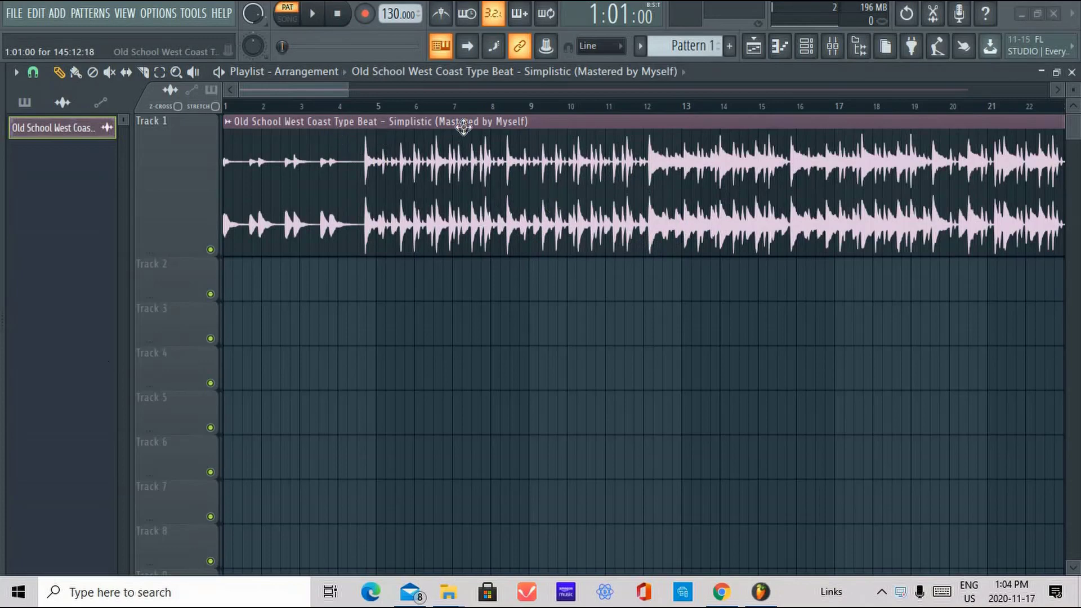
Open the settings of the audio clip on Track 1 and turn off its multichannel waveform view.
{"action": "mouse_move", "coordinate": [459, 125]}
{"action": "left_mouse_down"}
{"action": "mouse_move", "coordinate": [367, 121]}
{"action": "mouse_move", "coordinate": [454, 113]}
{"action": "left_mouse_up"}
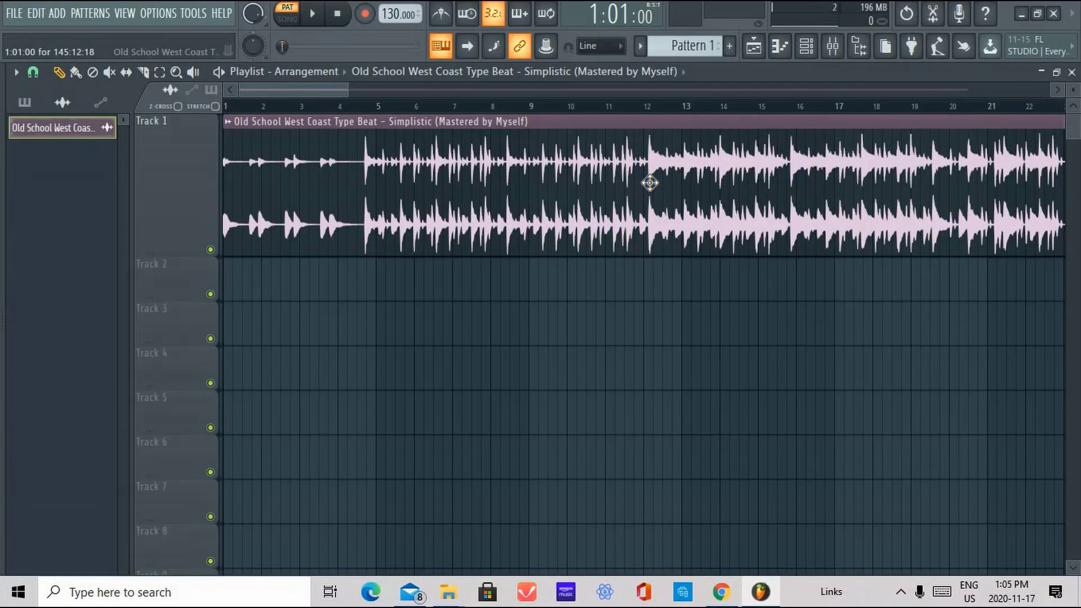
{"action": "double_click", "coordinate": [651, 176]}
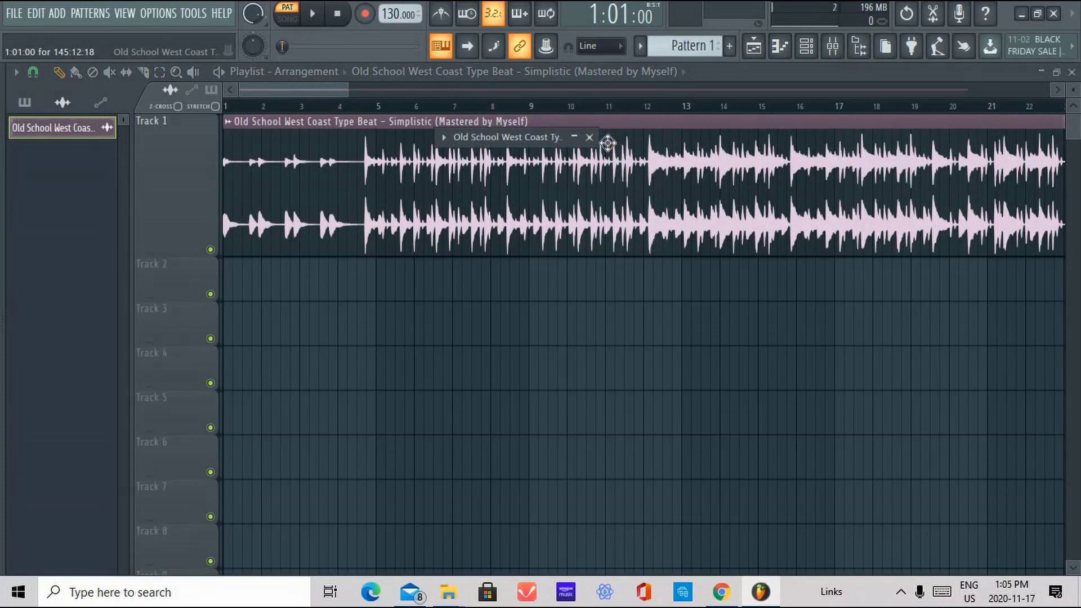
{"action": "left_click", "coordinate": [575, 137]}
{"action": "left_click_drag", "start_coordinate": [508, 134], "coordinate": [725, 133]}
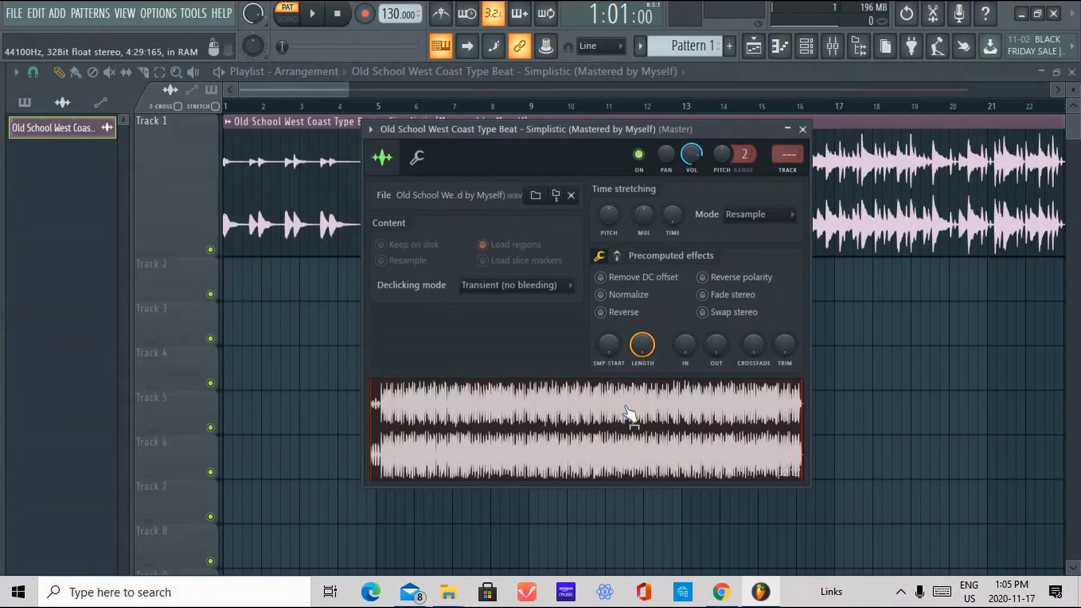
{"action": "right_click", "coordinate": [625, 408]}
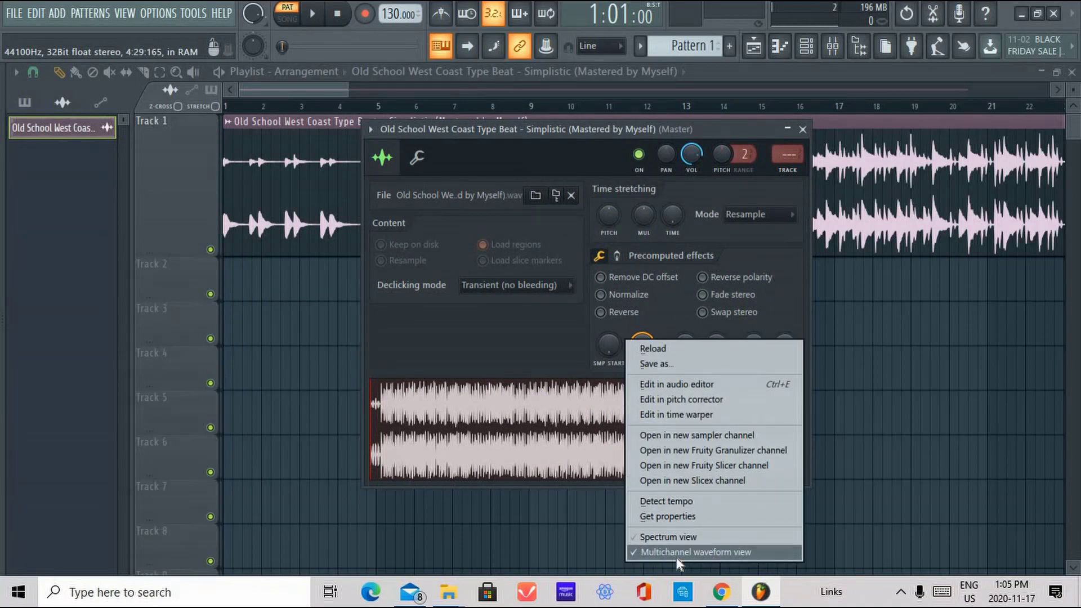
{"action": "left_click", "coordinate": [742, 553]}
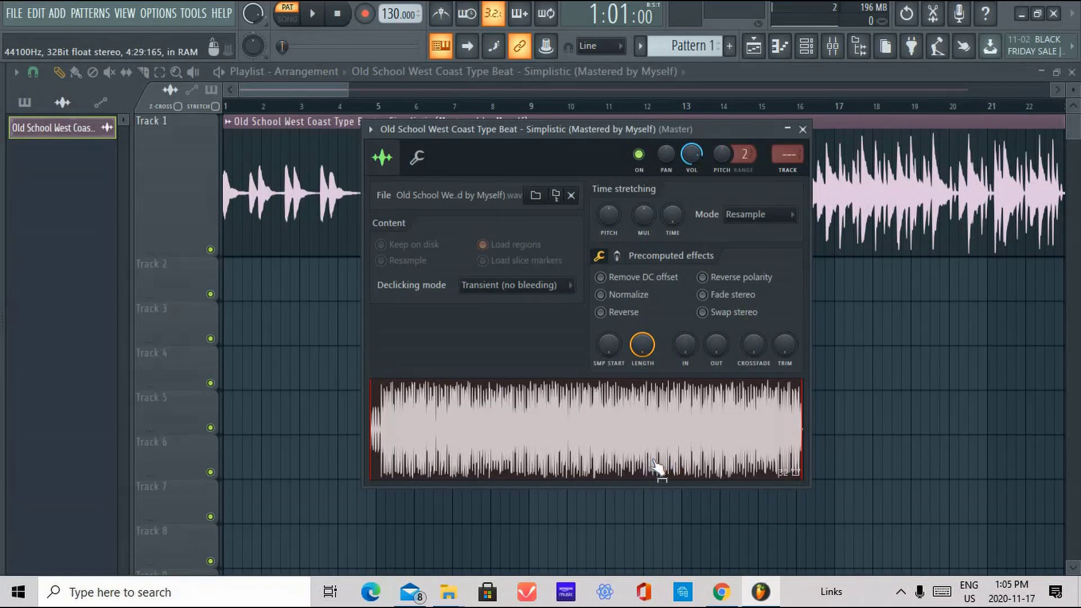
Turn the clip's multichannel waveform view back on and close its channel settings.
{"action": "right_click", "coordinate": [585, 435]}
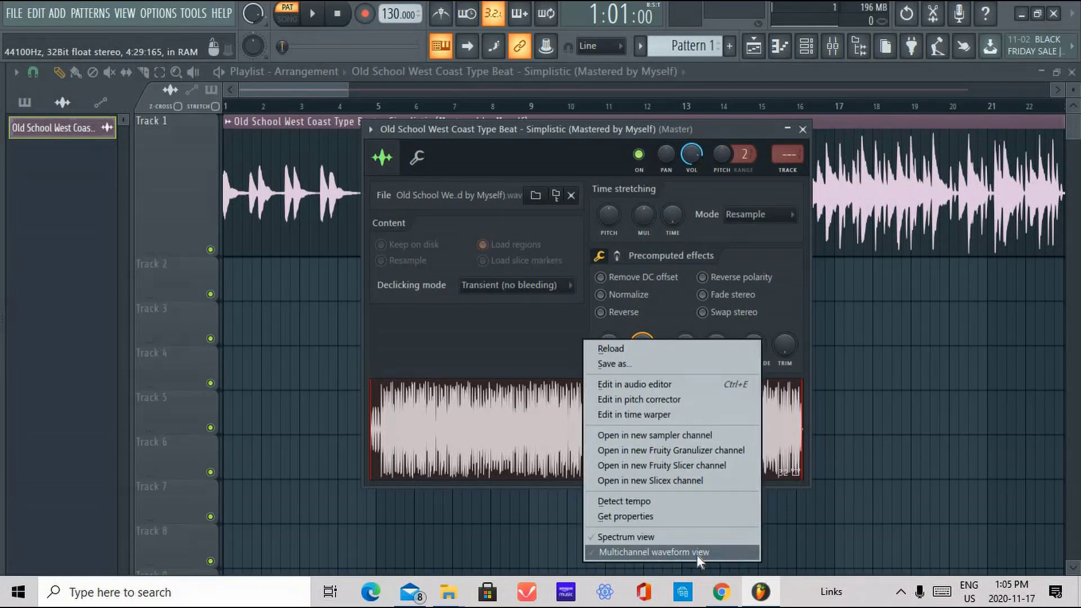
{"action": "left_click", "coordinate": [698, 553]}
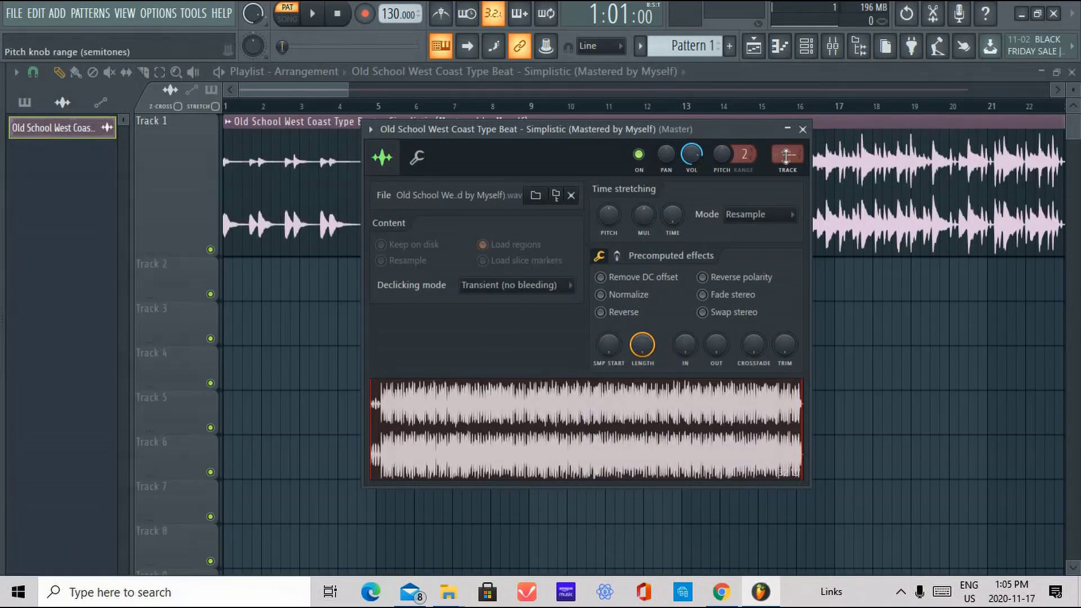
{"action": "left_click", "coordinate": [804, 129]}
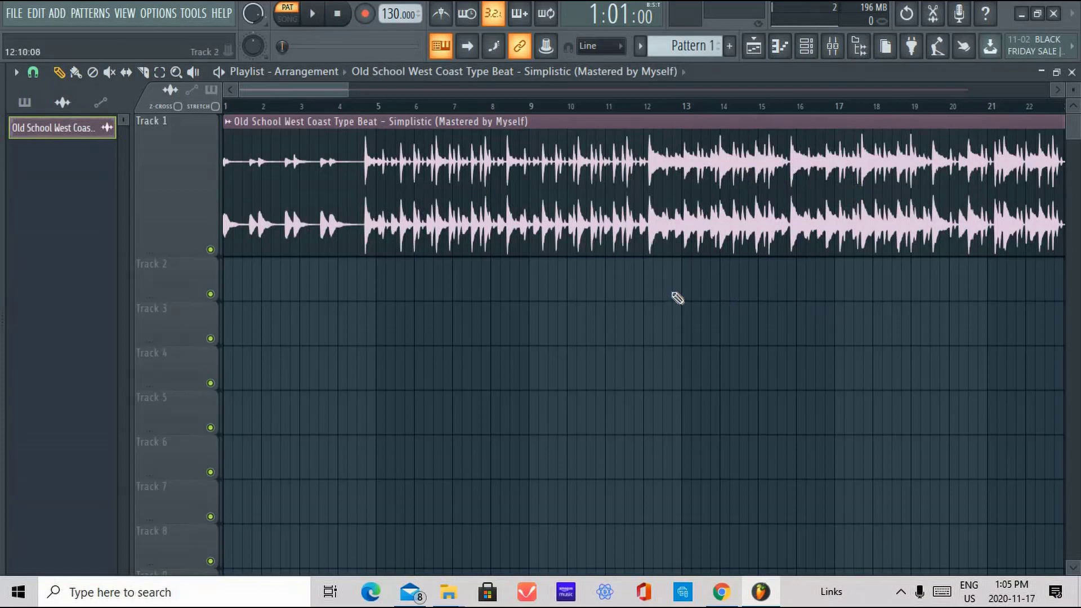
Reopen the Track 1 clip's settings and toggle its multichannel waveform view off and on again.
{"action": "double_click", "coordinate": [646, 176]}
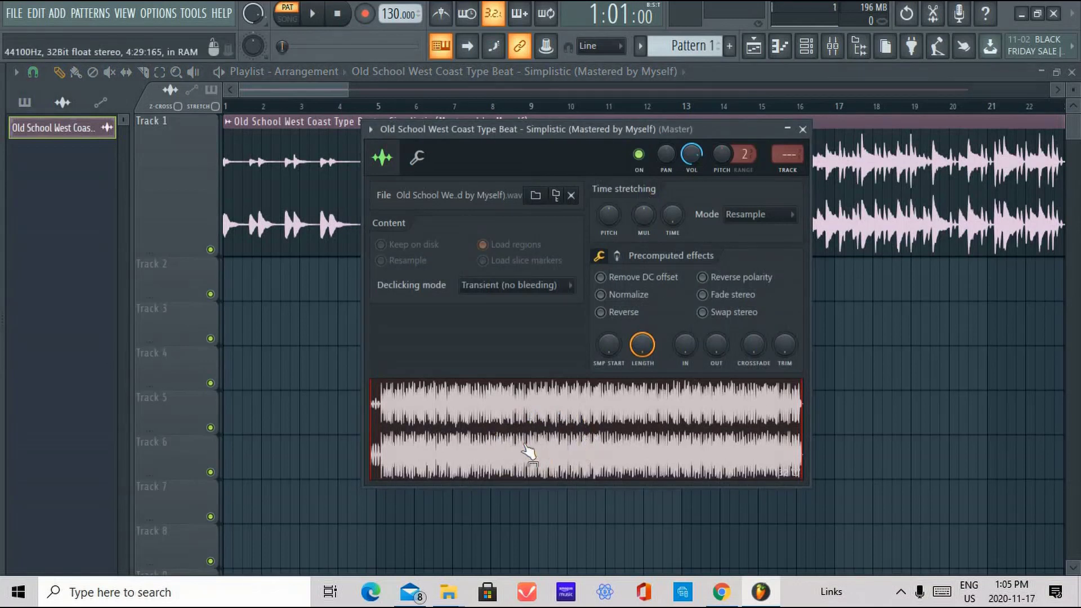
{"action": "right_click", "coordinate": [656, 419]}
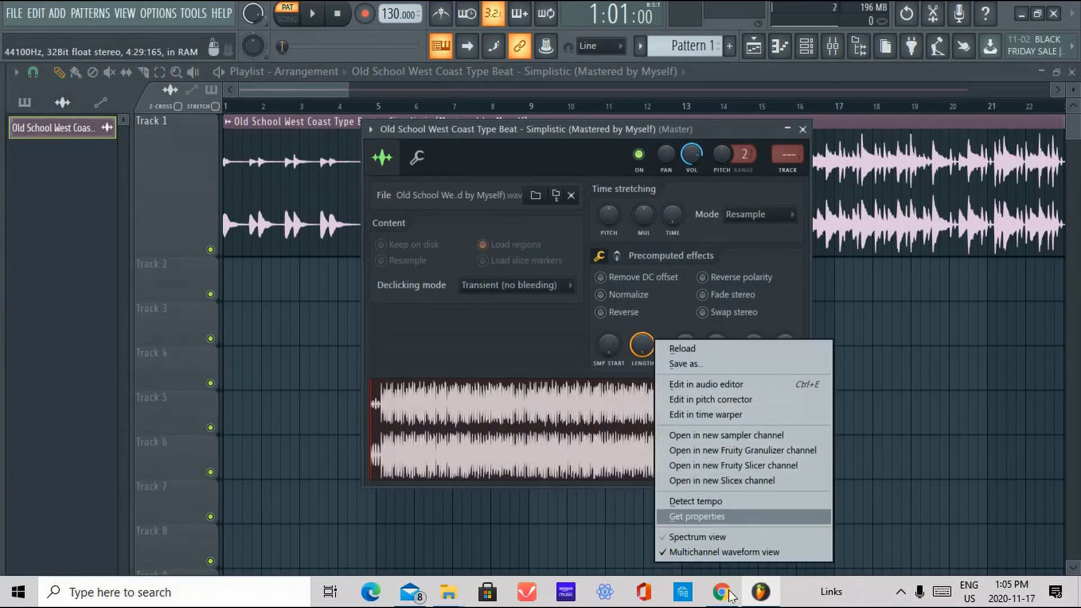
{"action": "left_click", "coordinate": [741, 552]}
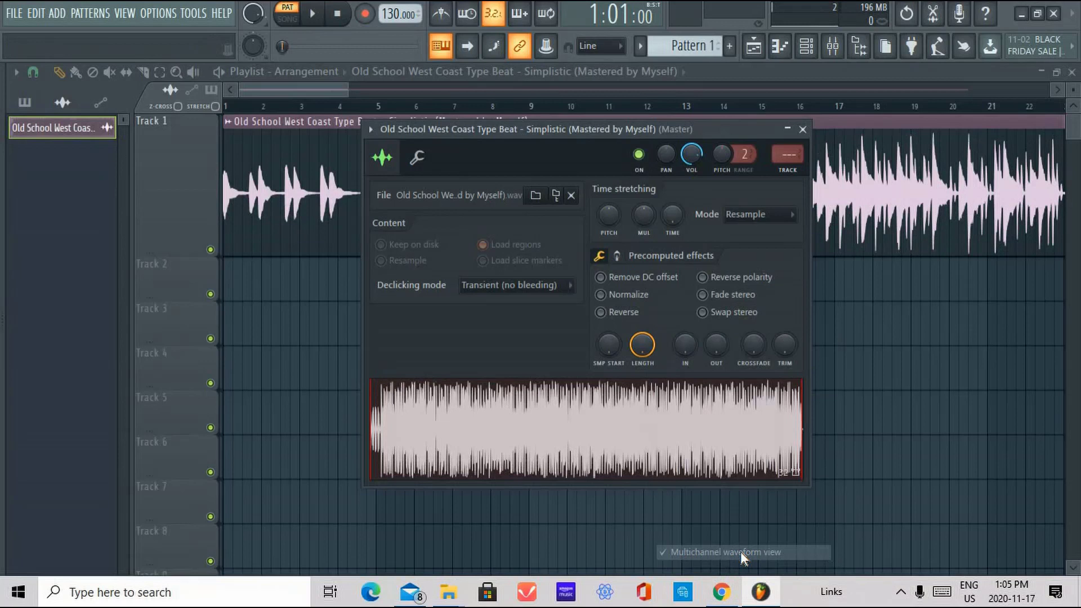
{"action": "right_click", "coordinate": [707, 442]}
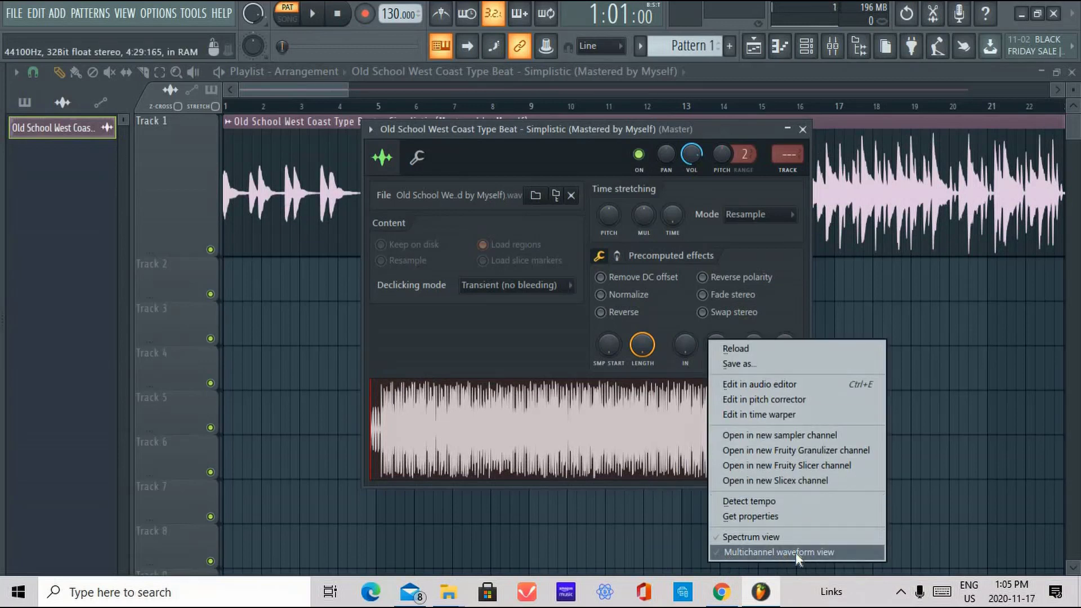
{"action": "left_click", "coordinate": [813, 554]}
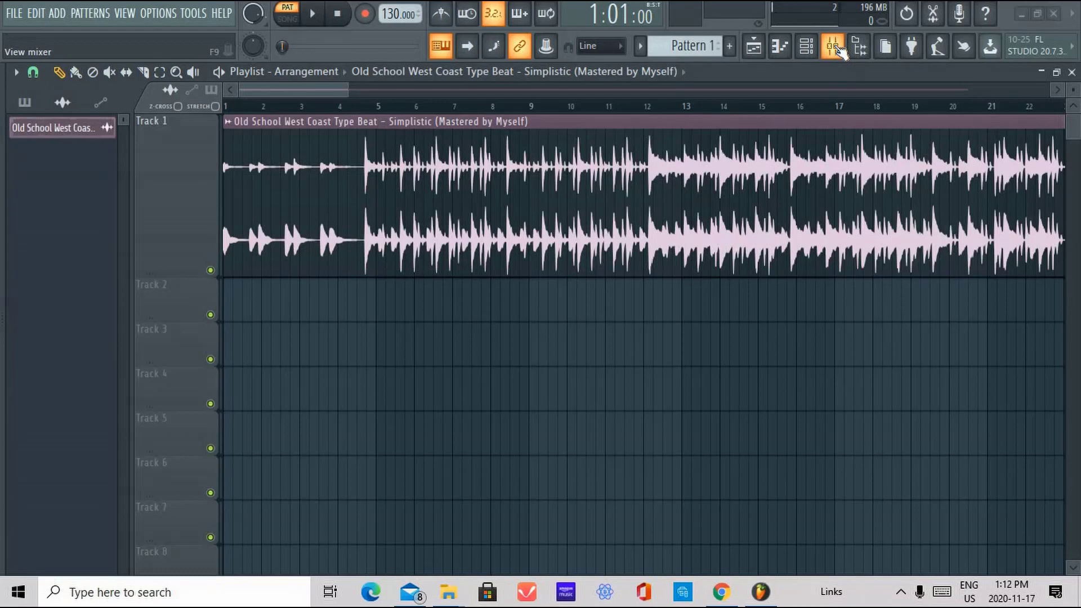
Open the mixer, expand its collapsed window and reposition it over the playlist.
{"action": "left_click", "coordinate": [838, 48]}
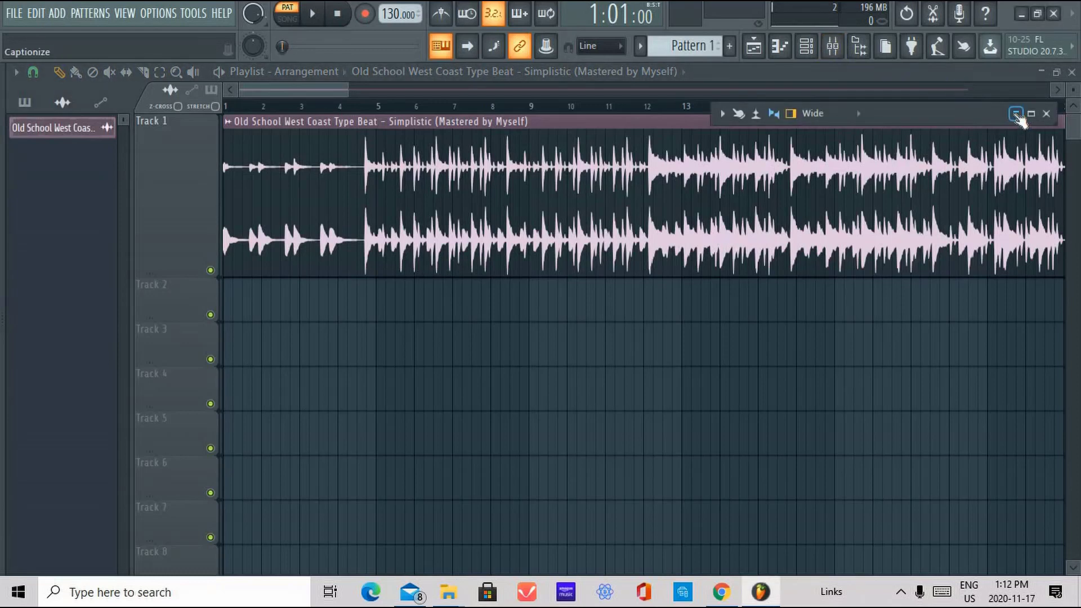
{"action": "left_click", "coordinate": [1016, 114]}
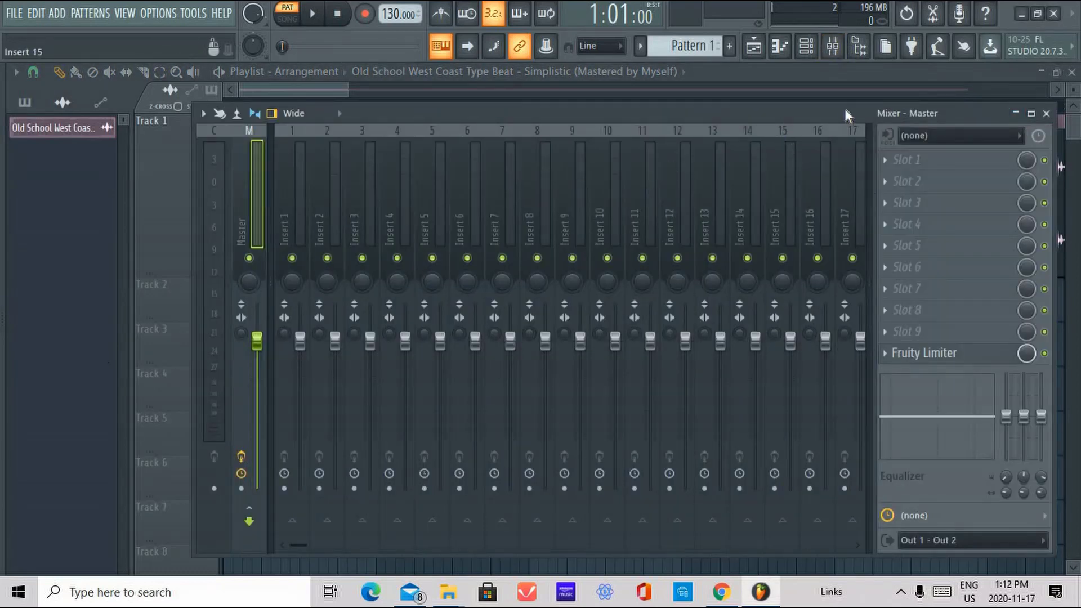
{"action": "left_click_drag", "start_coordinate": [845, 109], "coordinate": [885, 93]}
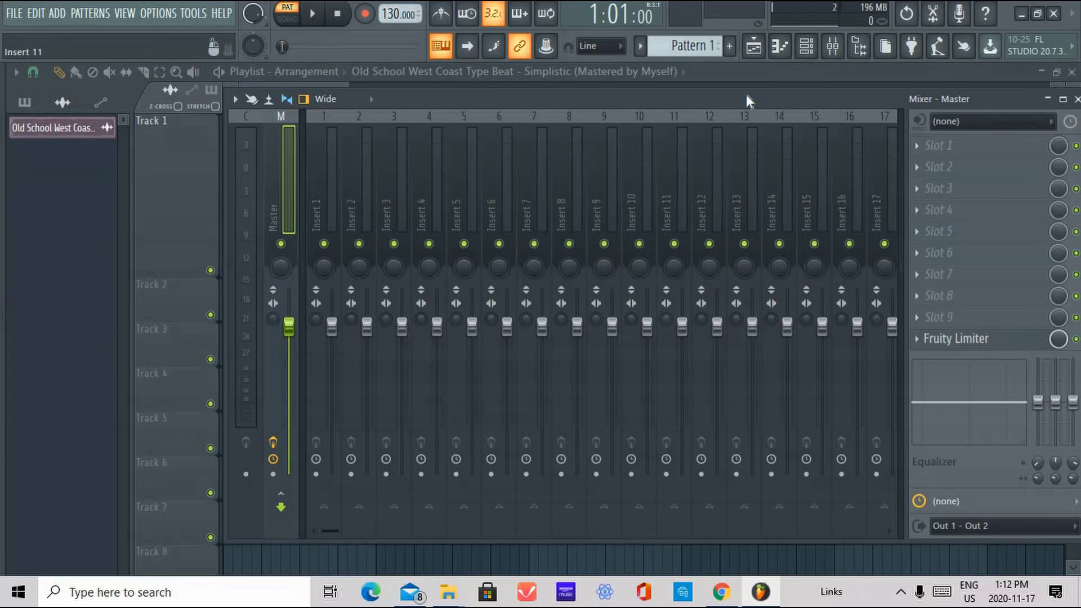
{"action": "left_click_drag", "start_coordinate": [746, 94], "coordinate": [738, 91]}
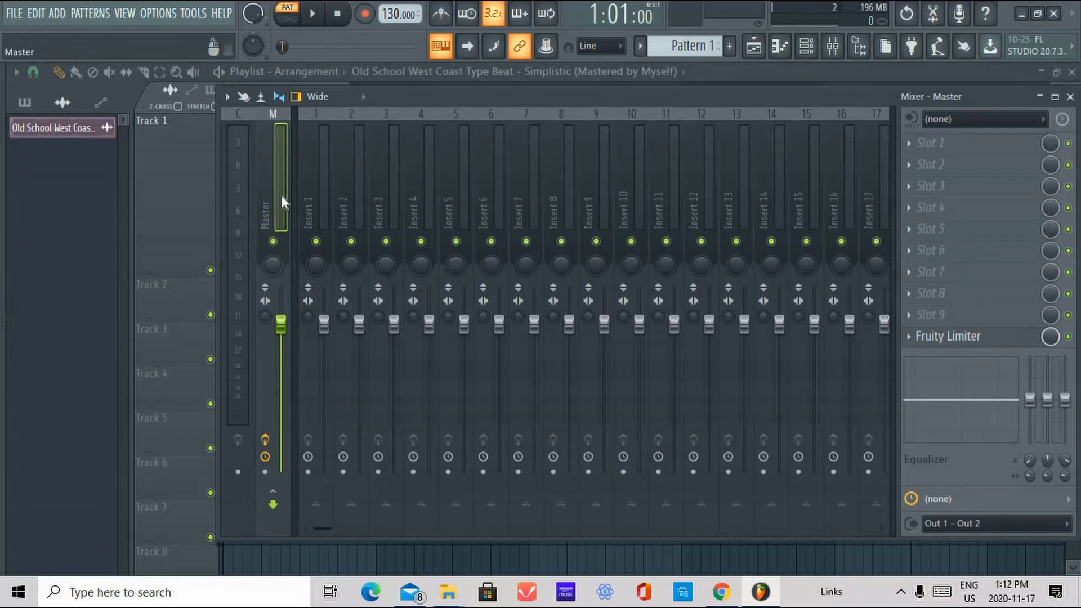
Reset the Master track's panning and examine the options offered for the track and its pan control.
{"action": "right_click", "coordinate": [274, 269]}
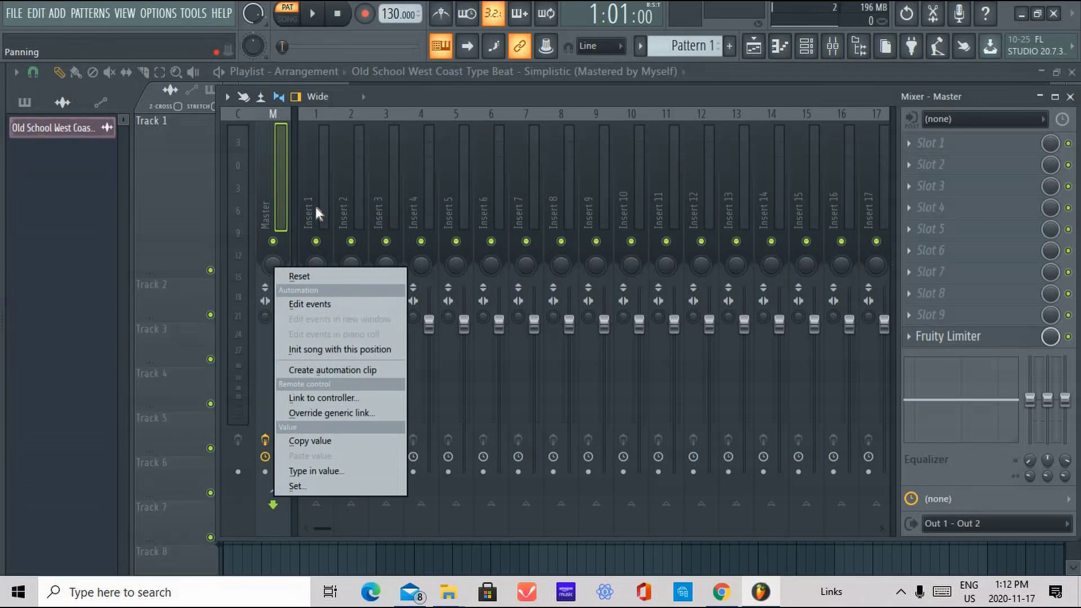
{"action": "left_click", "coordinate": [283, 214]}
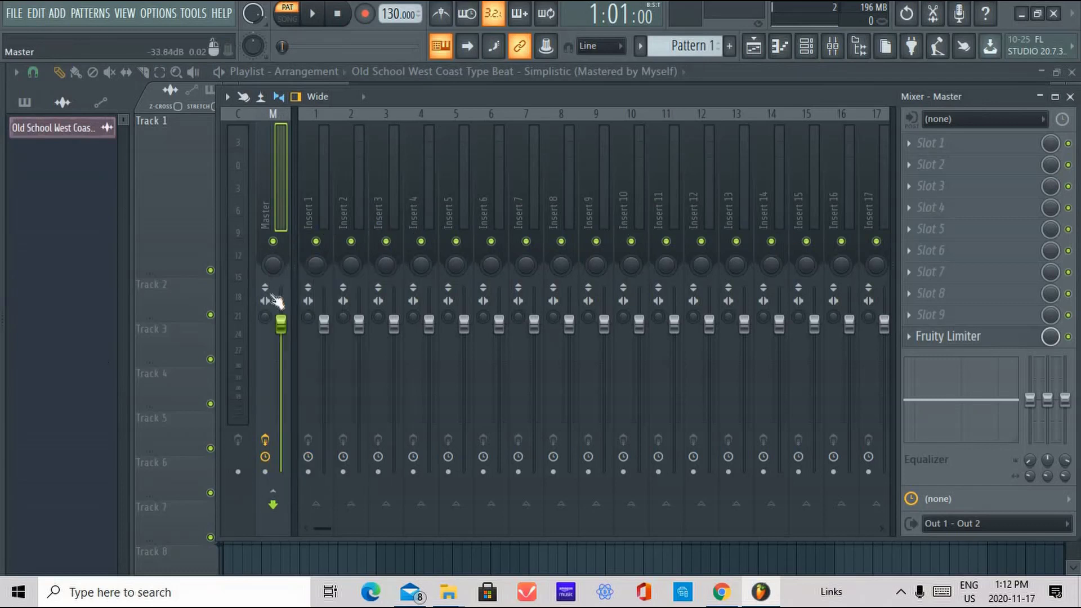
{"action": "right_click", "coordinate": [279, 265]}
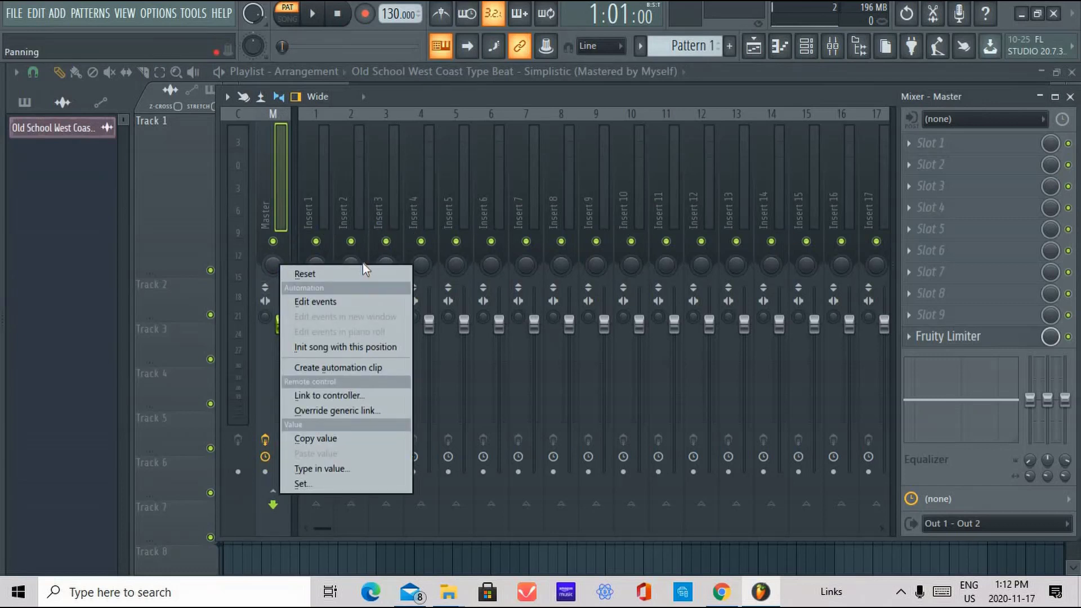
{"action": "left_click", "coordinate": [298, 274]}
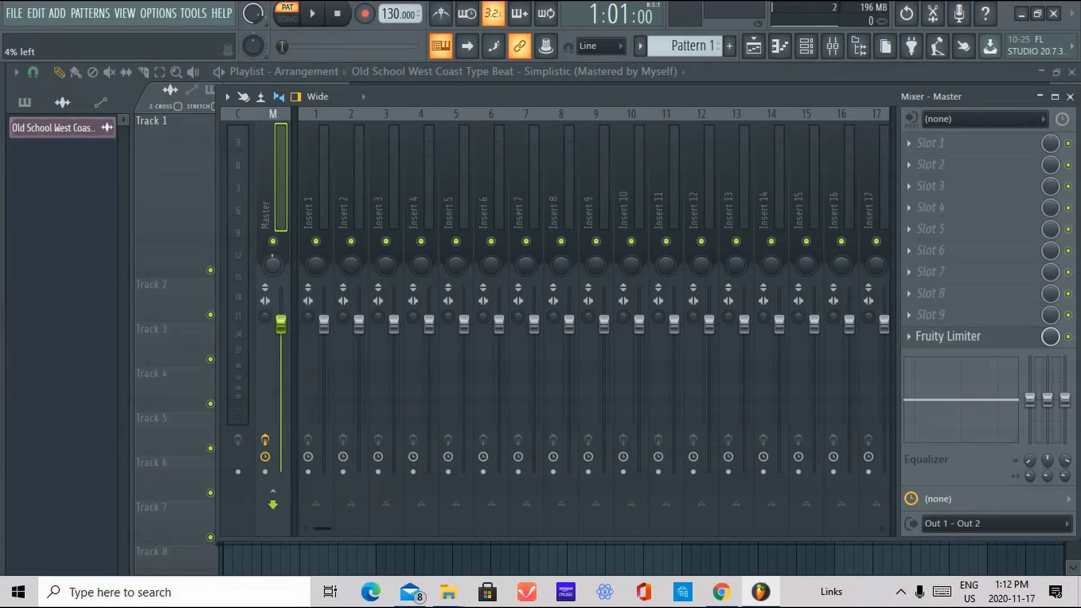
{"action": "right_click", "coordinate": [280, 221]}
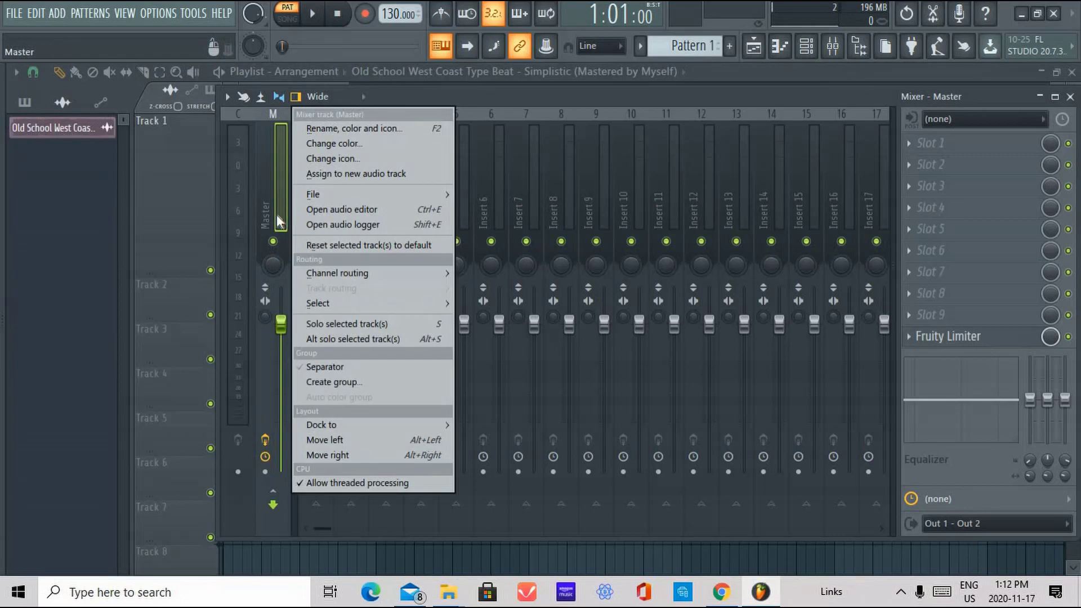
{"action": "right_click", "coordinate": [276, 265]}
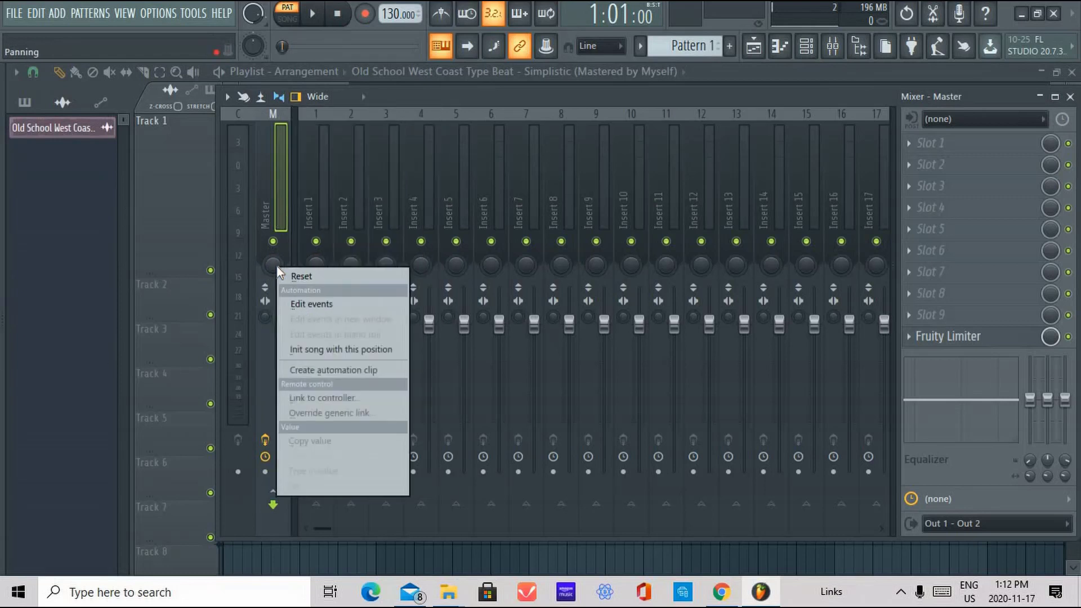
Create an automation clip for the Master track's volume and bring the playlist into view.
{"action": "right_click", "coordinate": [282, 321]}
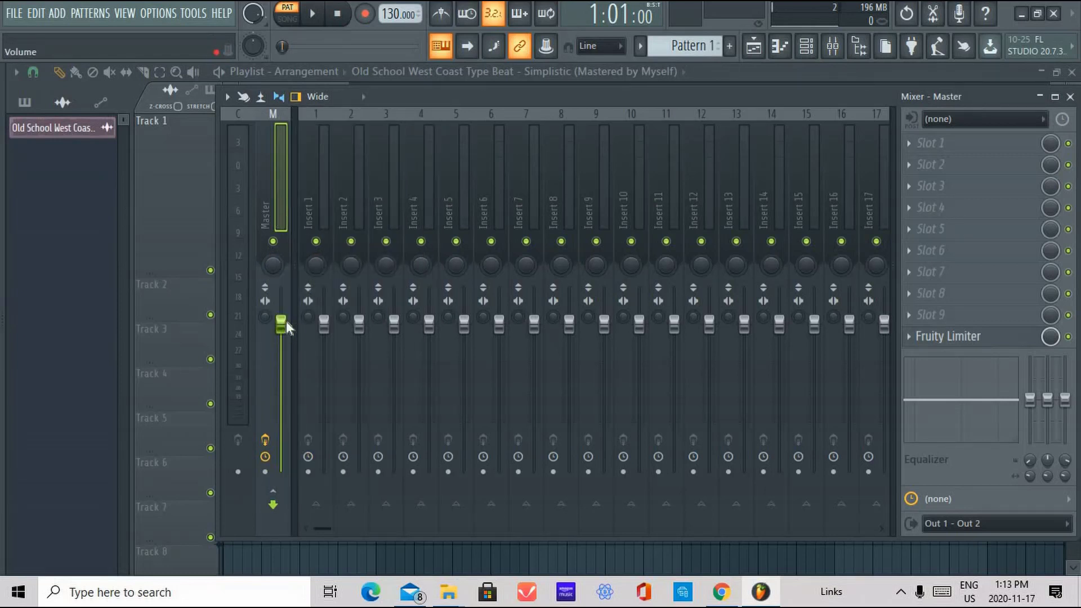
{"action": "right_click", "coordinate": [285, 323]}
{"action": "left_click", "coordinate": [282, 323]}
{"action": "left_click", "coordinate": [283, 324]}
{"action": "right_click", "coordinate": [280, 324]}
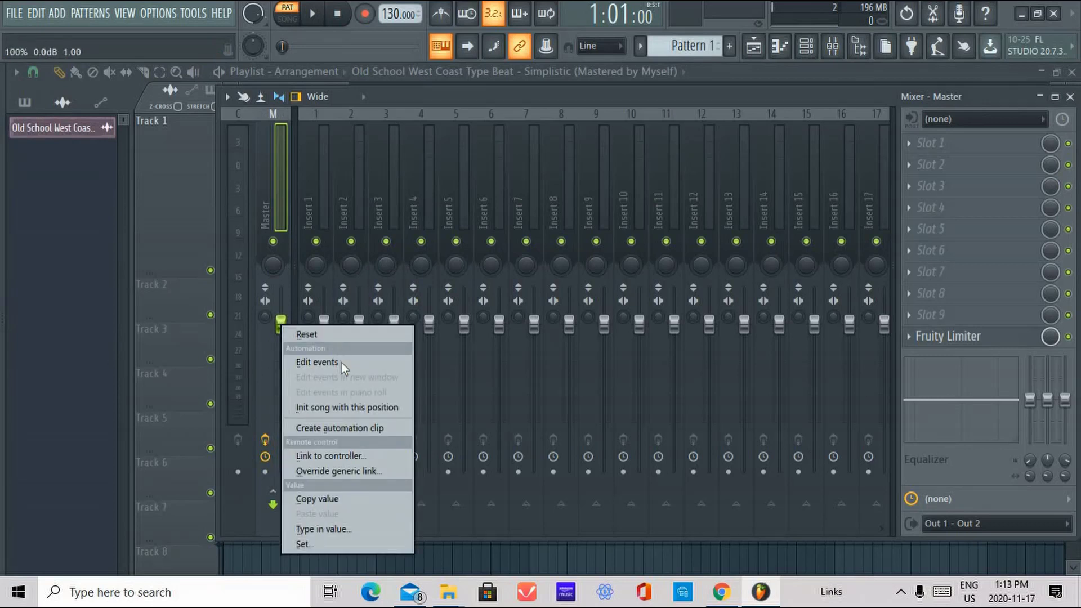
{"action": "left_click", "coordinate": [374, 428]}
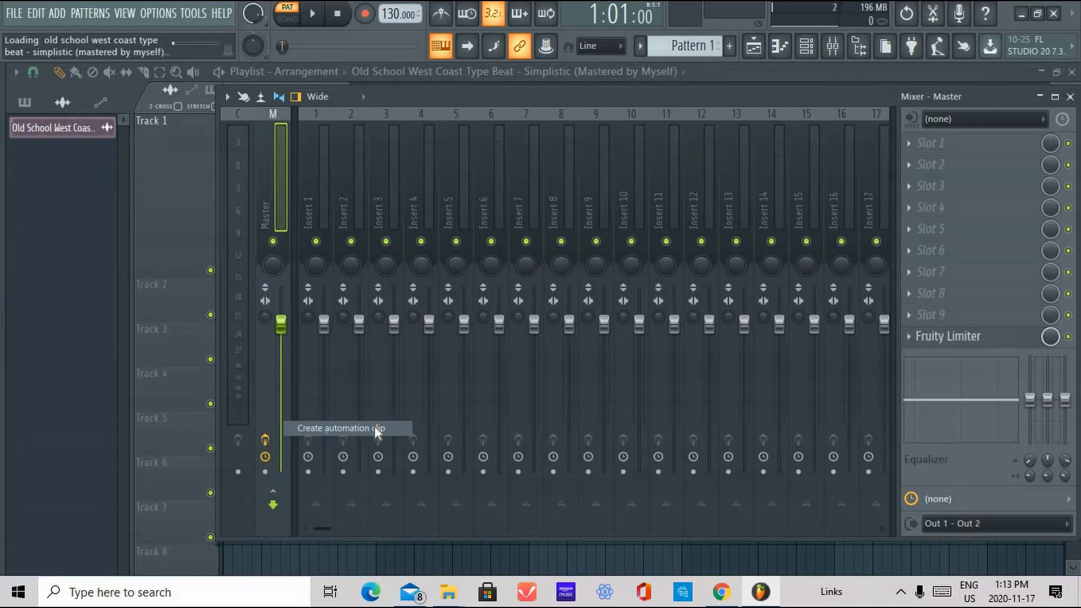
{"action": "left_click", "coordinate": [755, 47]}
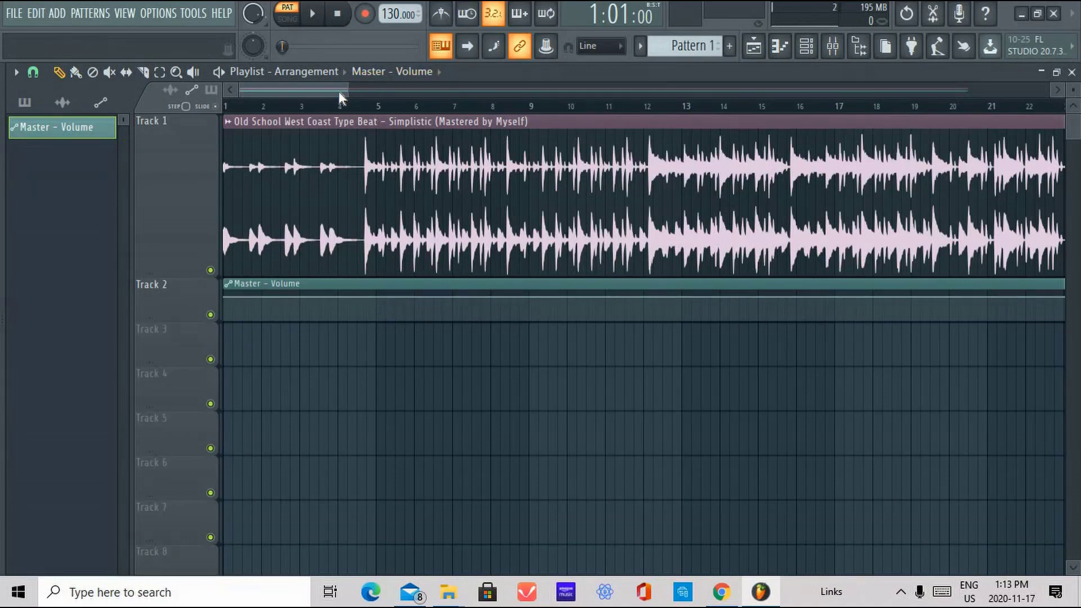
Lower the starting point of the Master volume automation to 0%, and raise it partway while playing the song.
{"action": "mouse_move", "coordinate": [346, 93]}
{"action": "left_mouse_down"}
{"action": "mouse_move", "coordinate": [495, 90]}
{"action": "mouse_move", "coordinate": [353, 89]}
{"action": "left_mouse_up"}
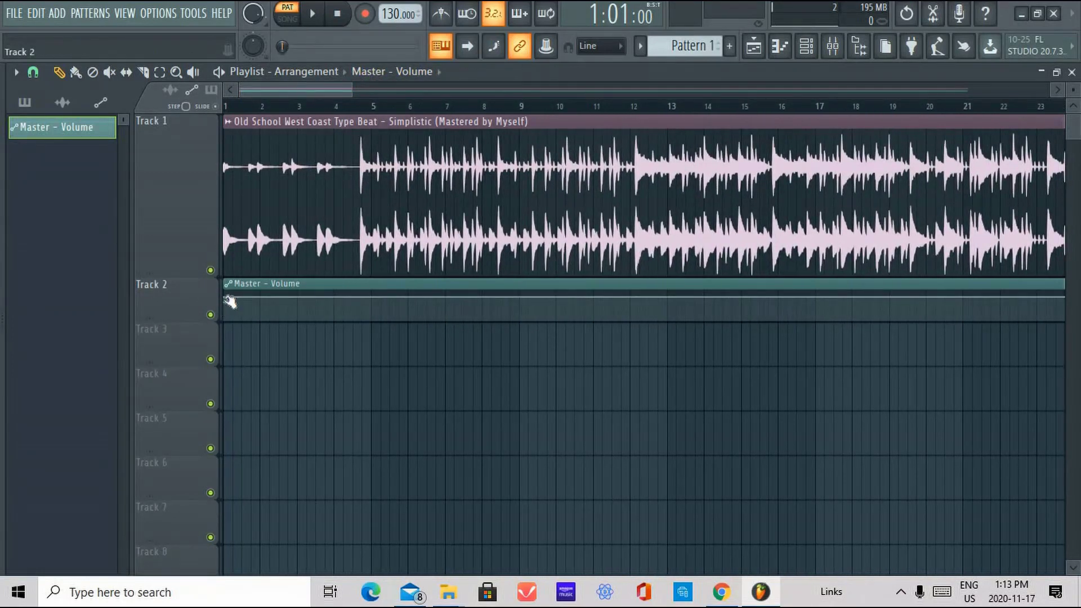
{"action": "left_click_drag", "start_coordinate": [227, 299], "coordinate": [220, 329]}
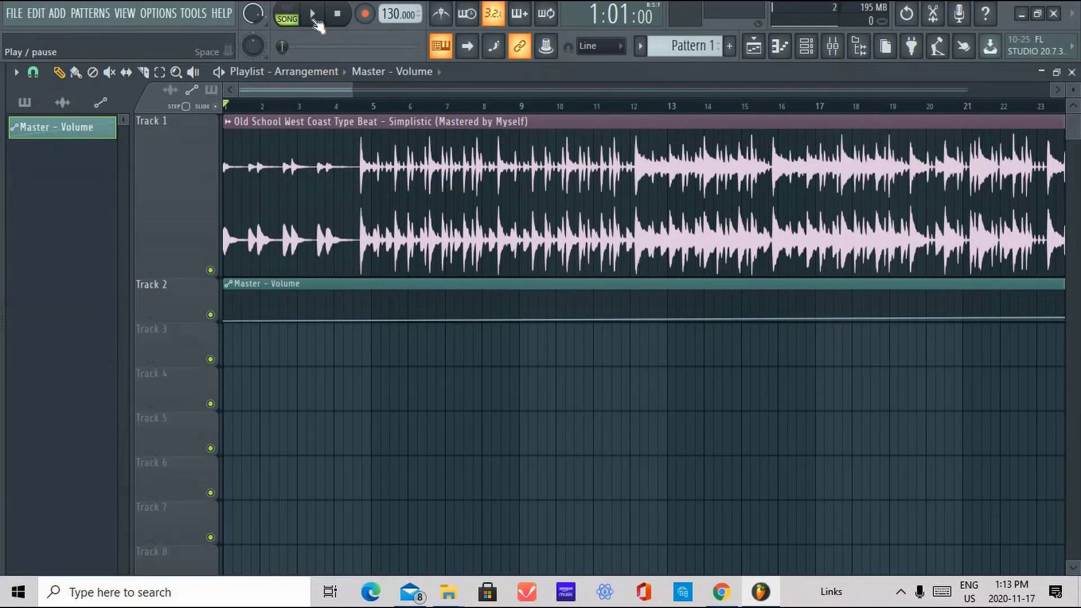
{"action": "left_click", "coordinate": [314, 17]}
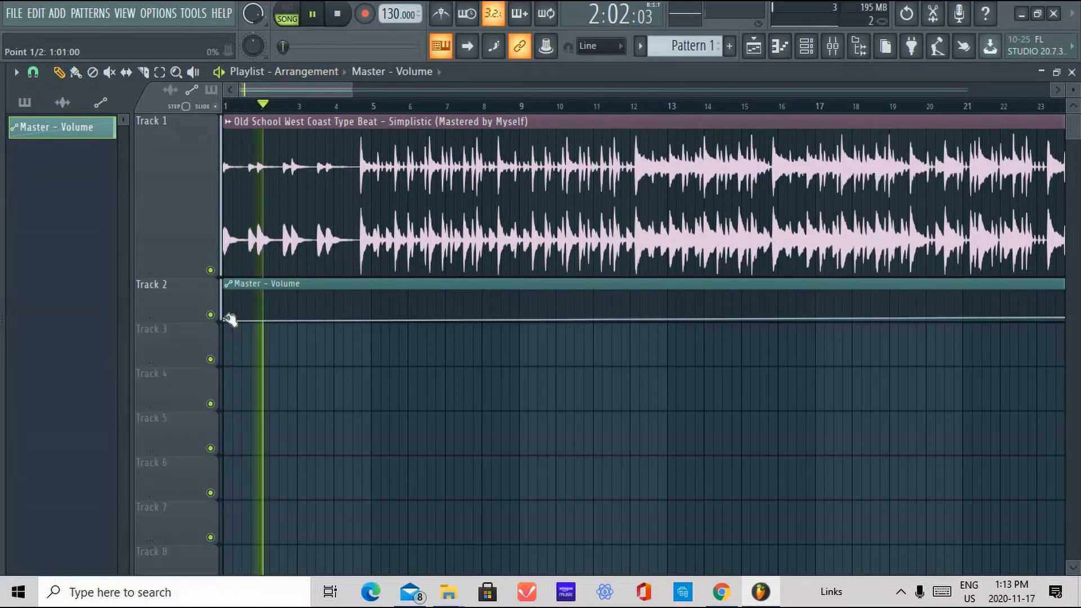
{"action": "left_click_drag", "start_coordinate": [230, 320], "coordinate": [230, 307]}
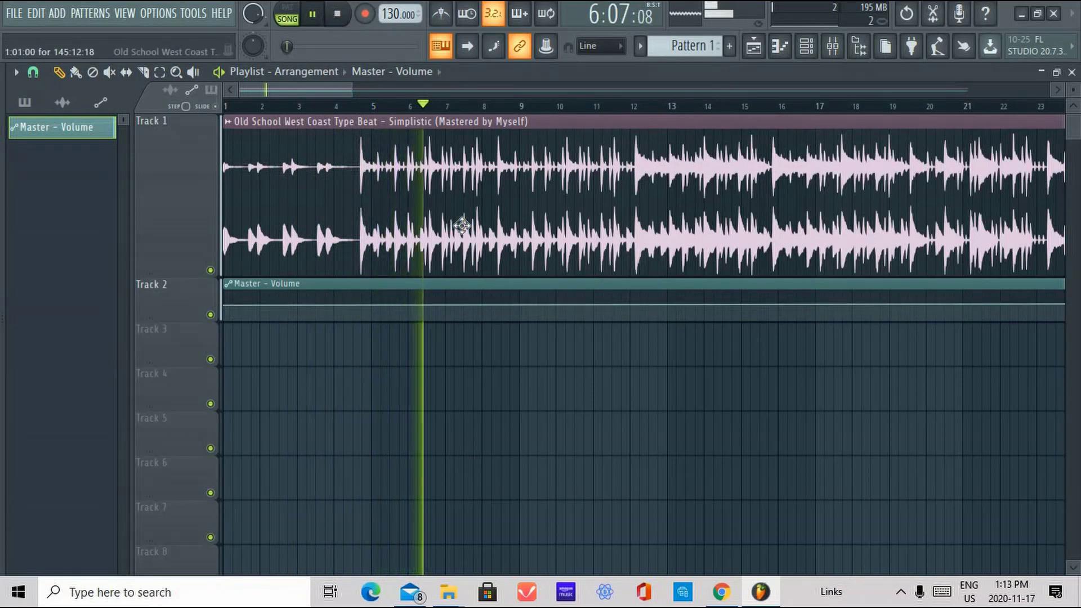
{"action": "left_click", "coordinate": [339, 15]}
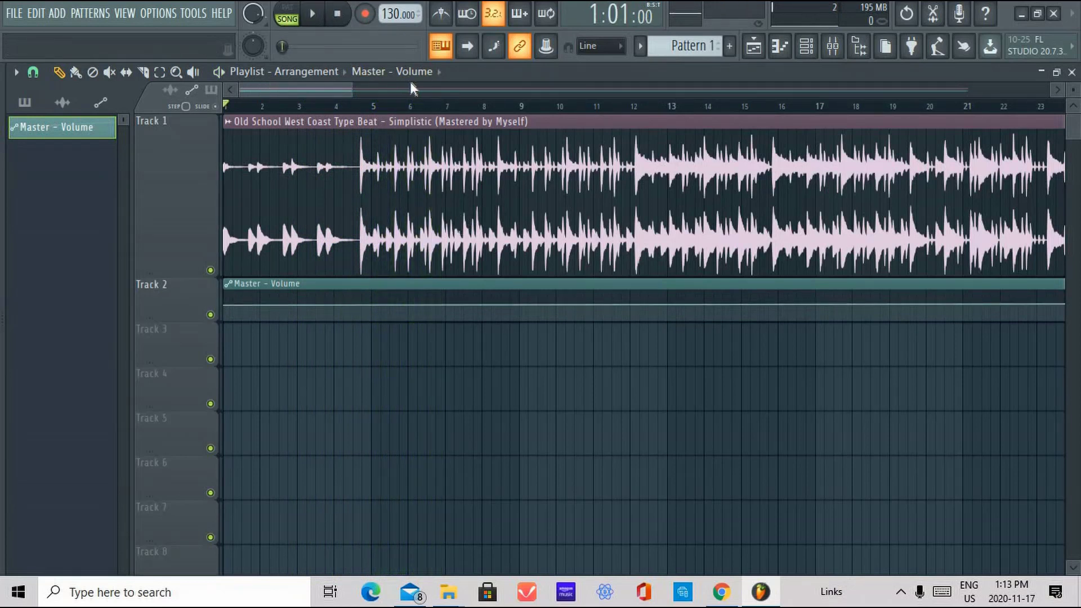
Check the Windows output volume level of the audio interface and close the volume display.
{"action": "left_click", "coordinate": [903, 595]}
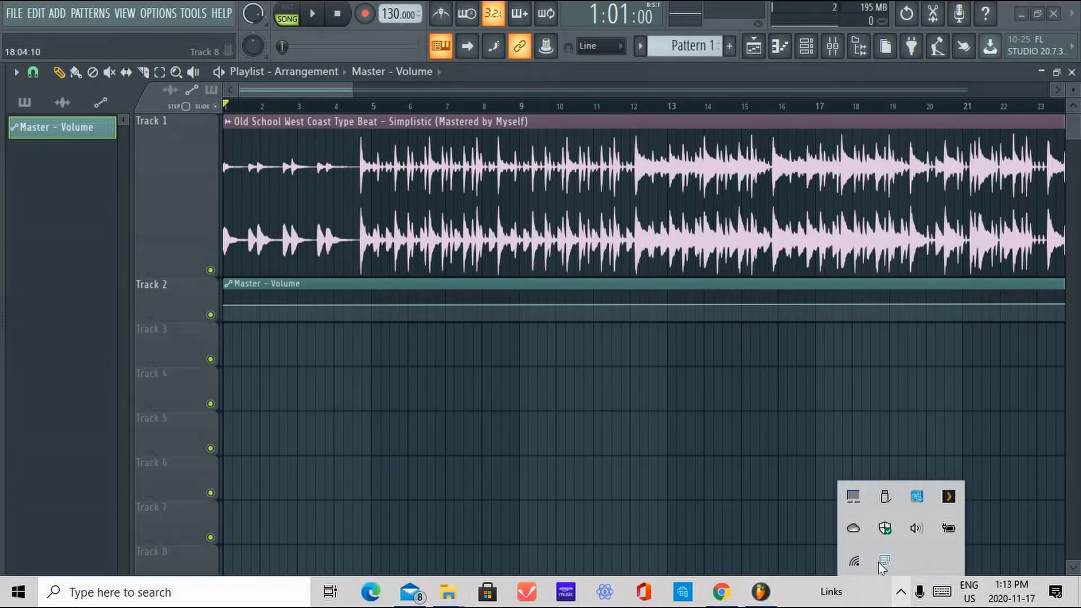
{"action": "left_click", "coordinate": [916, 535]}
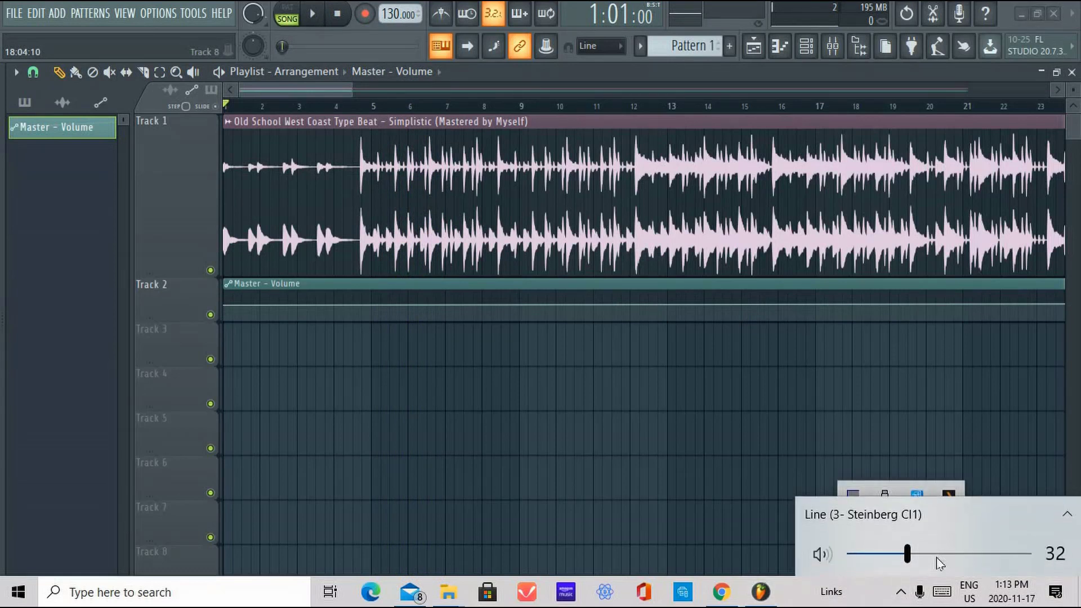
{"action": "left_click", "coordinate": [903, 592]}
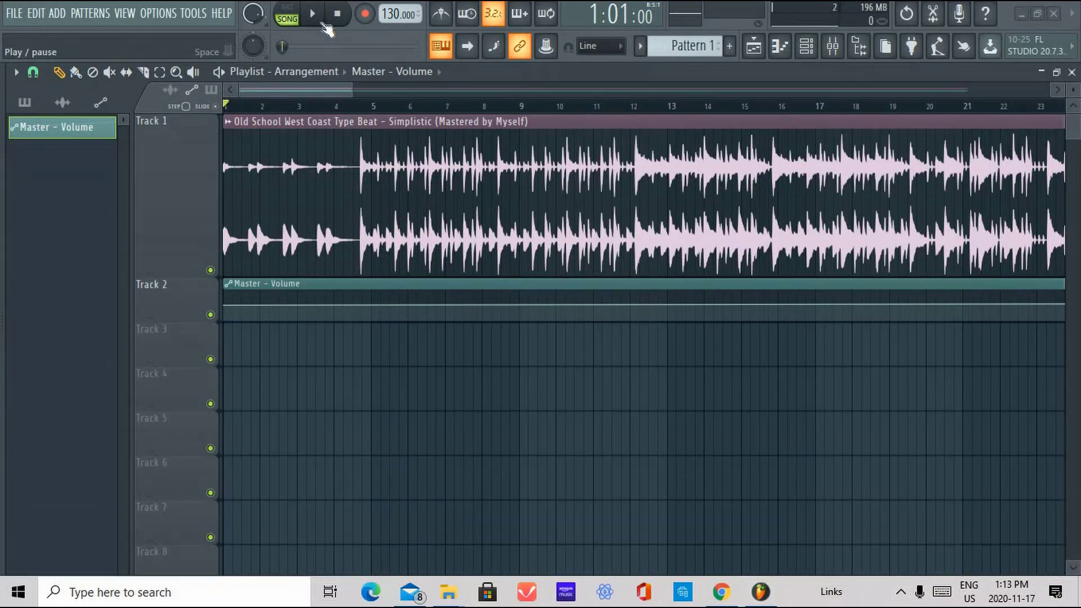
Raise the starting point of the Master volume automation to 63% while playing the song, and pause playback.
{"action": "key", "text": "space"}
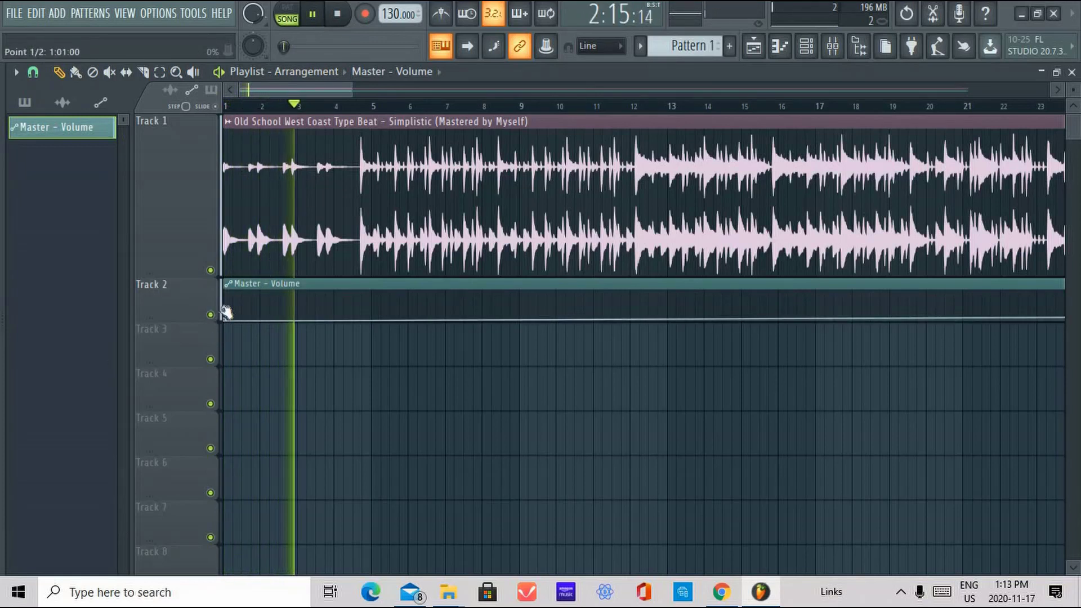
{"action": "mouse_move", "coordinate": [225, 309]}
{"action": "left_mouse_down"}
{"action": "mouse_move", "coordinate": [234, 306]}
{"action": "mouse_move", "coordinate": [225, 301]}
{"action": "left_mouse_up"}
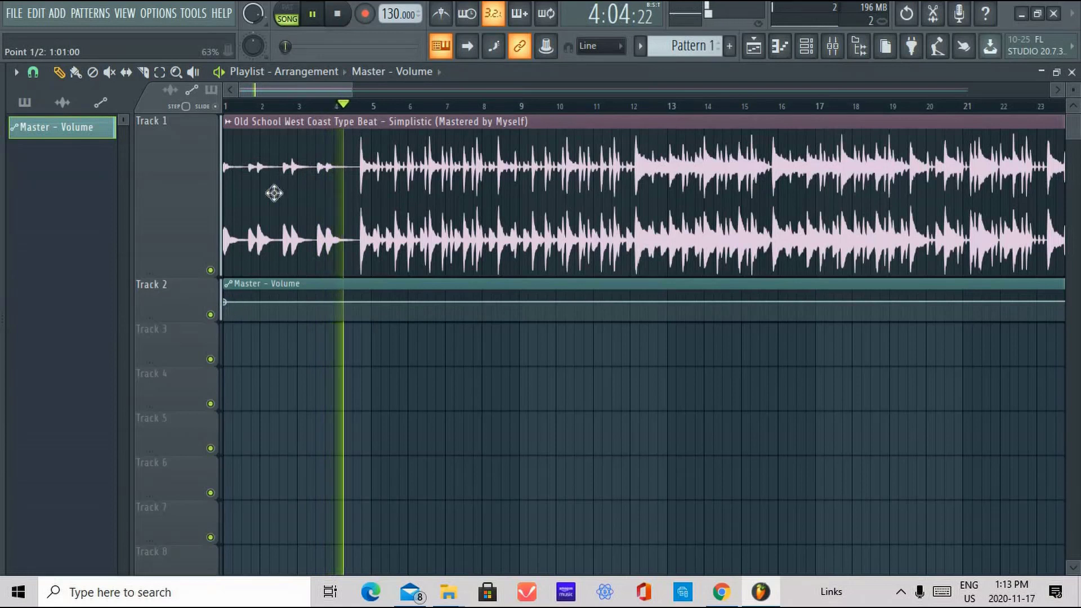
{"action": "left_click", "coordinate": [316, 17]}
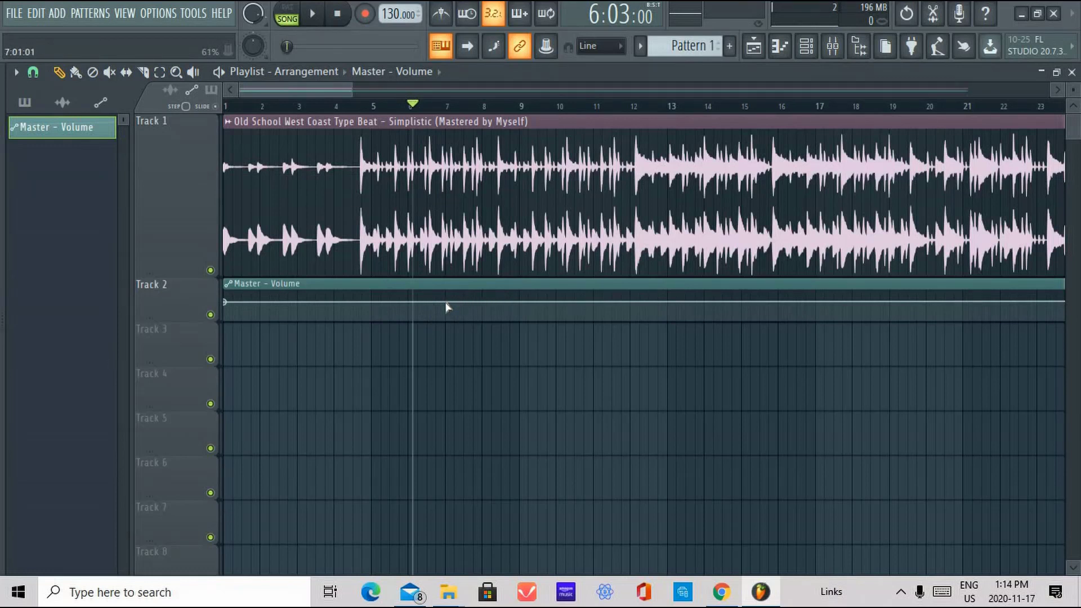
Add a Master volume automation point at bar 7 with a steep drop to a low point near bar 8, and play that part.
{"action": "right_click", "coordinate": [447, 302]}
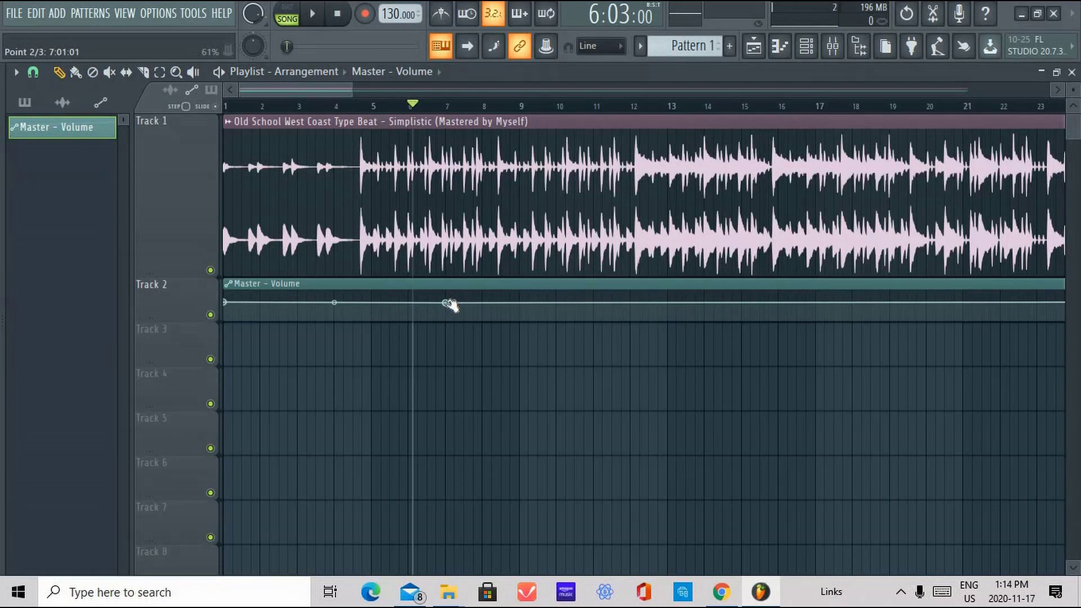
{"action": "left_click_drag", "start_coordinate": [449, 304], "coordinate": [448, 303]}
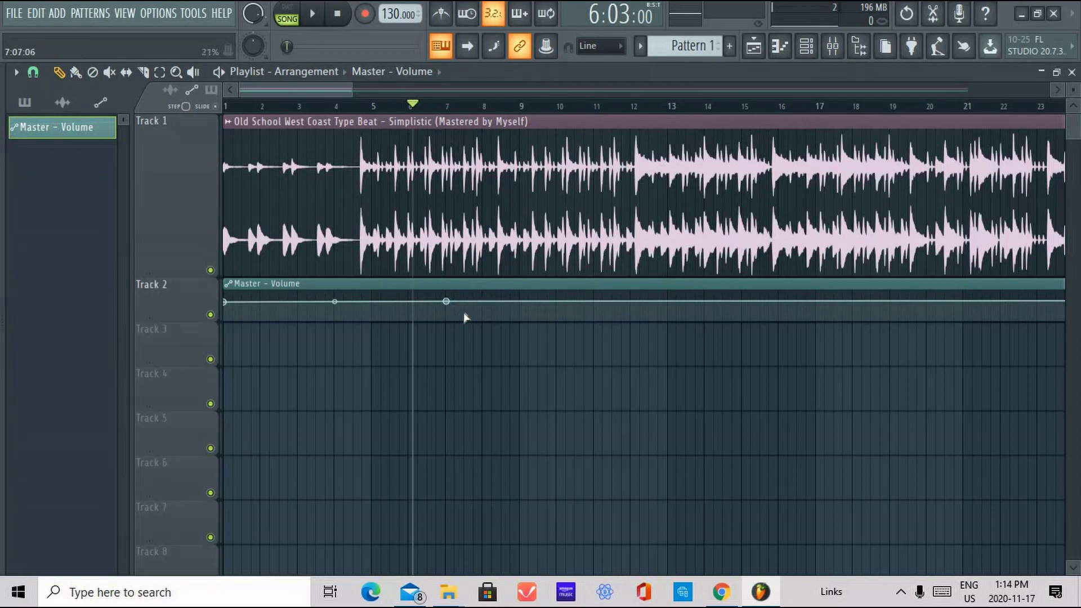
{"action": "left_click_drag", "start_coordinate": [485, 315], "coordinate": [485, 320]}
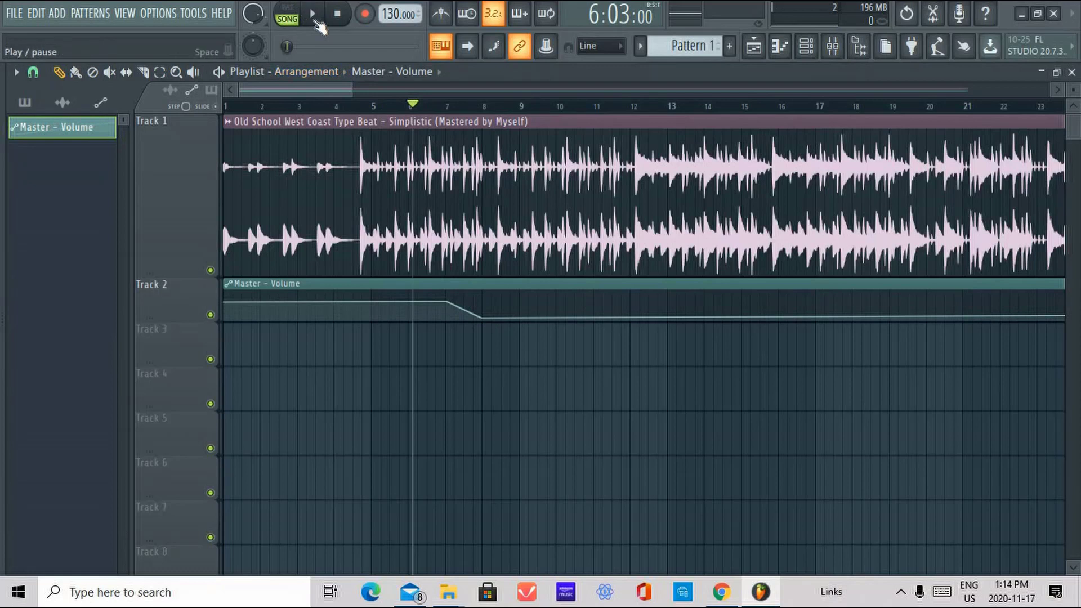
{"action": "left_click", "coordinate": [313, 15]}
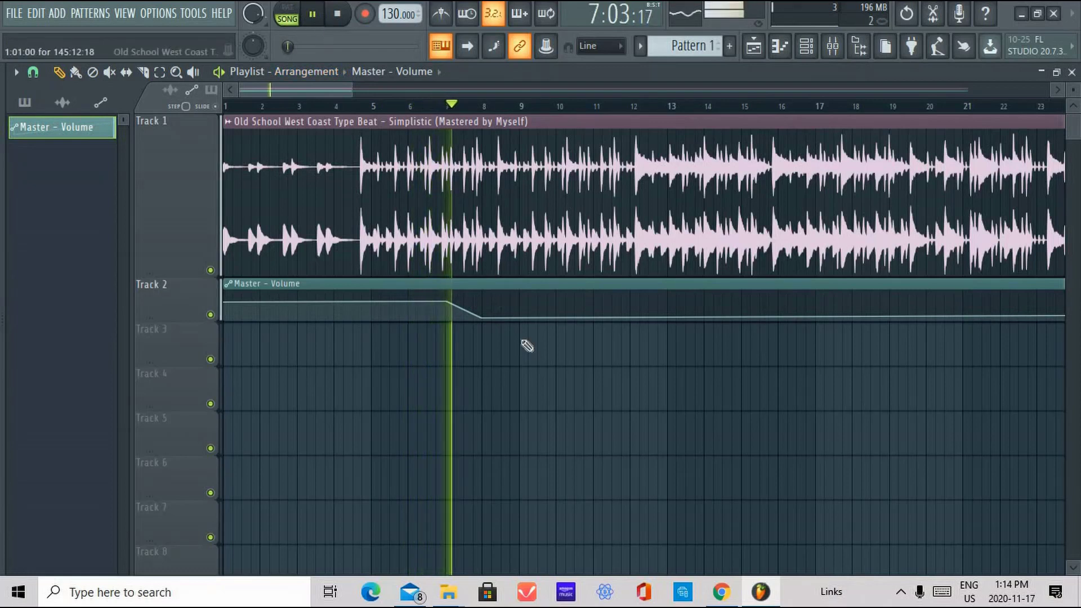
{"action": "left_click", "coordinate": [313, 14]}
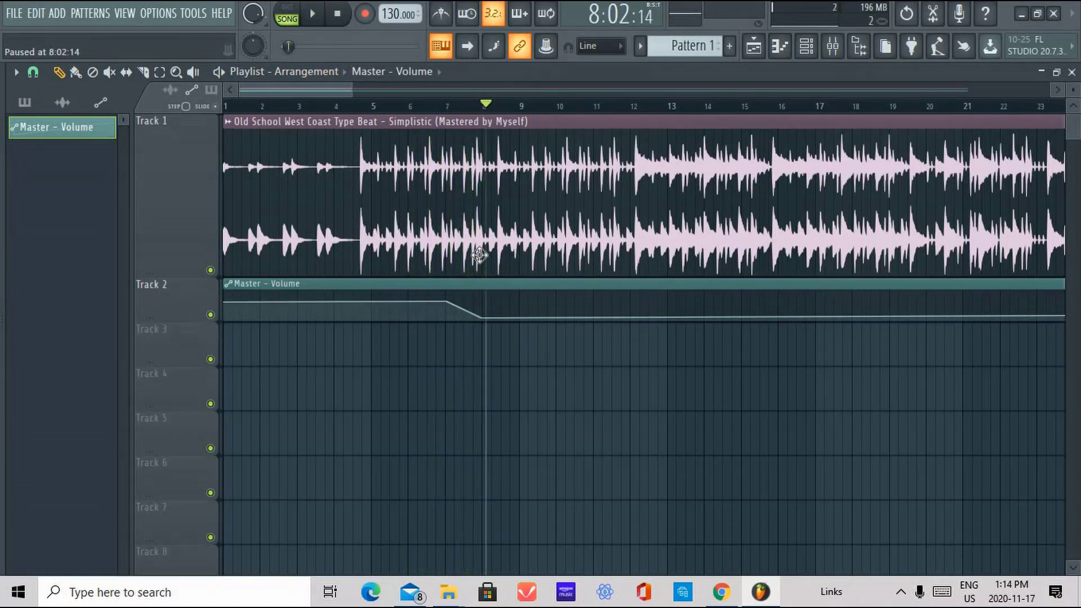
Move the low volume point to about bar 12 and bend the fade upward by its tension while the song plays.
{"action": "left_click_drag", "start_coordinate": [498, 319], "coordinate": [620, 321]}
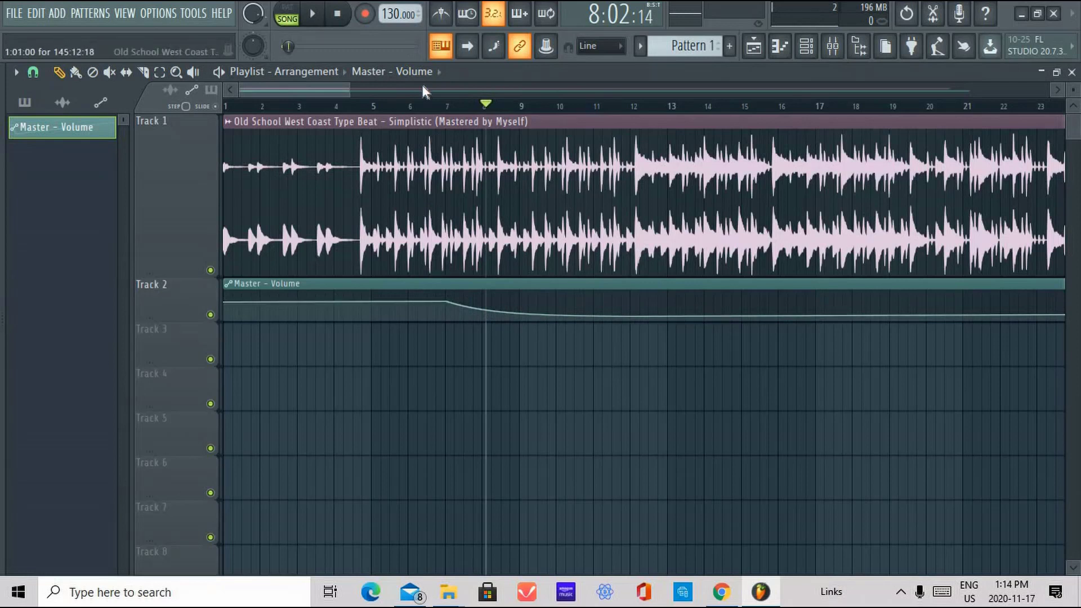
{"action": "left_click", "coordinate": [314, 17]}
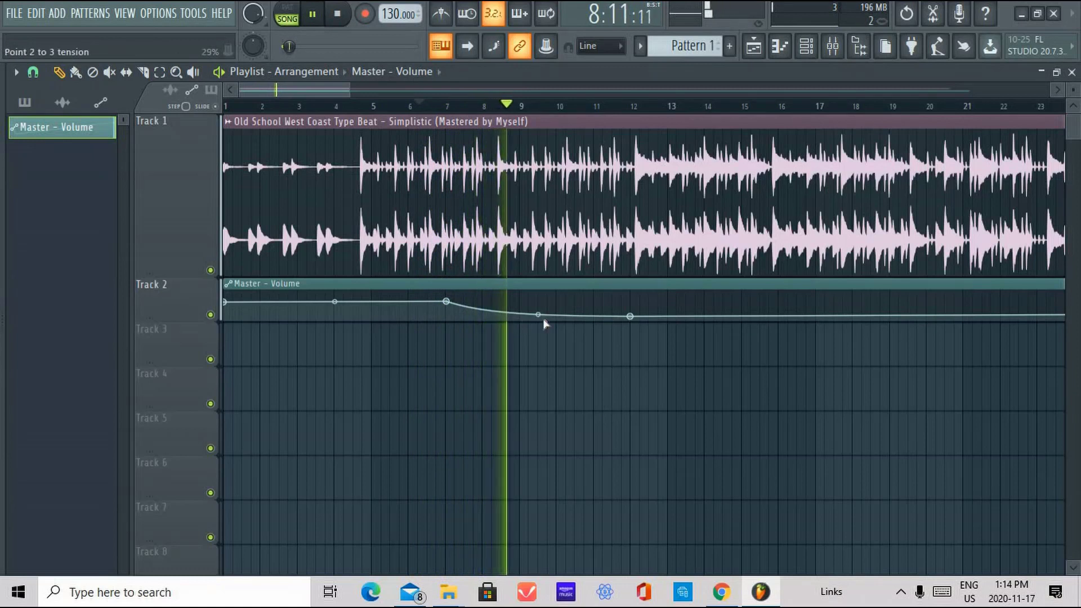
{"action": "left_click_drag", "start_coordinate": [538, 314], "coordinate": [538, 302]}
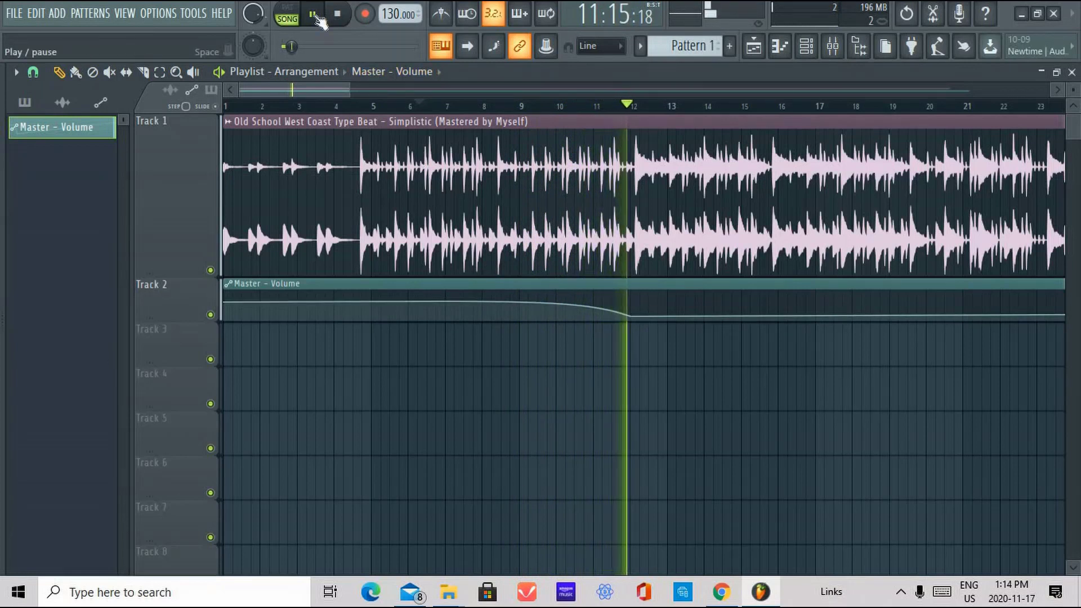
Hold the low volume until a point at bar 15 and raise it along a curve to a point at about bar 18.
{"action": "right_click", "coordinate": [743, 316]}
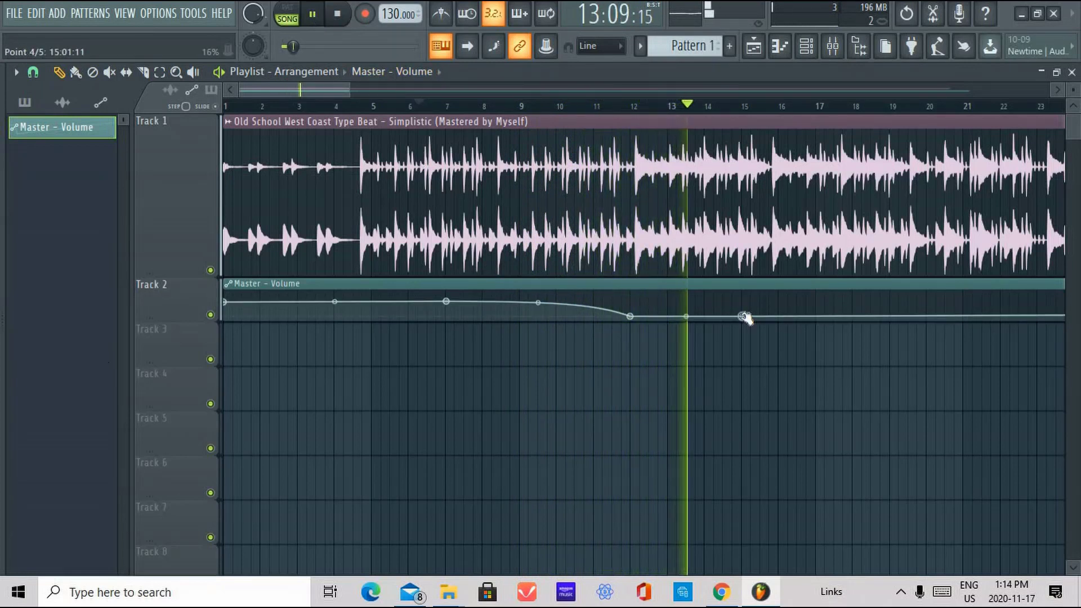
{"action": "right_click", "coordinate": [779, 313]}
{"action": "mouse_move", "coordinate": [779, 314]}
{"action": "left_mouse_down"}
{"action": "mouse_move", "coordinate": [853, 301]}
{"action": "mouse_move", "coordinate": [798, 306]}
{"action": "left_mouse_up"}
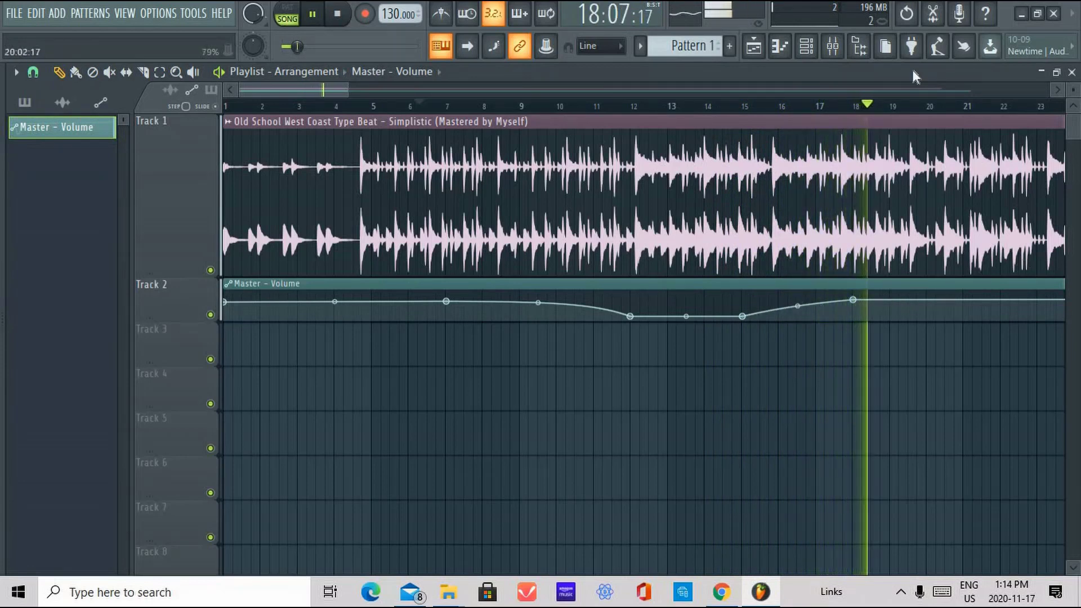
Add Master volume points near bars 25, 29, 33 and 36, dipping at bar 29 and curving up to bar 36.
{"action": "scroll", "coordinate": [741, 287], "scroll_direction": "down", "scroll_amount": 2}
{"action": "scroll", "coordinate": [741, 287], "scroll_direction": "down", "scroll_amount": 1}
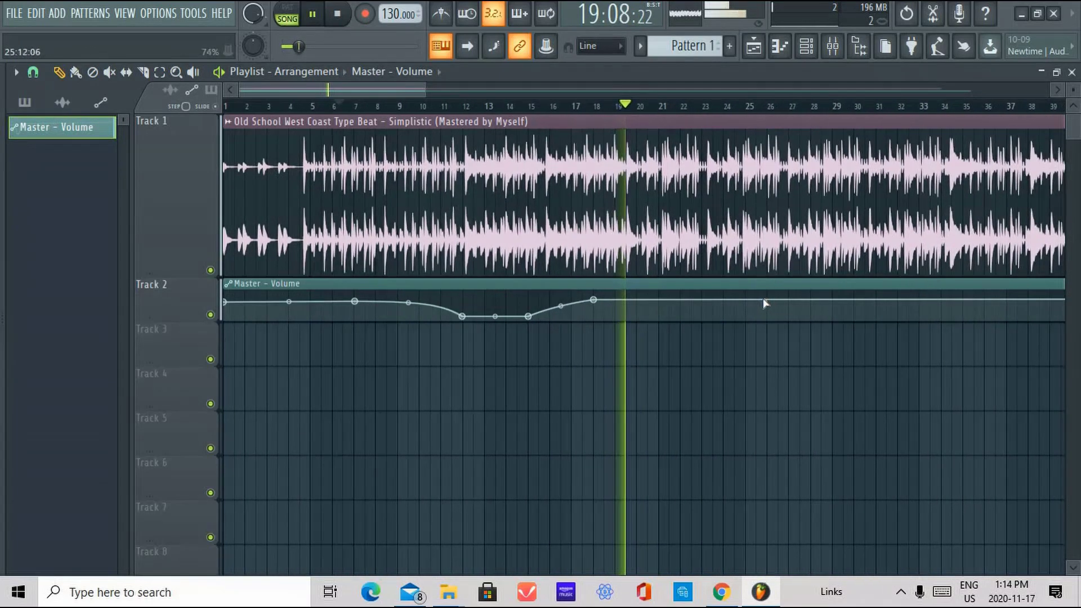
{"action": "left_click", "coordinate": [745, 302]}
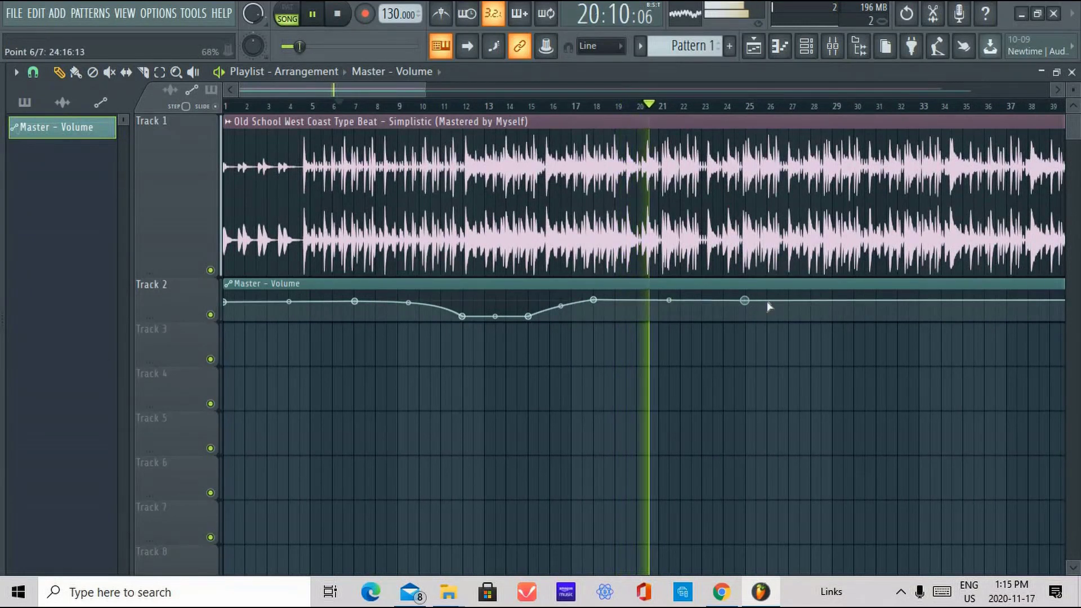
{"action": "left_click_drag", "start_coordinate": [816, 311], "coordinate": [789, 306]}
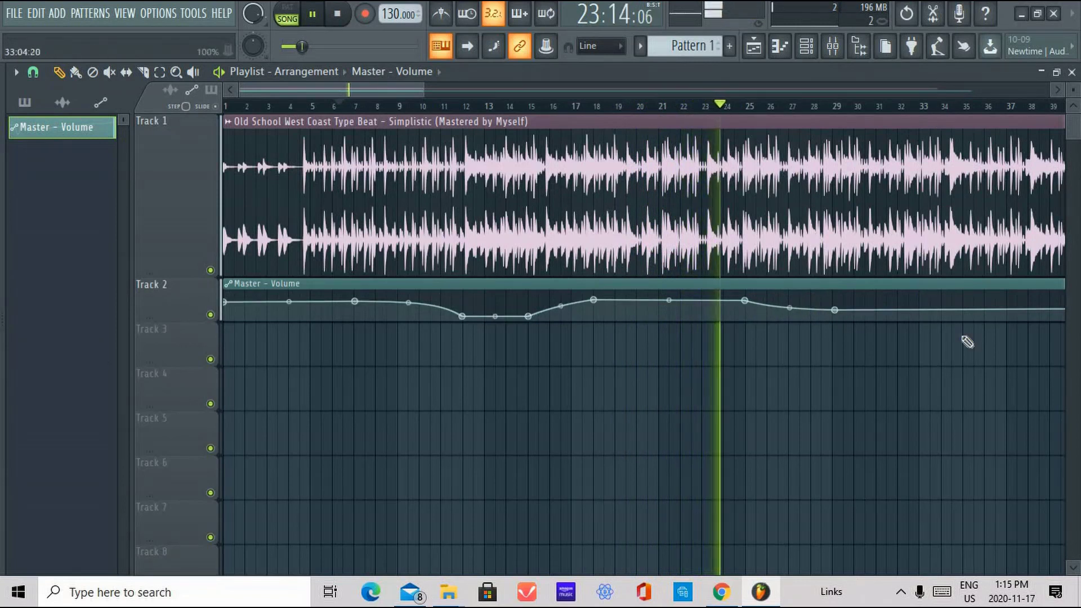
{"action": "left_click", "coordinate": [918, 309]}
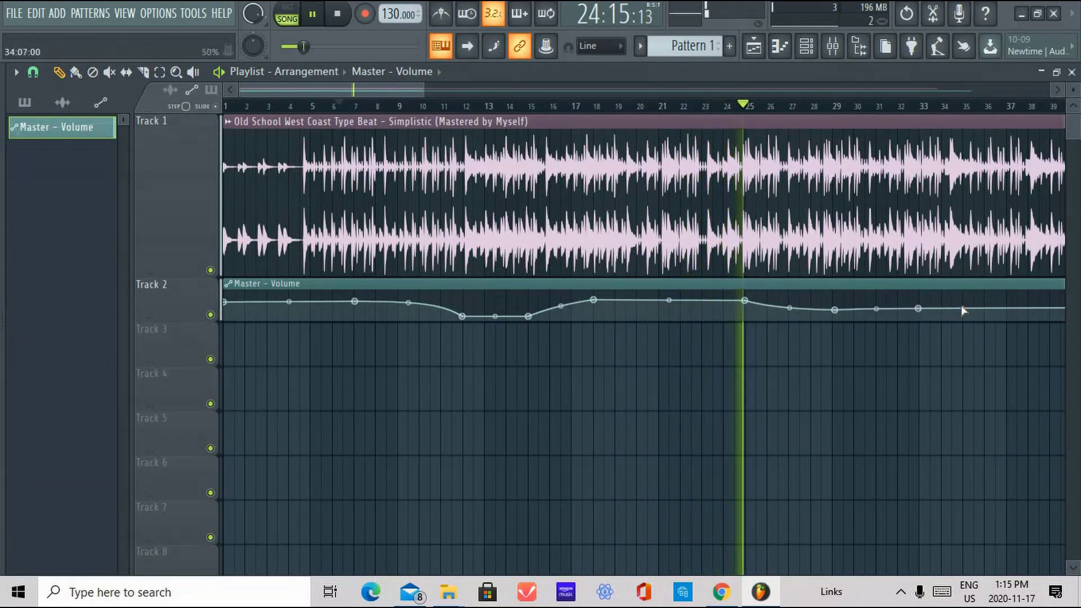
{"action": "left_click_drag", "start_coordinate": [966, 308], "coordinate": [987, 299]}
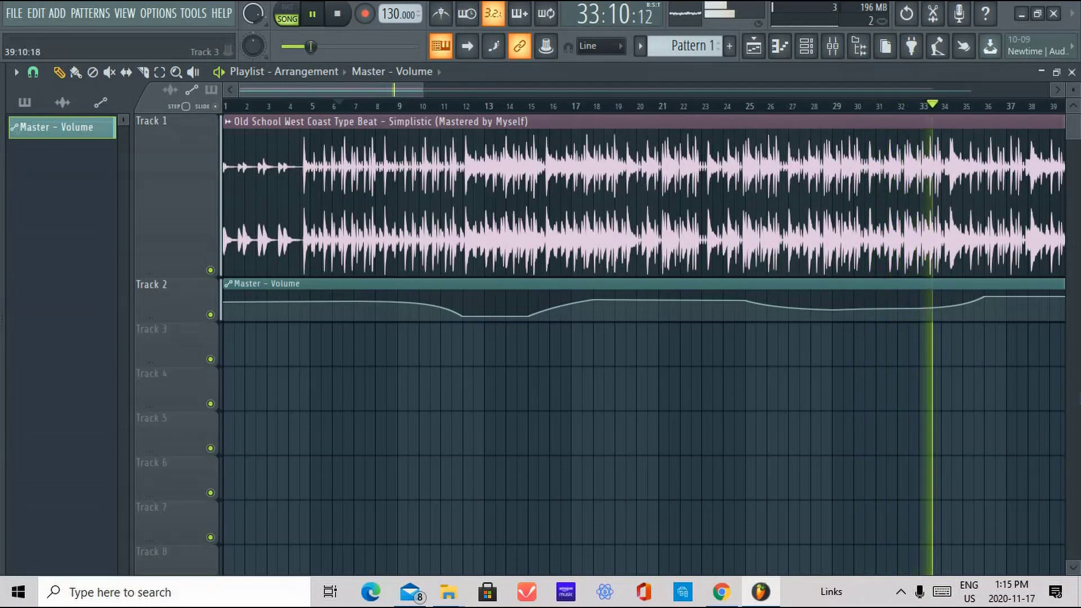
Stop the song after listening to the automated volume, and raise the automation's starting point to 76%.
{"action": "mouse_move", "coordinate": [759, 308]}
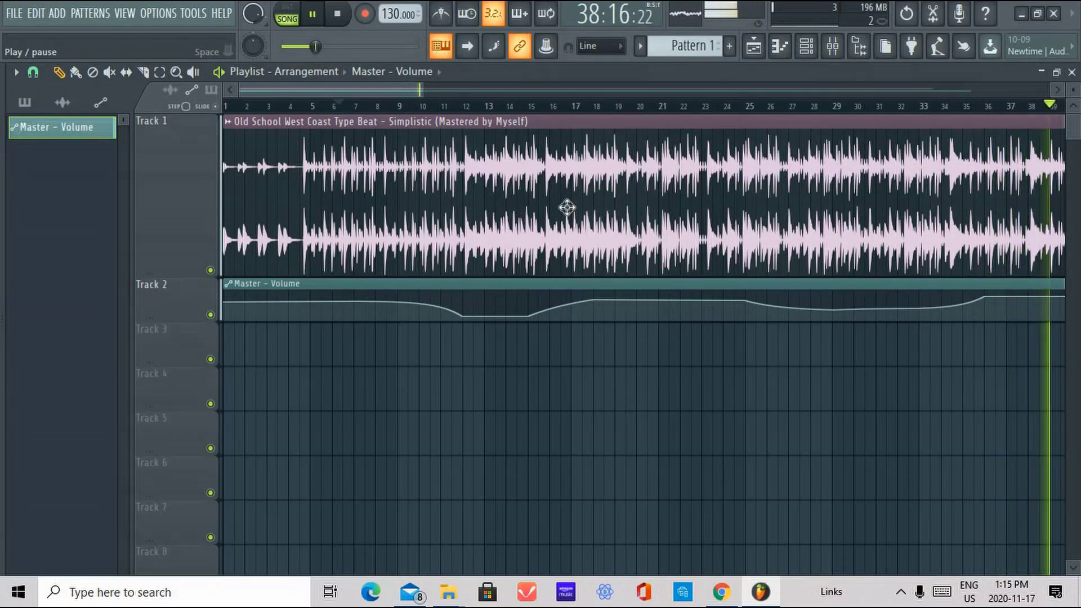
{"action": "scroll", "coordinate": [691, 111], "scroll_direction": "down", "scroll_amount": 3}
{"action": "scroll", "coordinate": [563, 107], "scroll_direction": "down", "scroll_amount": 1}
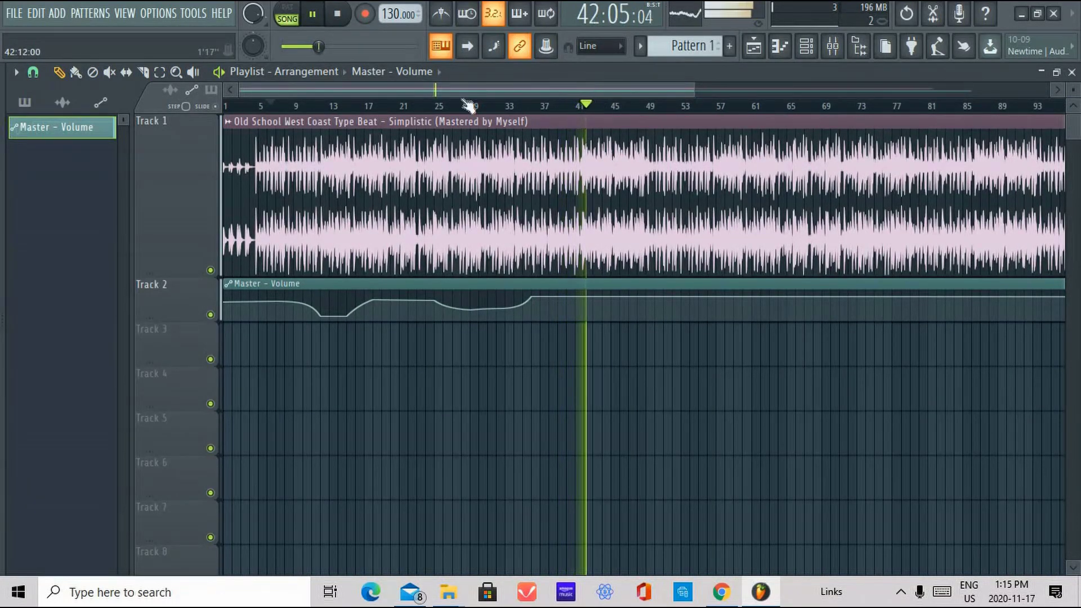
{"action": "left_click", "coordinate": [340, 17]}
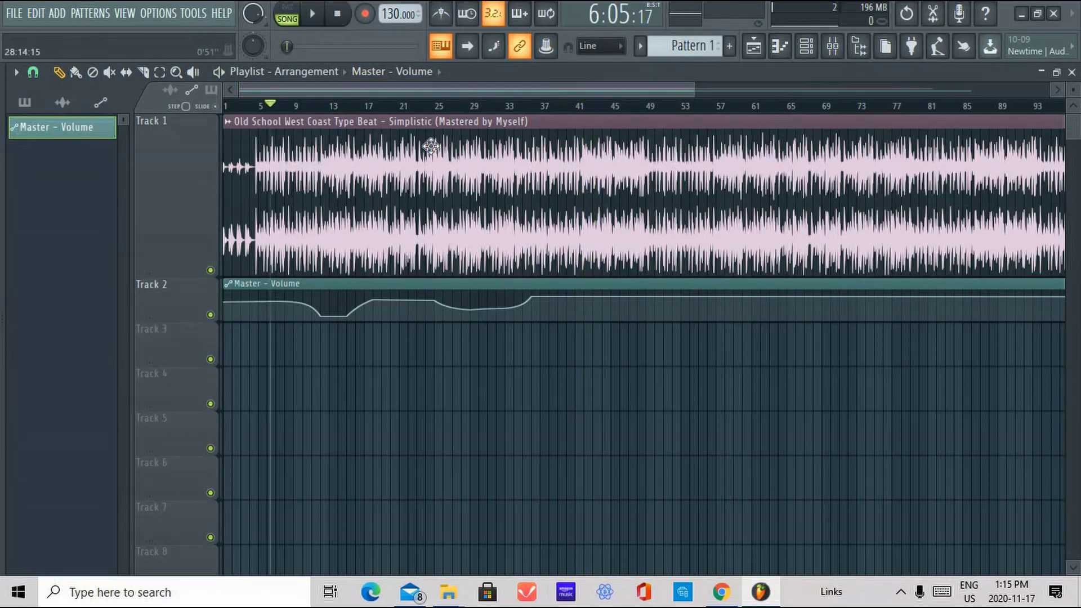
{"action": "mouse_move", "coordinate": [231, 304]}
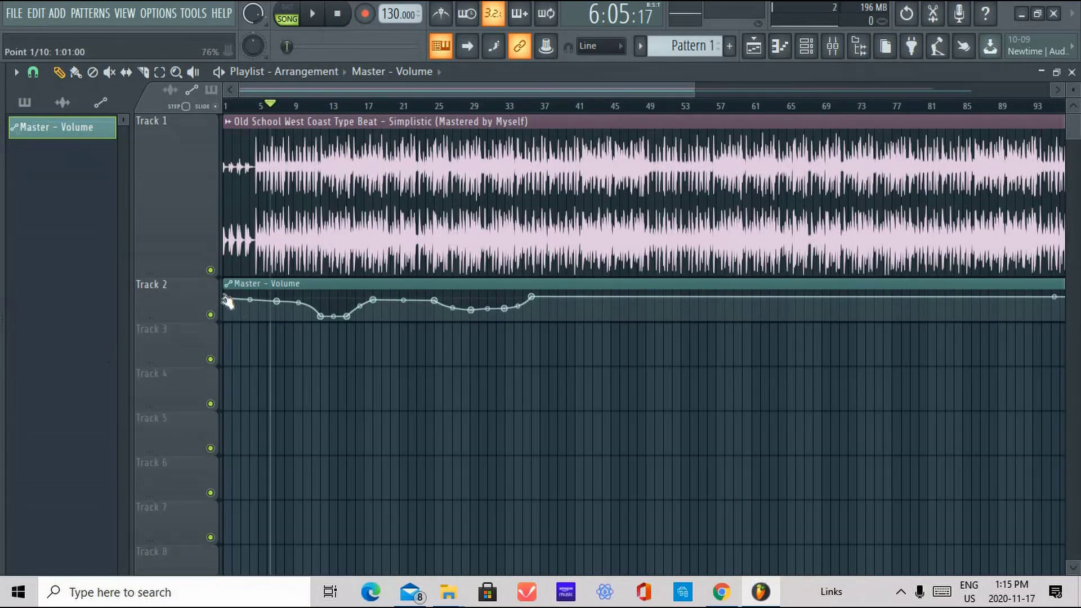
Examine the options offered for the minimum output level of the Master volume automation channel in the channel rack.
{"action": "left_click", "coordinate": [807, 56]}
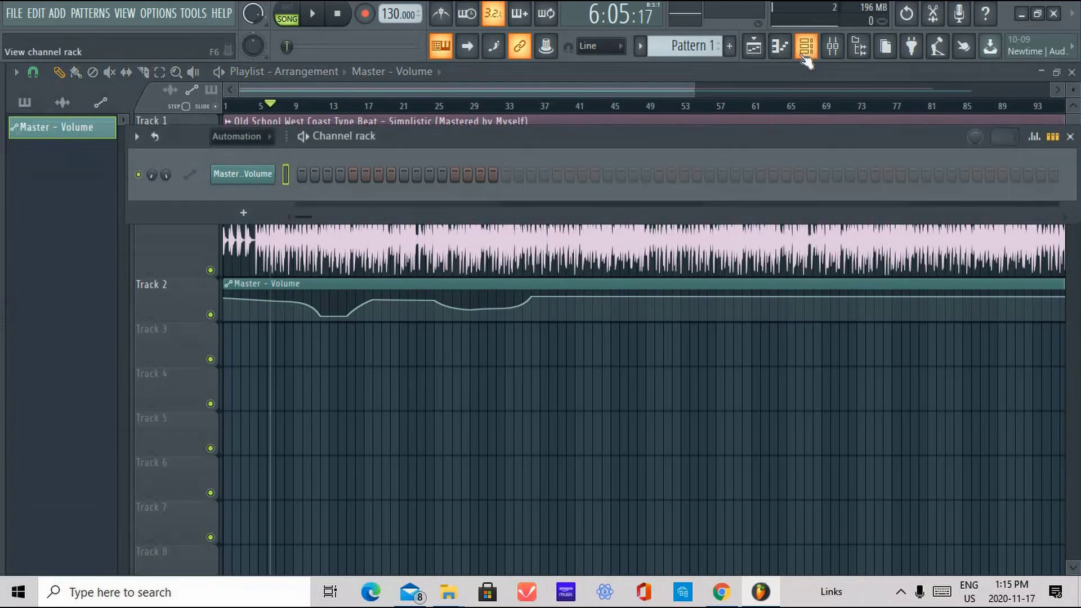
{"action": "right_click", "coordinate": [152, 173]}
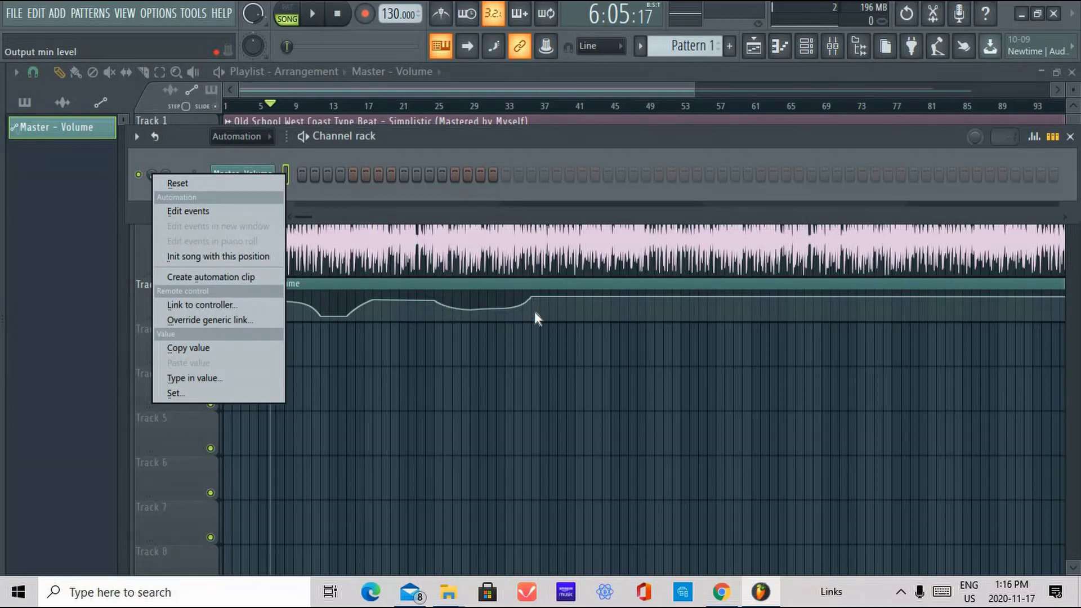
{"action": "left_click", "coordinate": [572, 138]}
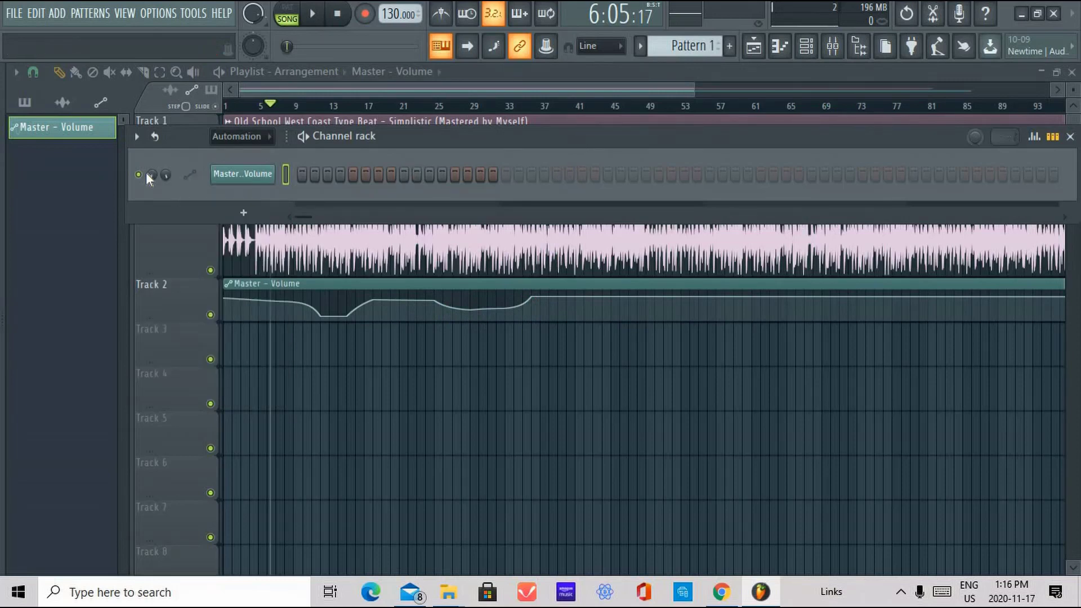
Examine the automation options offered for the panning and volume of Insert 2 in the mixer.
{"action": "left_click", "coordinate": [832, 47]}
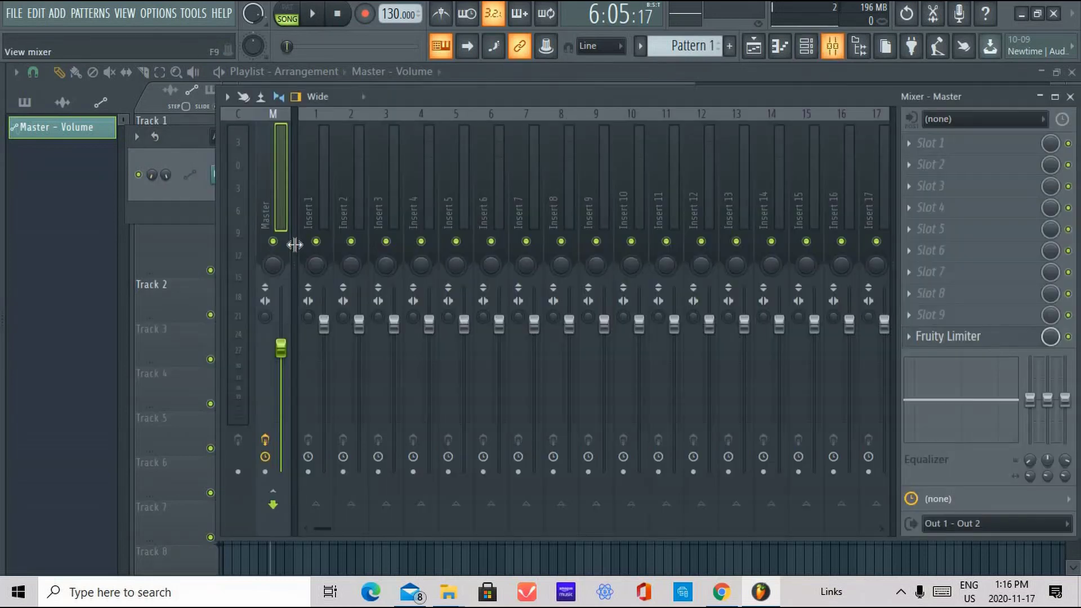
{"action": "right_click", "coordinate": [350, 260]}
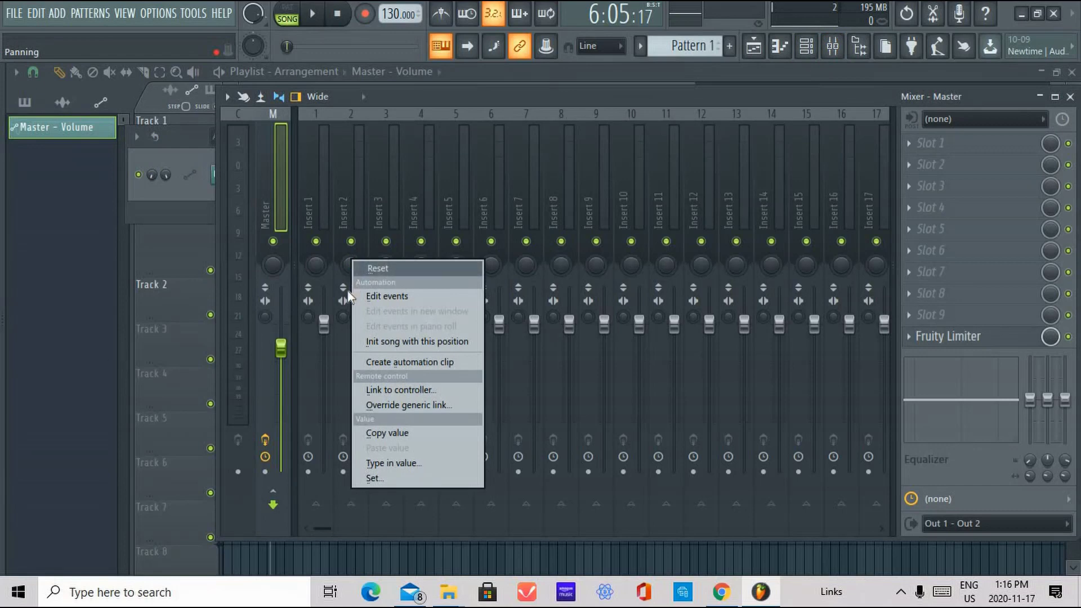
{"action": "left_click", "coordinate": [332, 272]}
{"action": "right_click", "coordinate": [359, 325]}
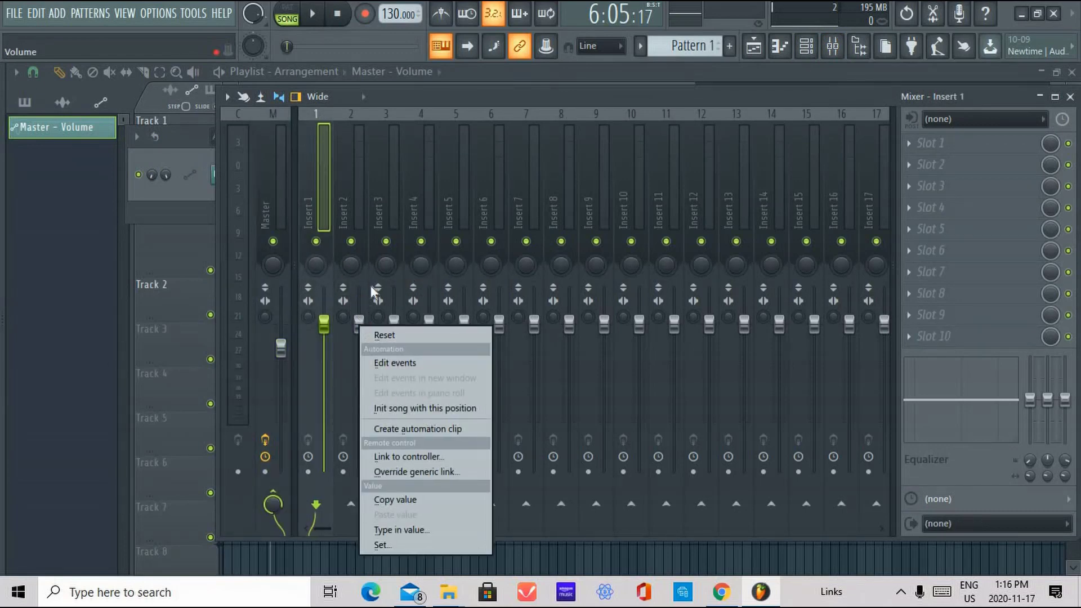
{"action": "left_click", "coordinate": [395, 218]}
Add a reFX Nexus channel, adjust its output volume slightly, and reposition the plugin window.
{"action": "left_click", "coordinate": [806, 55]}
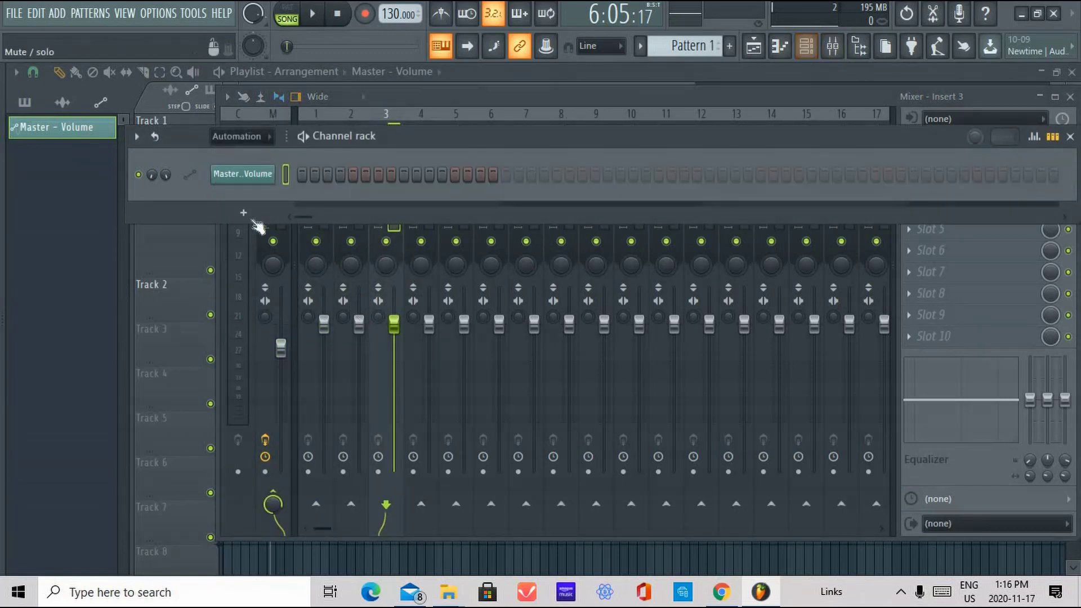
{"action": "left_click", "coordinate": [248, 218]}
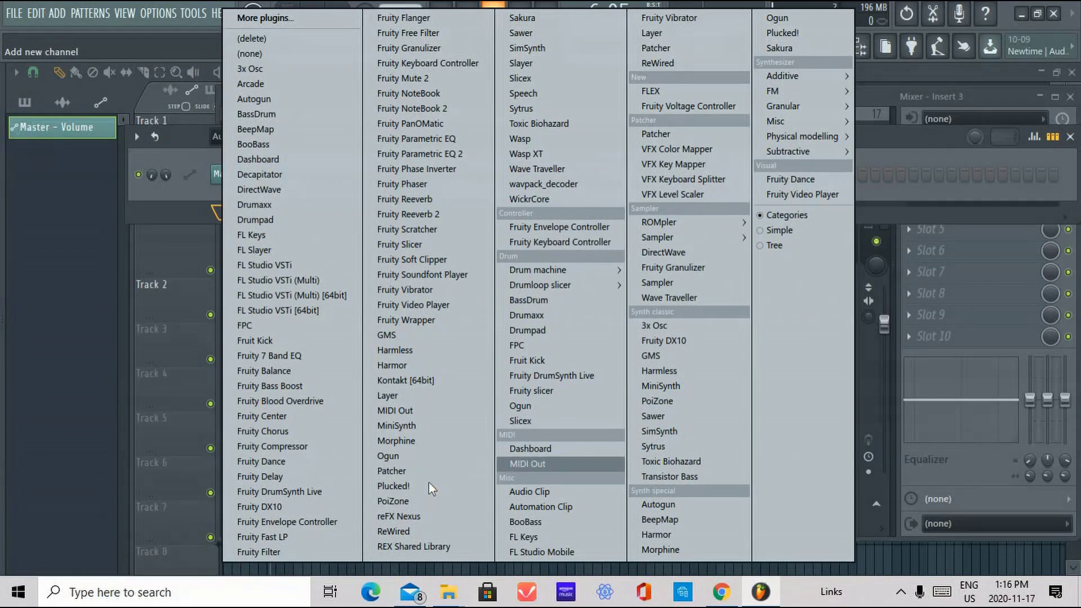
{"action": "left_click", "coordinate": [435, 520]}
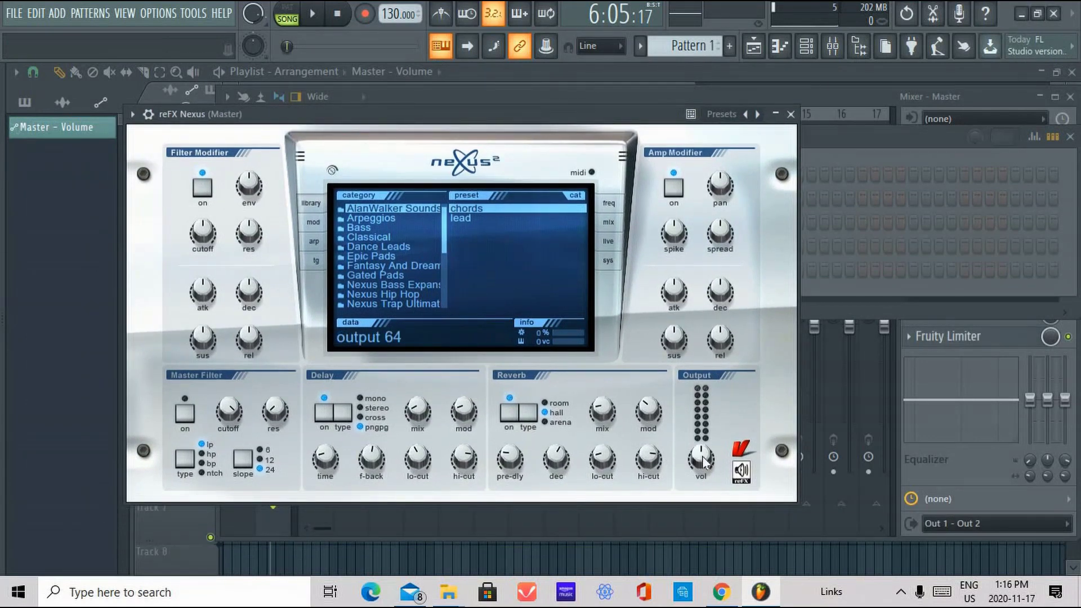
{"action": "left_click_drag", "start_coordinate": [702, 456], "coordinate": [702, 461]}
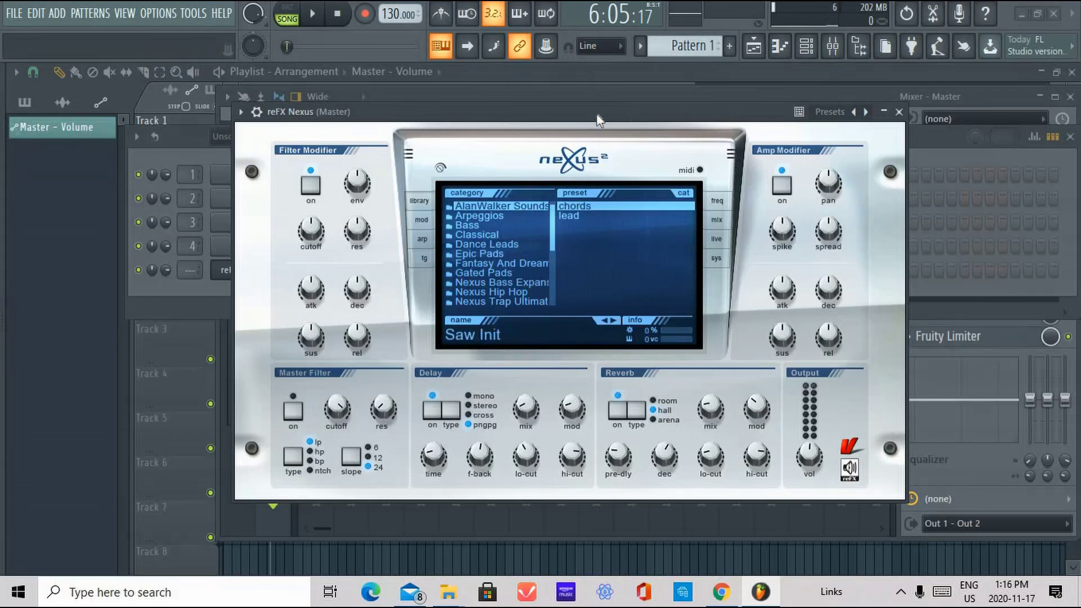
{"action": "left_click_drag", "start_coordinate": [597, 115], "coordinate": [610, 92]}
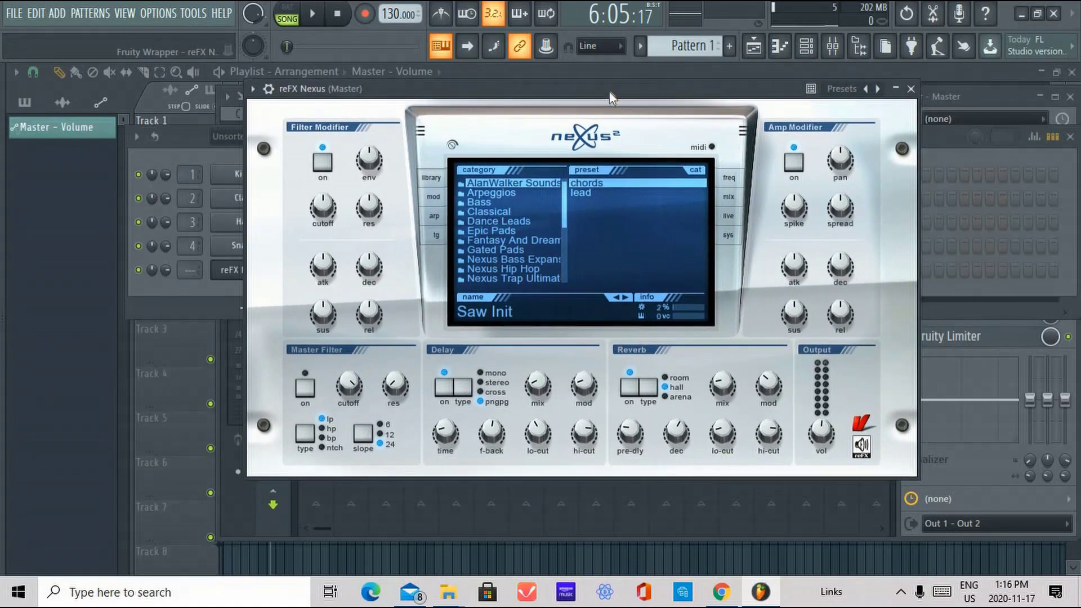
Browse the automatable parameters of the reFX Nexus plugin.
{"action": "left_click", "coordinate": [254, 90]}
{"action": "left_click", "coordinate": [253, 91]}
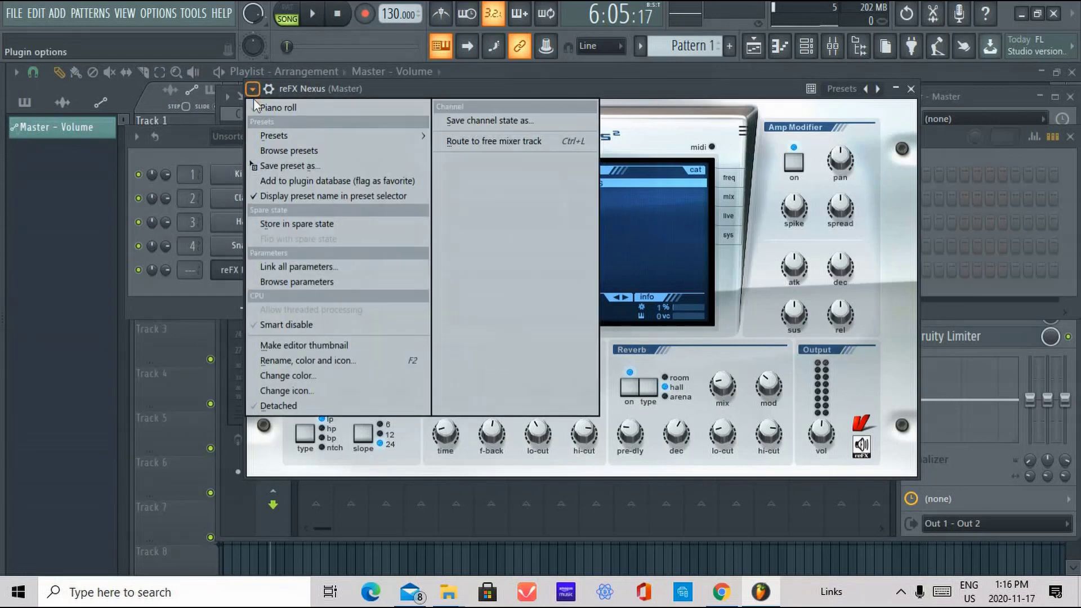
{"action": "left_click", "coordinate": [327, 281]}
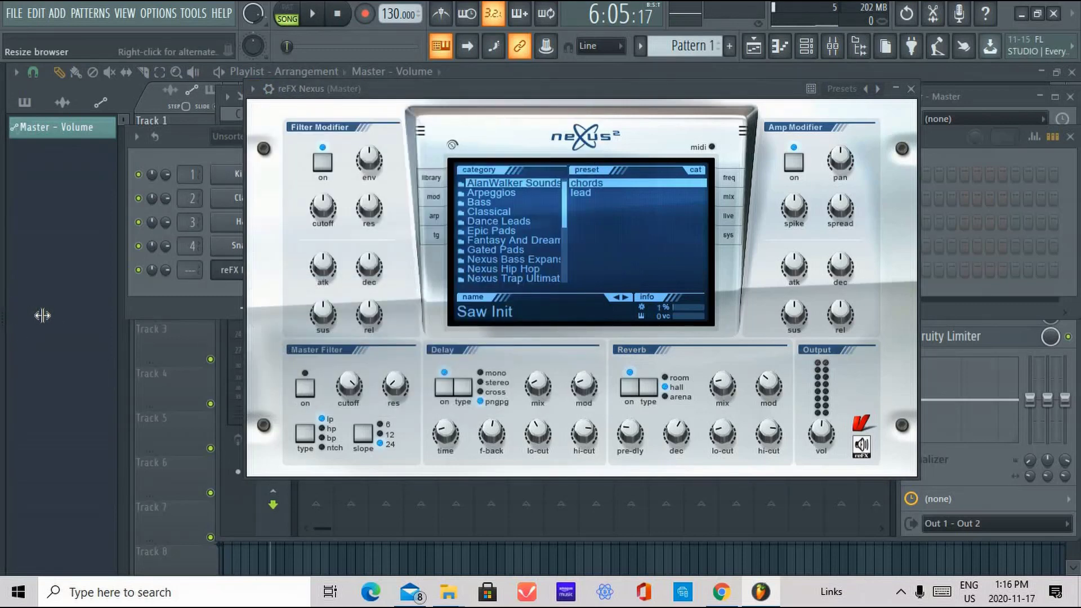
Widen the browser and look up the reFX Nexus output volume and reverb mix in its list of parameters.
{"action": "left_click_drag", "start_coordinate": [43, 315], "coordinate": [101, 320]}
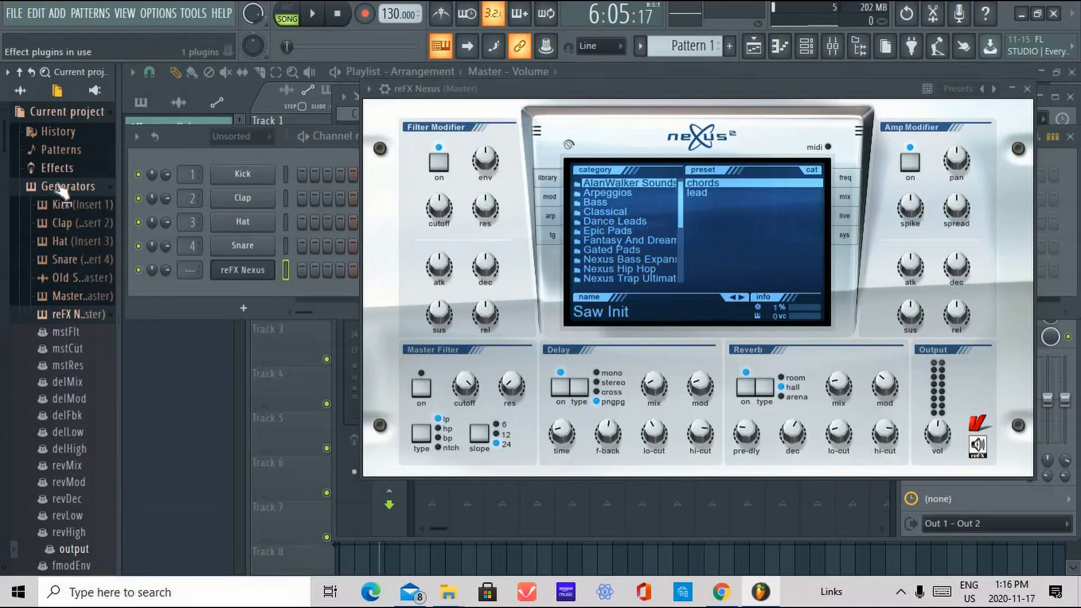
{"action": "left_click", "coordinate": [369, 90]}
{"action": "left_click", "coordinate": [5, 406]}
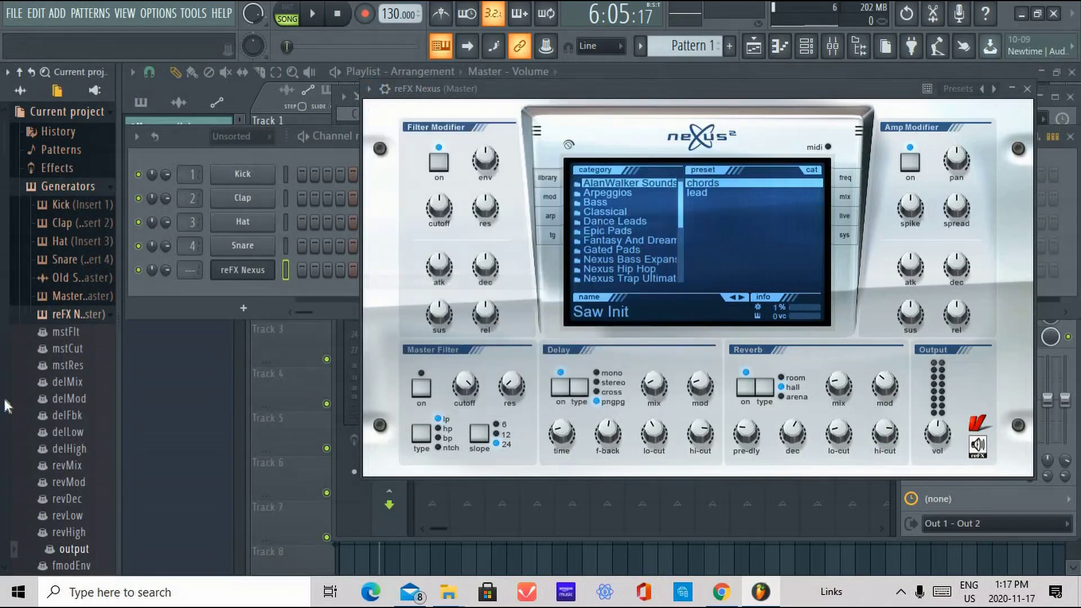
{"action": "mouse_move", "coordinate": [951, 443]}
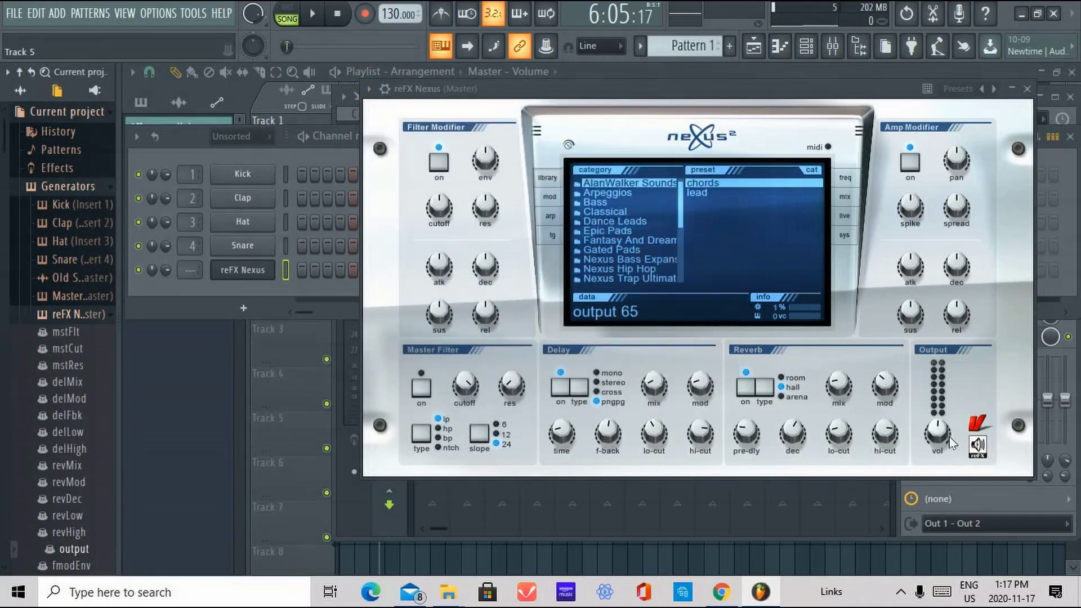
{"action": "mouse_move", "coordinate": [841, 385]}
{"action": "scroll", "coordinate": [839, 380], "scroll_direction": "down", "scroll_amount": 2}
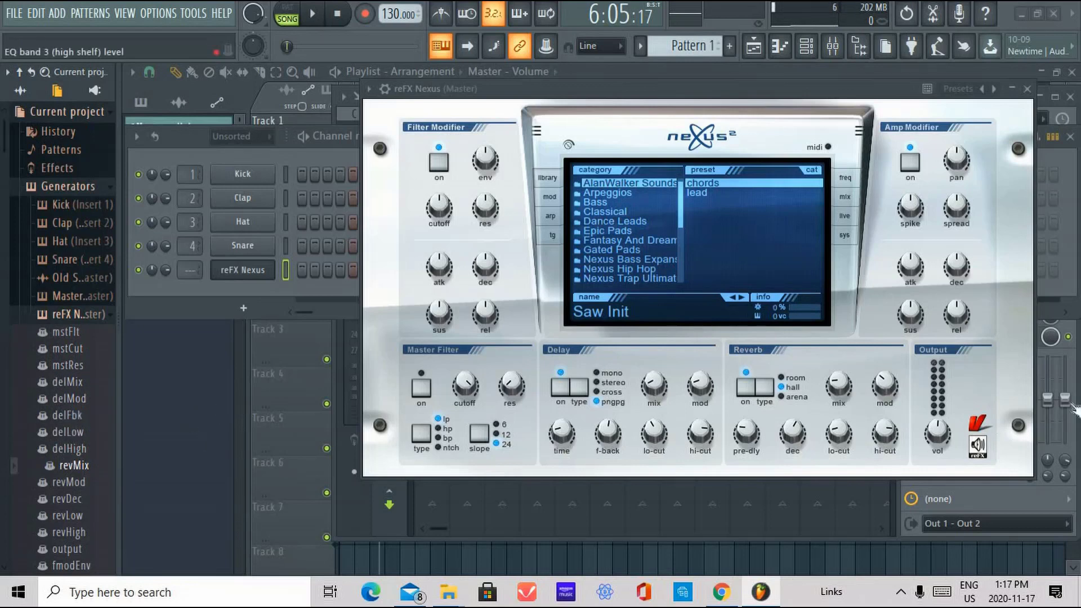
{"action": "left_click", "coordinate": [936, 423]}
Examine the automation options for the amp attack and reverb decay parameters of reFX Nexus in the browser.
{"action": "mouse_move", "coordinate": [917, 266]}
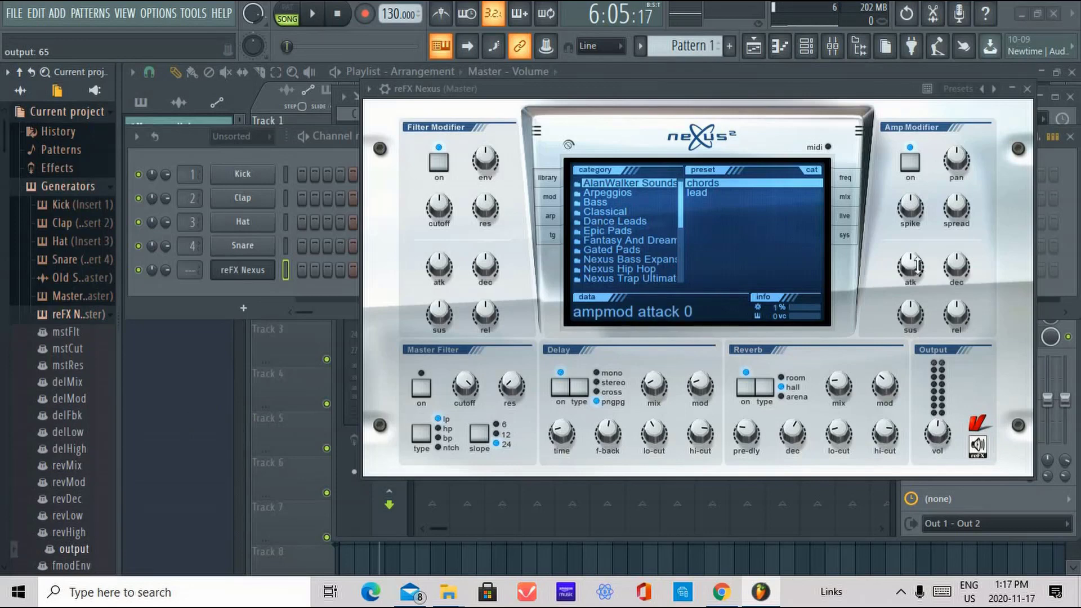
{"action": "mouse_move", "coordinate": [917, 265]}
{"action": "left_mouse_down"}
{"action": "mouse_move", "coordinate": [917, 276]}
{"action": "mouse_move", "coordinate": [917, 266]}
{"action": "left_mouse_up"}
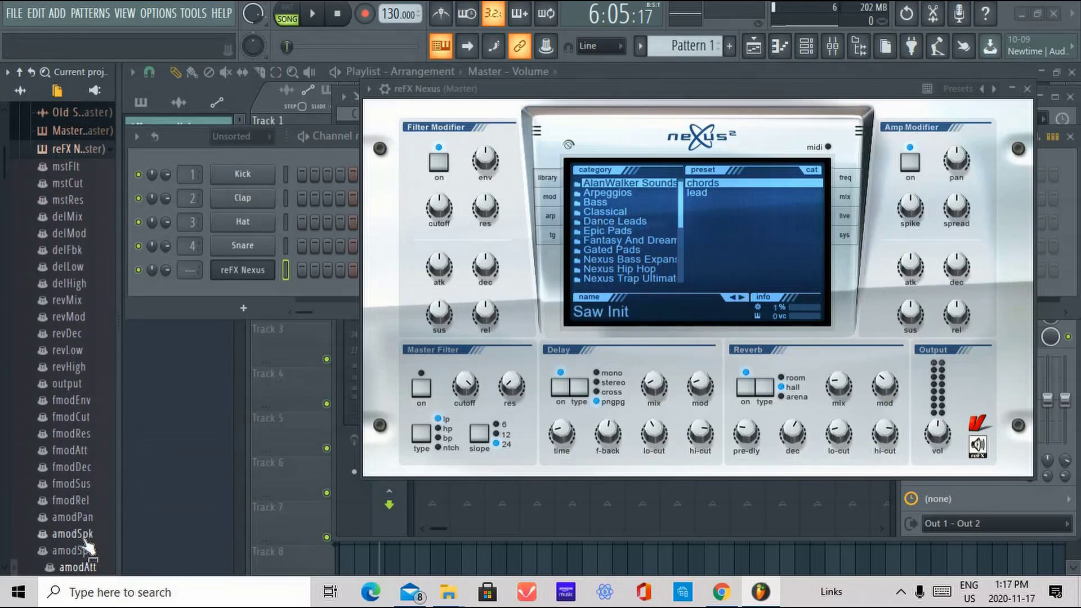
{"action": "right_click", "coordinate": [71, 566]}
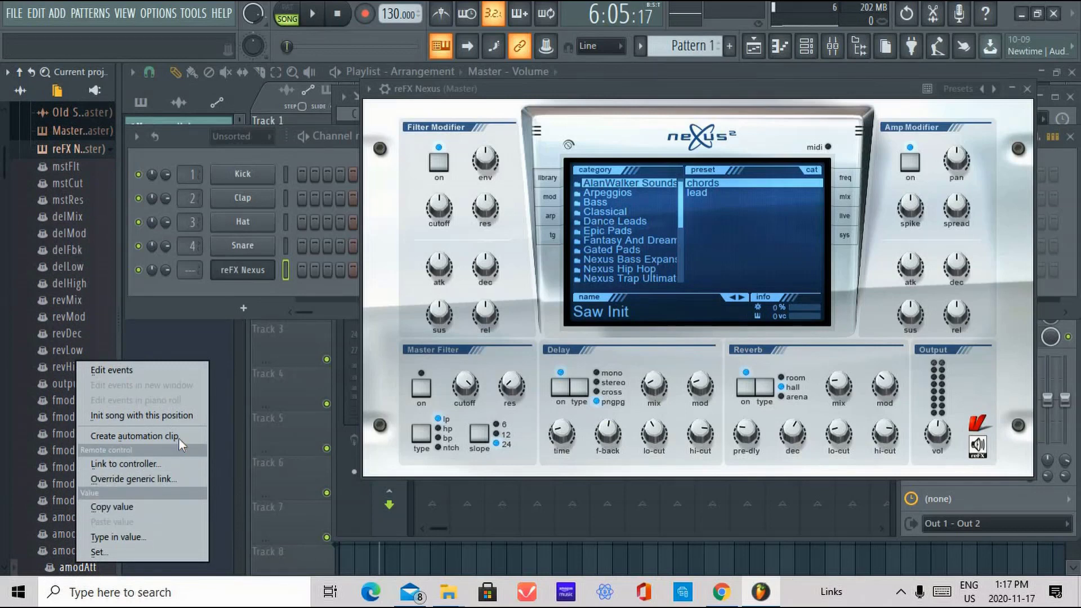
{"action": "right_click", "coordinate": [79, 327]}
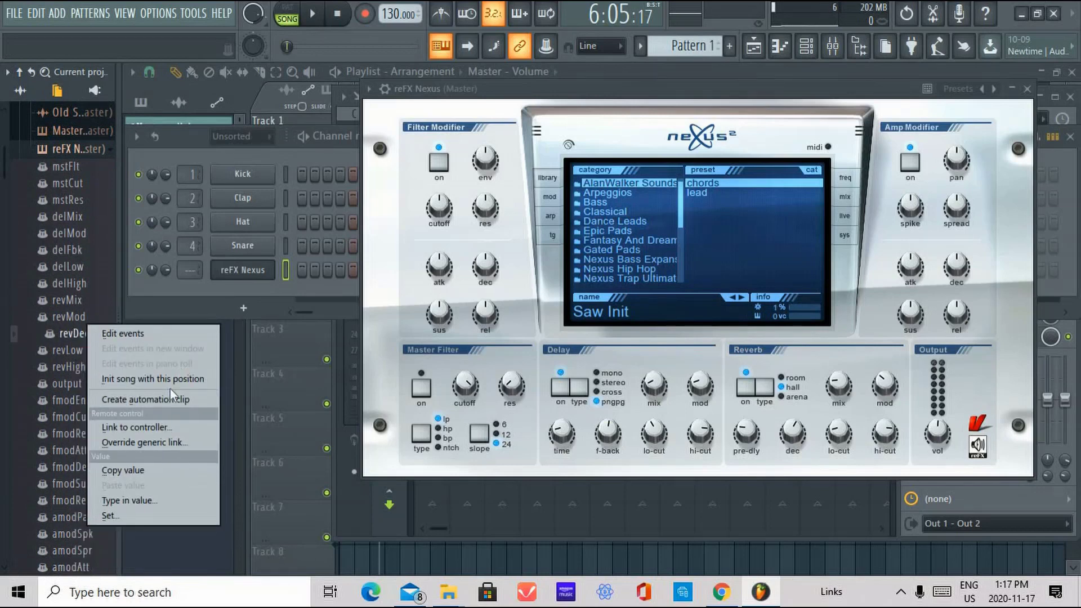
{"action": "left_click", "coordinate": [742, 95]}
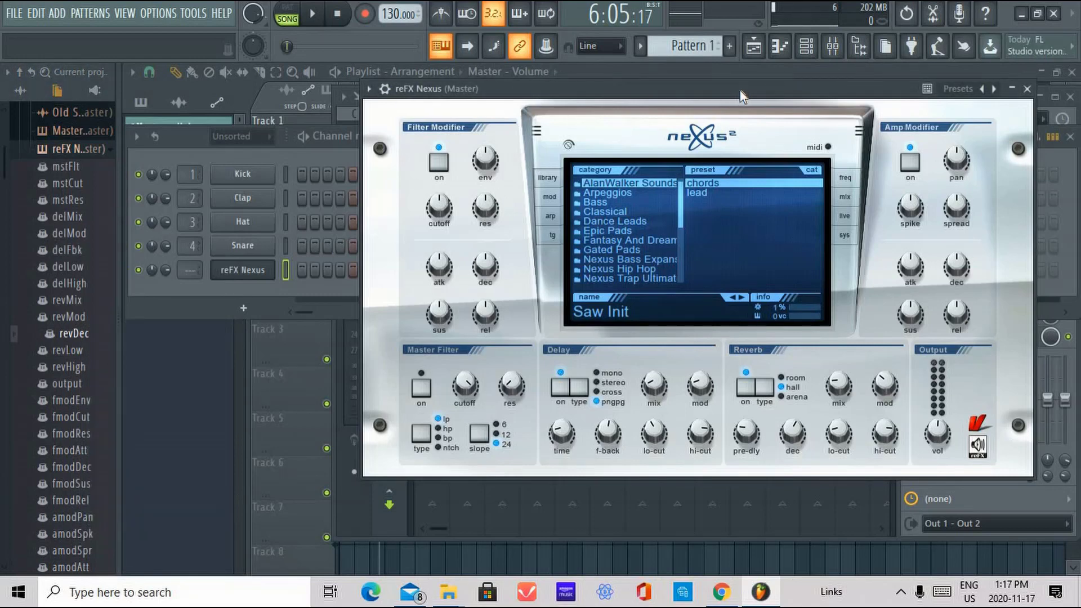
Close the reFX Nexus window and the channel rack, and bring the playlist arrangement to the front.
{"action": "left_click_drag", "start_coordinate": [778, 85], "coordinate": [695, 90]}
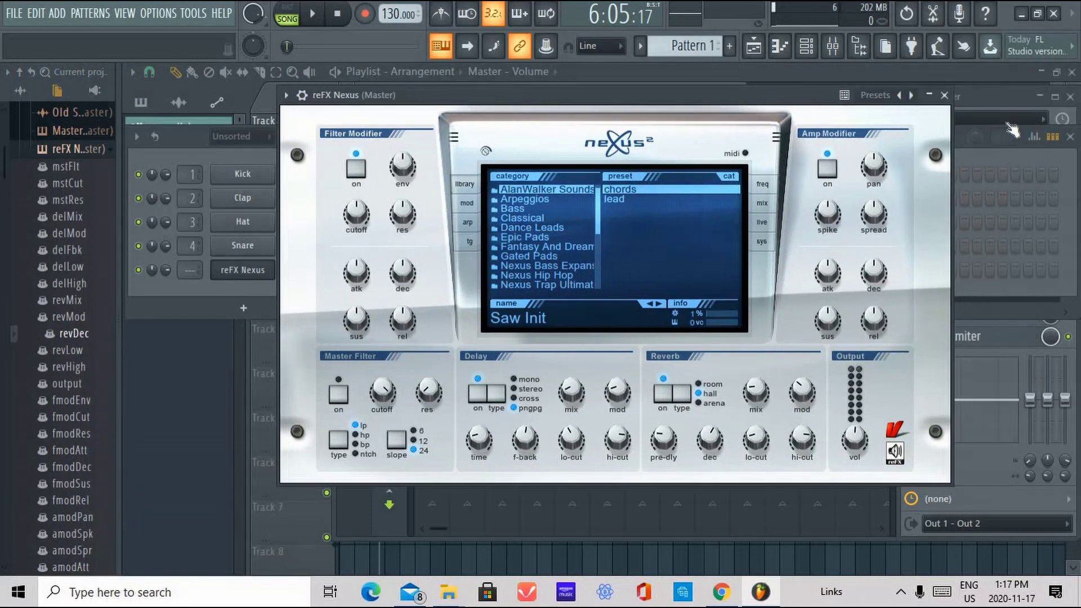
{"action": "left_click", "coordinate": [944, 95]}
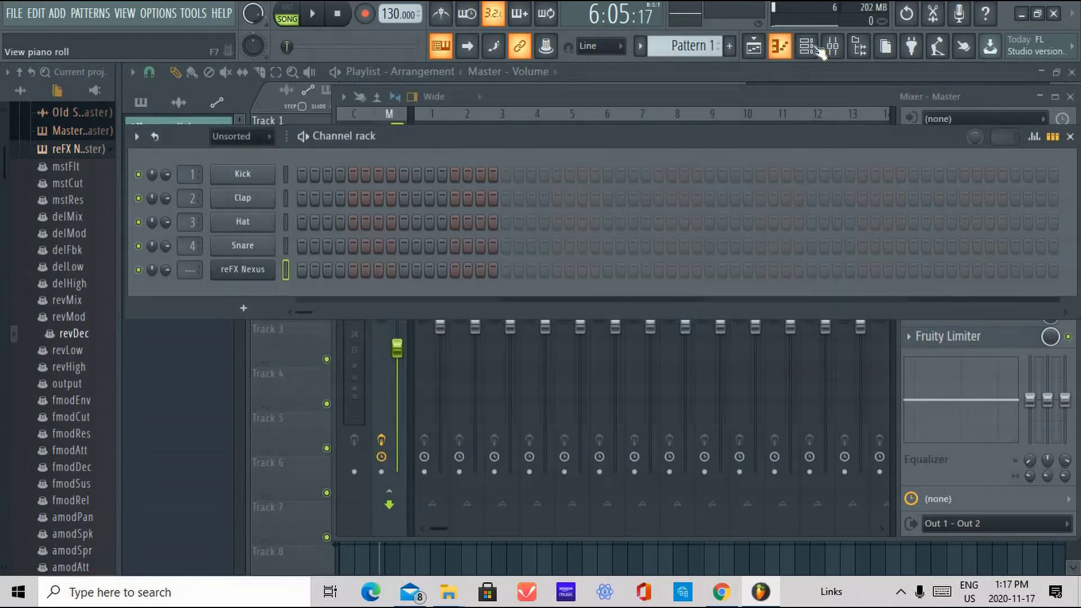
{"action": "left_click", "coordinate": [817, 48]}
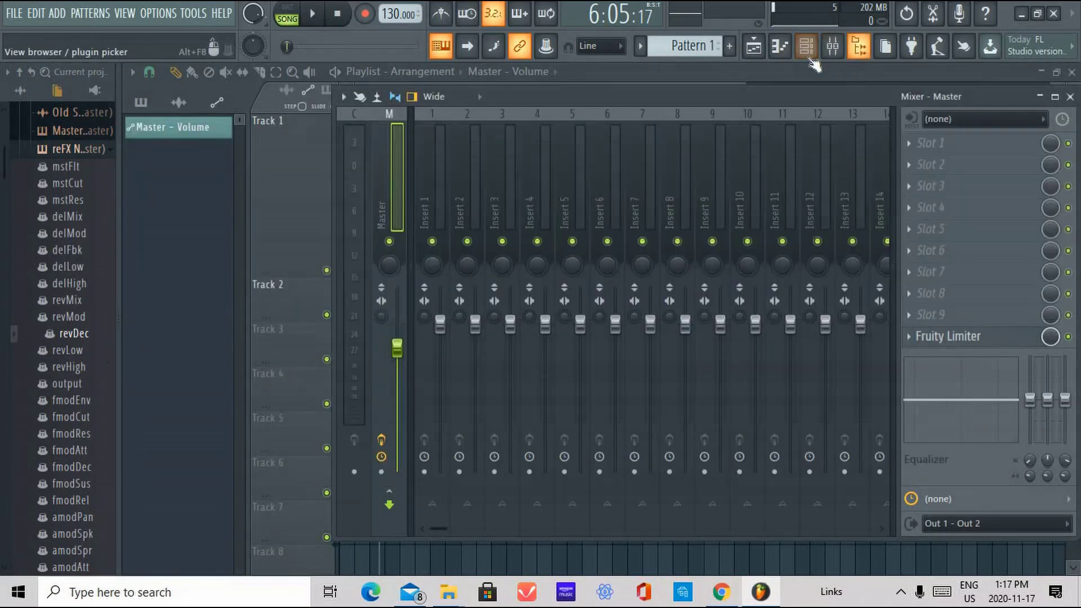
{"action": "left_click", "coordinate": [753, 48]}
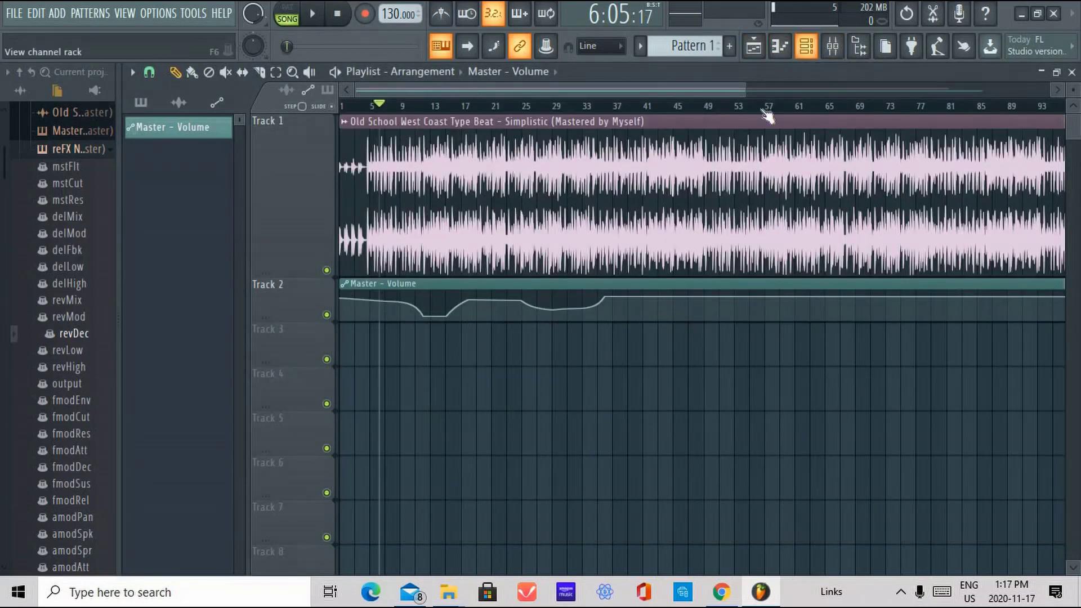
Try to add Fruity Reeverb 2 from the channel rack's list of new channels, and close its plugin window.
{"action": "left_click", "coordinate": [807, 48]}
{"action": "left_click", "coordinate": [248, 310]}
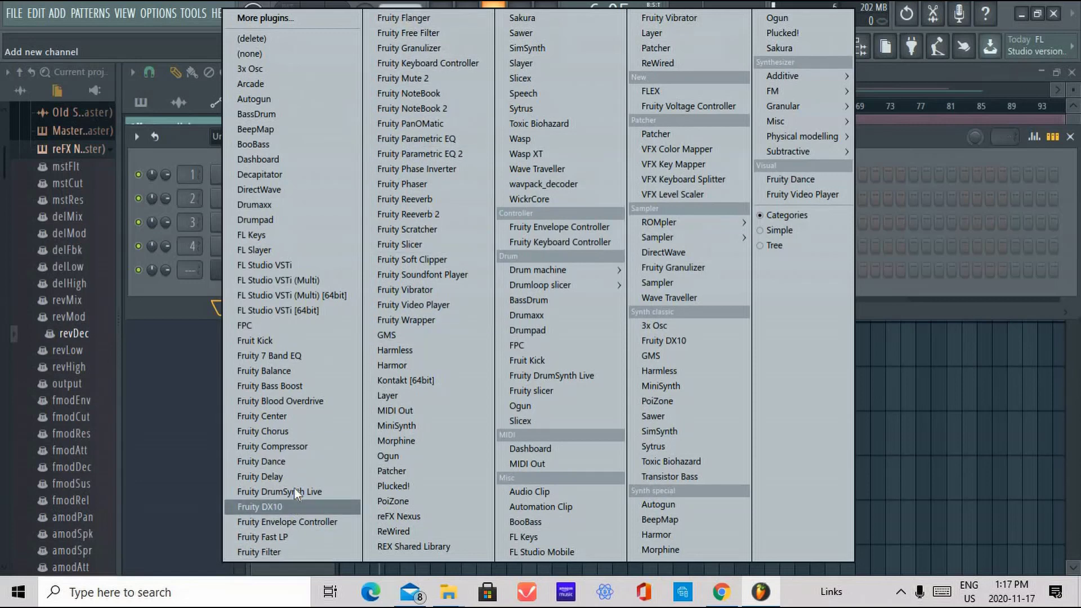
{"action": "left_click", "coordinate": [428, 214]}
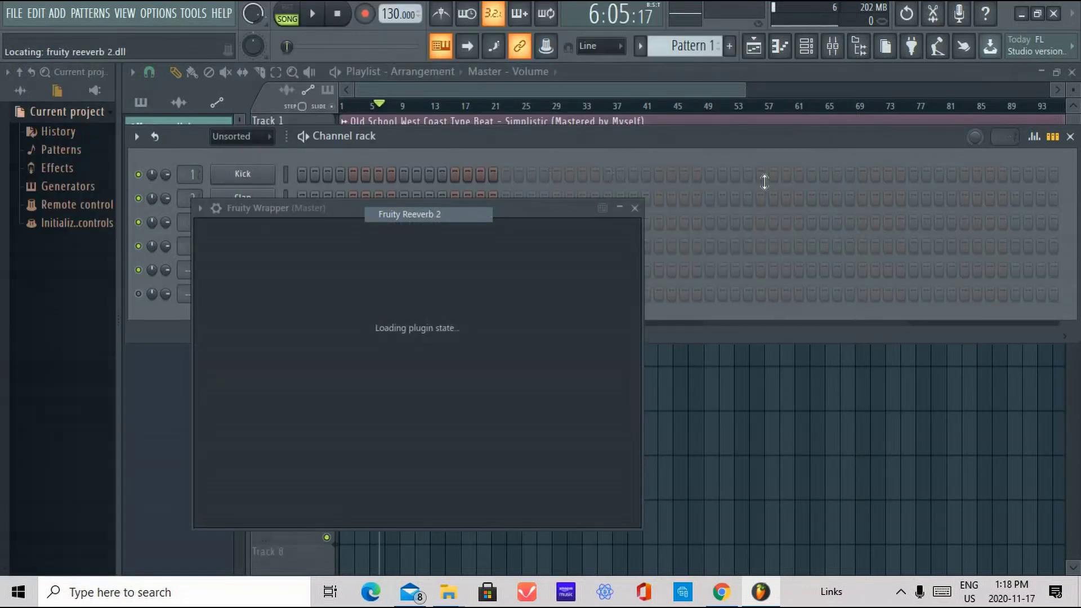
{"action": "left_click", "coordinate": [720, 344]}
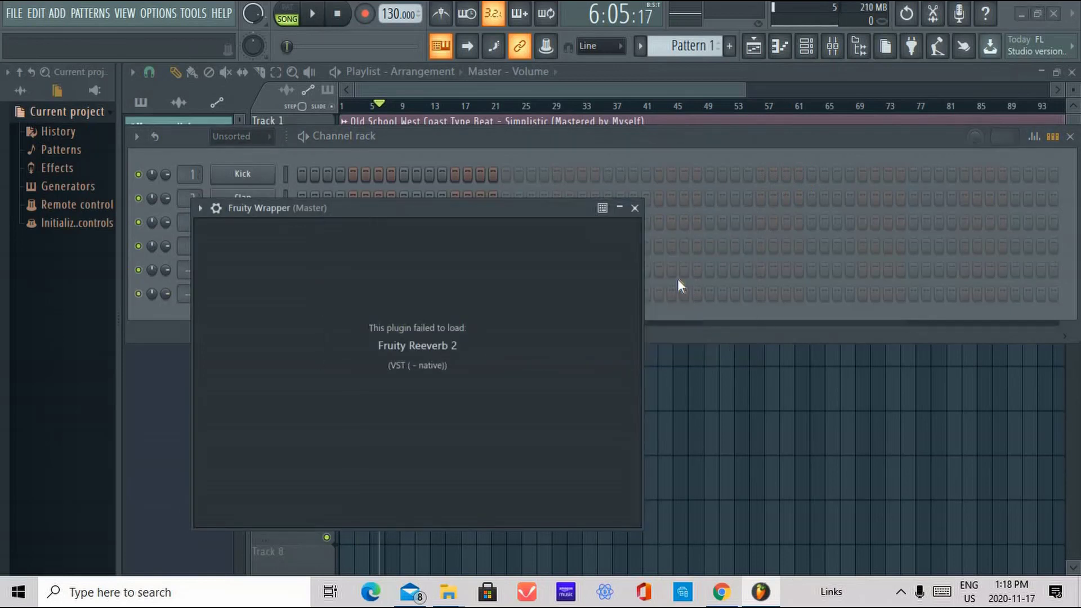
{"action": "left_click", "coordinate": [634, 208]}
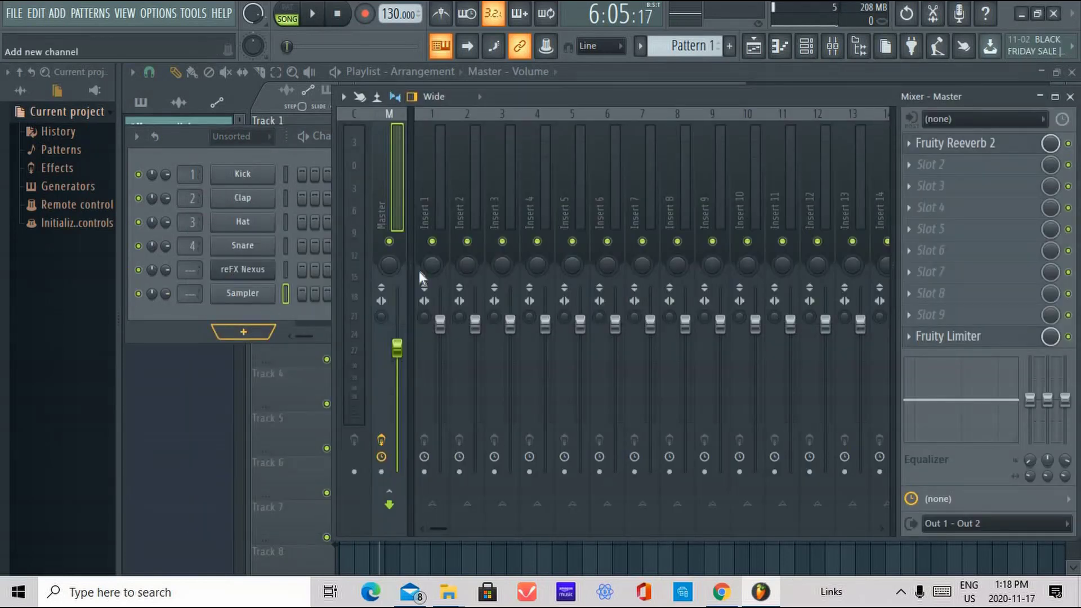
Replace the plugin in the Master track's first effect slot with the Fruity Reeverb 2 effect.
{"action": "left_click", "coordinate": [978, 151]}
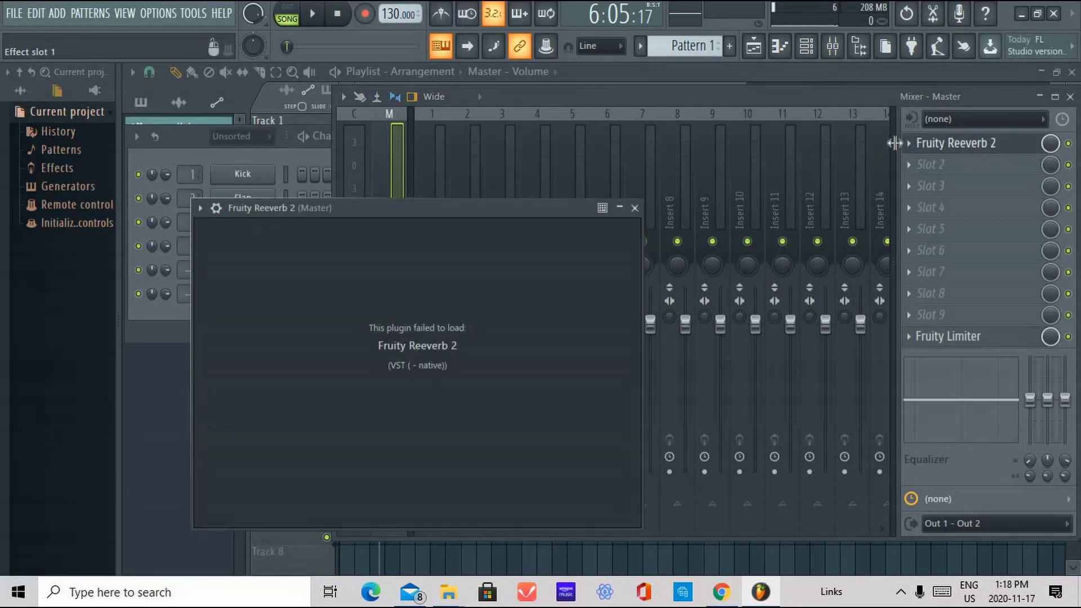
{"action": "left_click", "coordinate": [919, 143]}
{"action": "left_click", "coordinate": [908, 144]}
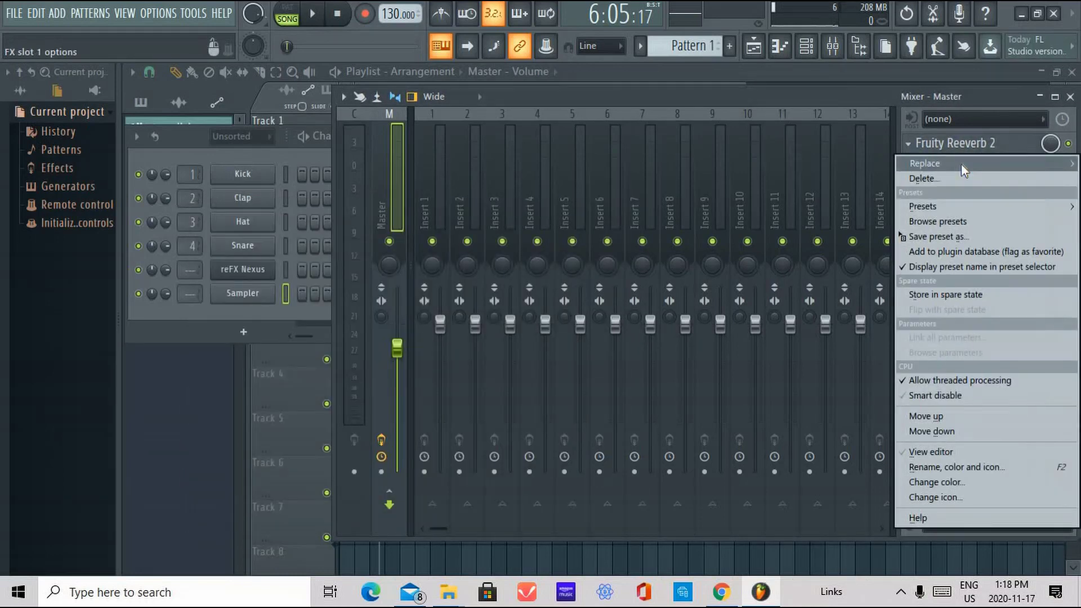
{"action": "mouse_move", "coordinate": [961, 164]}
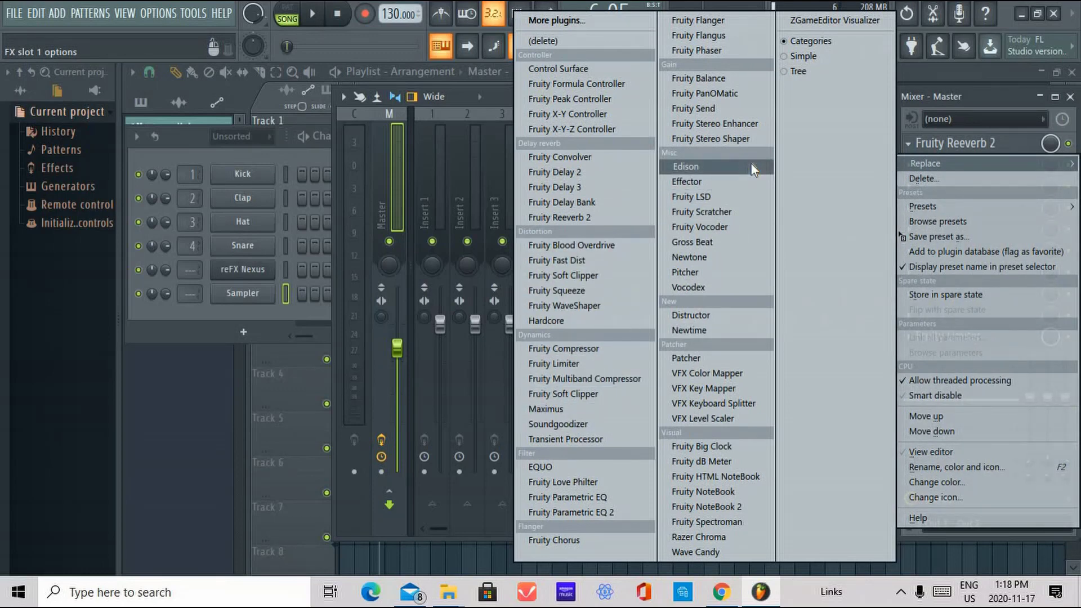
{"action": "left_click", "coordinate": [620, 213]}
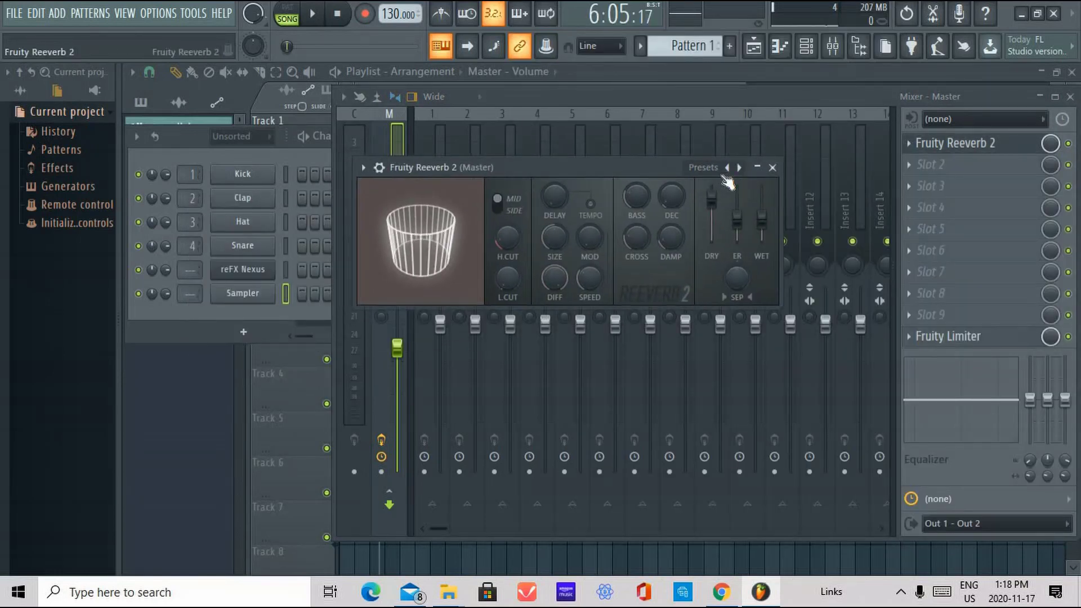
Examine the automation options for the delay and dry level controls of Fruity Reeverb 2.
{"action": "right_click", "coordinate": [560, 182]}
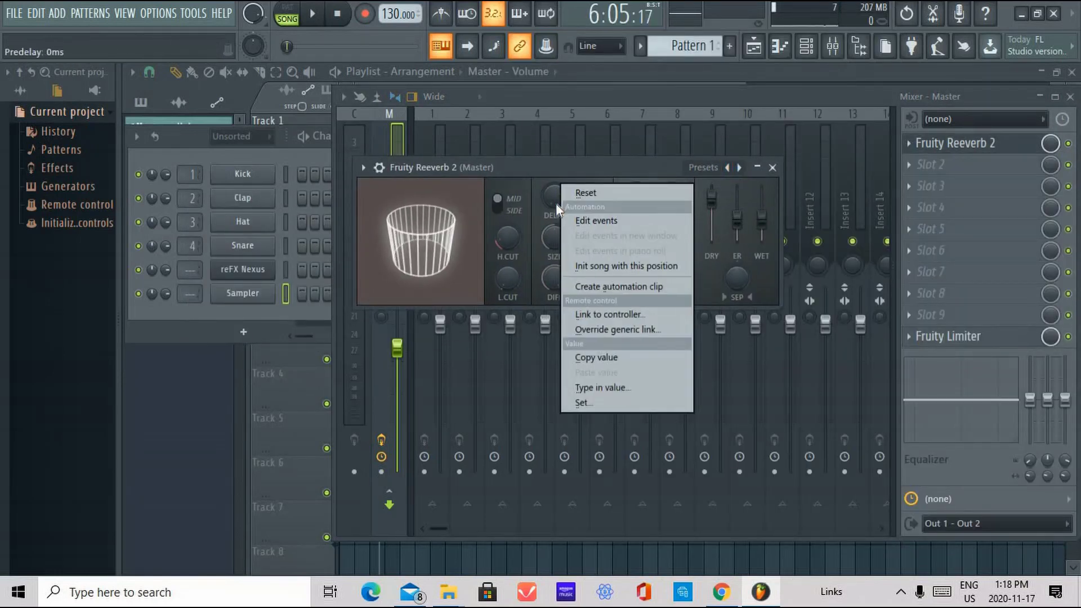
{"action": "right_click", "coordinate": [556, 204]}
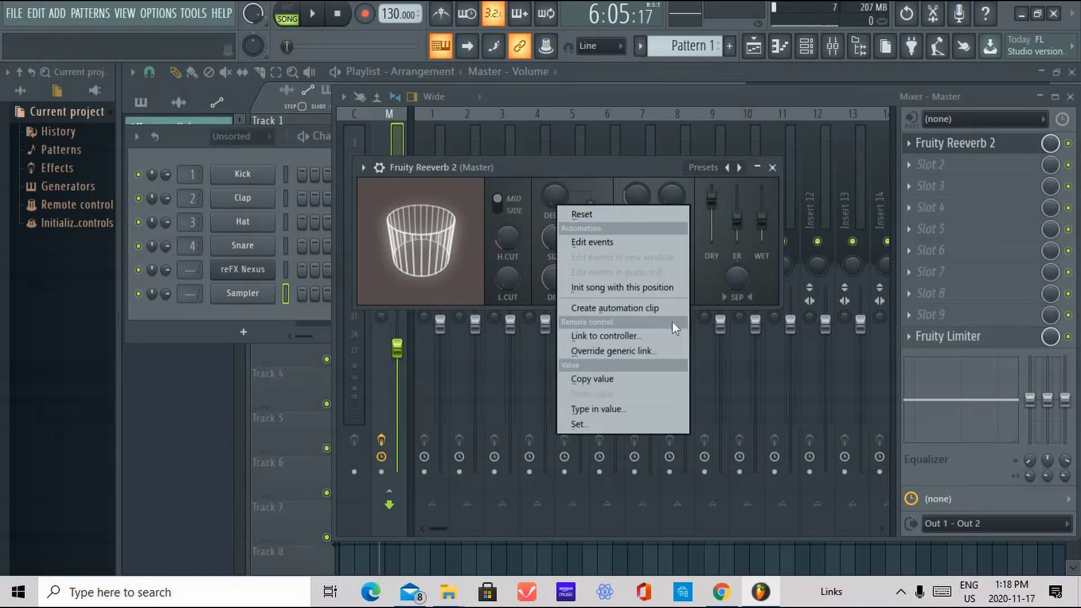
{"action": "left_click", "coordinate": [663, 181]}
{"action": "right_click", "coordinate": [709, 201]}
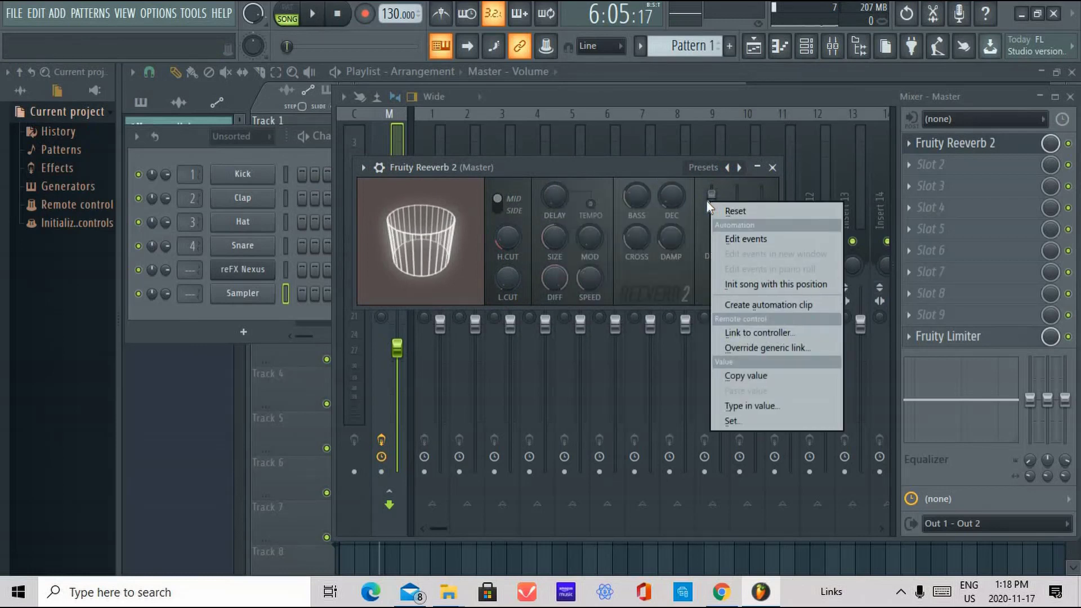
{"action": "left_click", "coordinate": [426, 239]}
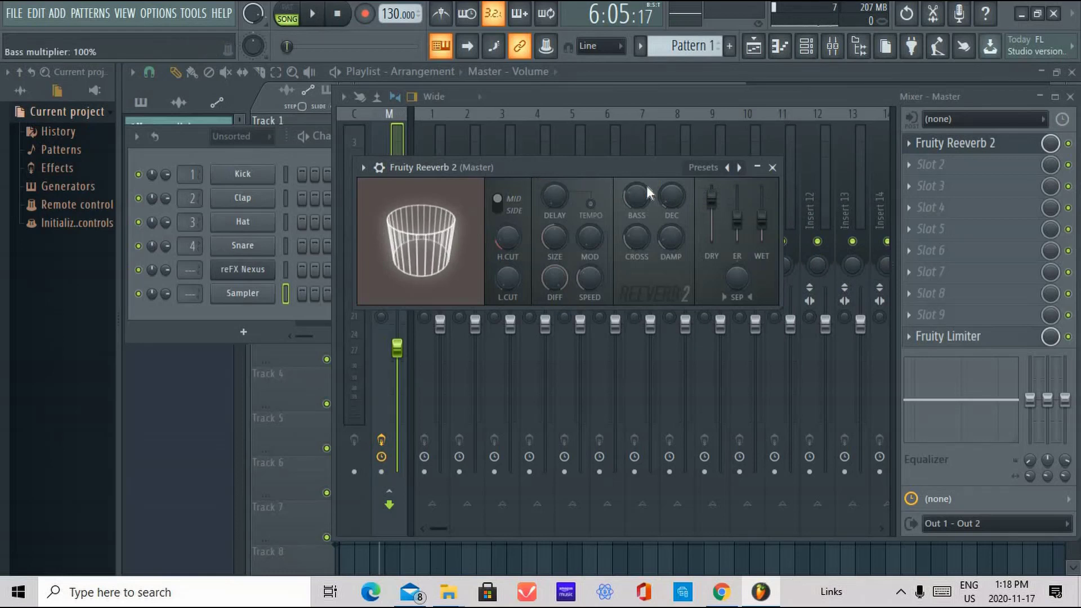
Close the Fruity Reeverb 2 and mixer windows and return to the Master volume automation clip in the playlist.
{"action": "left_click", "coordinate": [773, 168]}
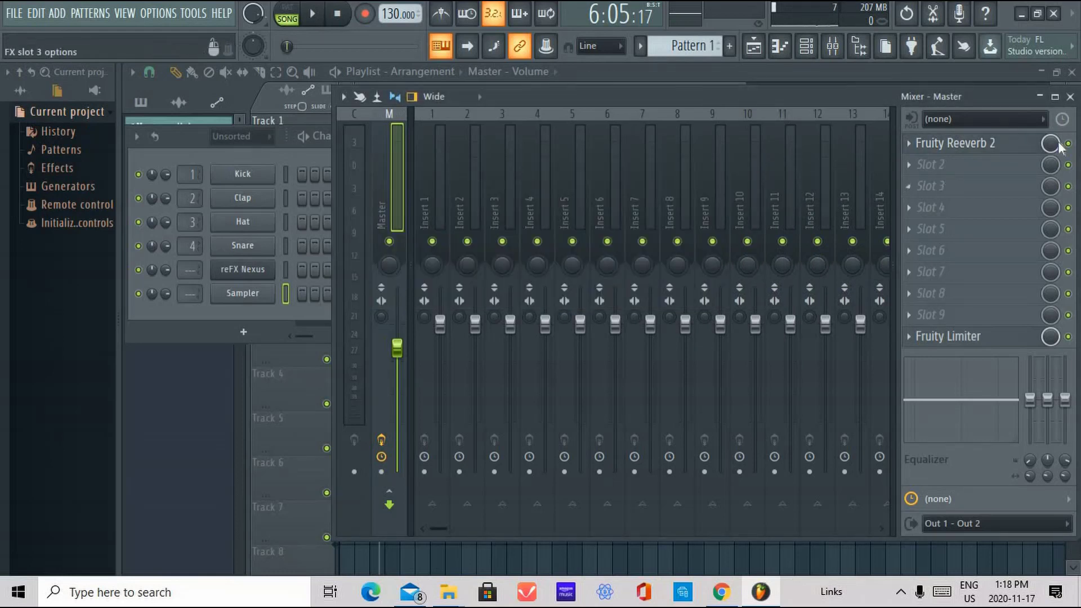
{"action": "left_click", "coordinate": [1071, 97]}
{"action": "left_click", "coordinate": [795, 82]}
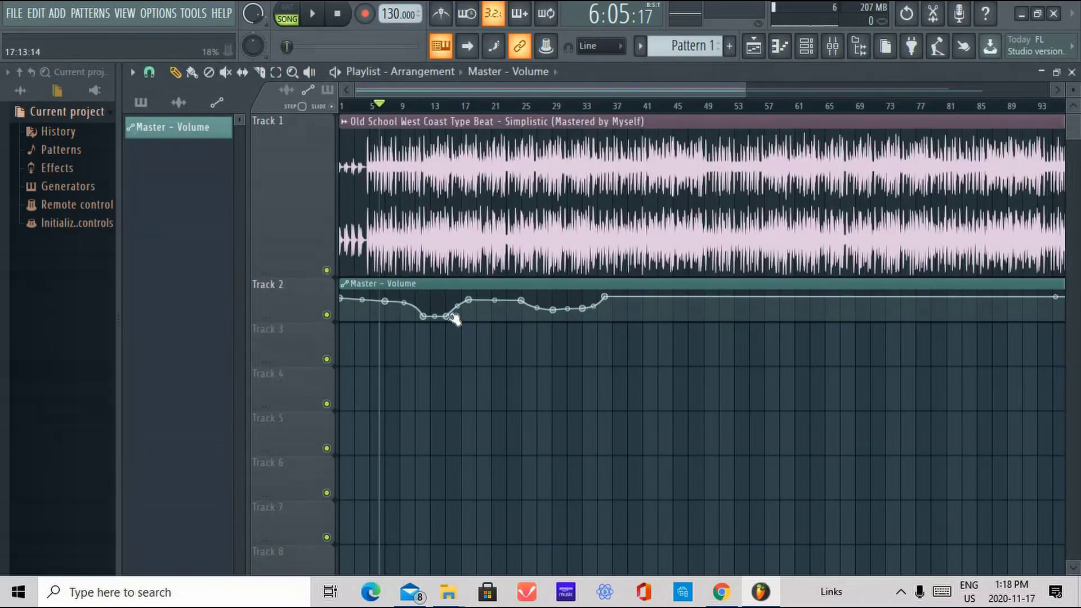
{"action": "left_click_drag", "start_coordinate": [457, 308], "coordinate": [457, 306]}
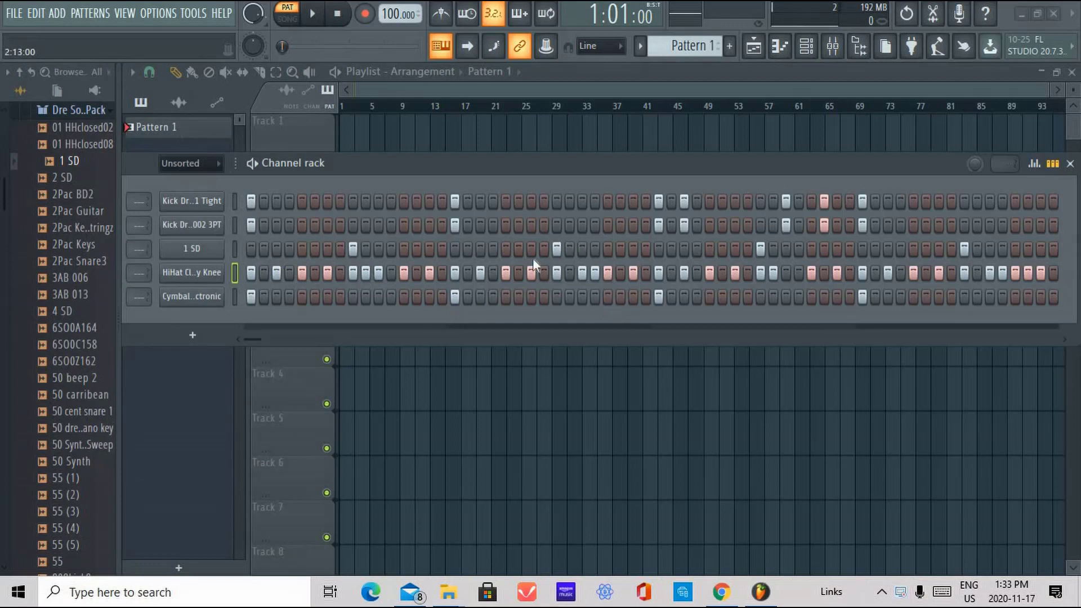
Play Pattern 1 to check its loudness and set the system's audio output volume to 48.
{"action": "left_click", "coordinate": [325, 15]}
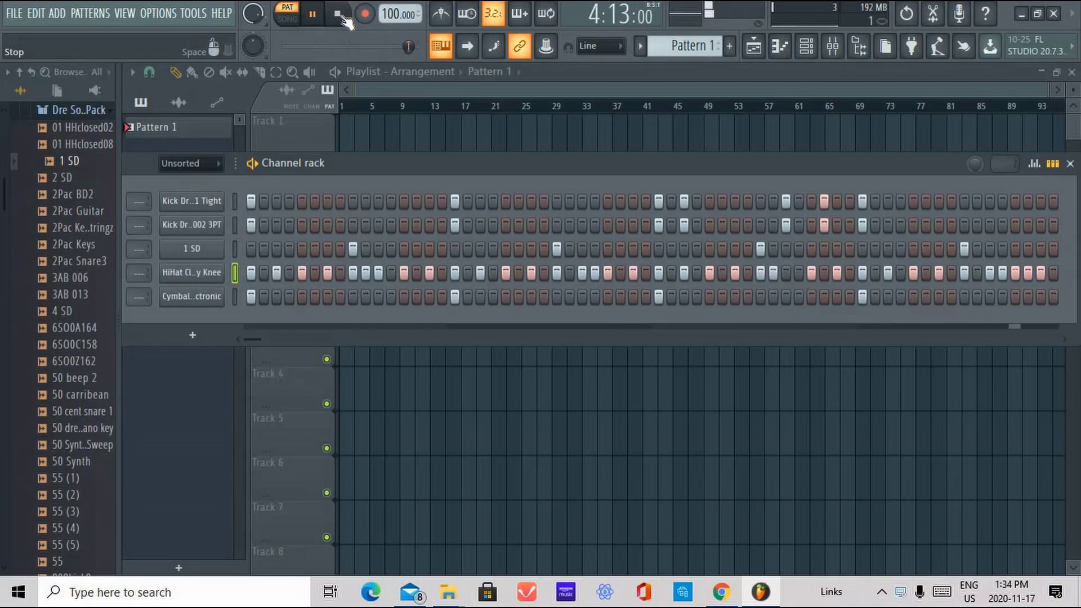
{"action": "left_click", "coordinate": [340, 15]}
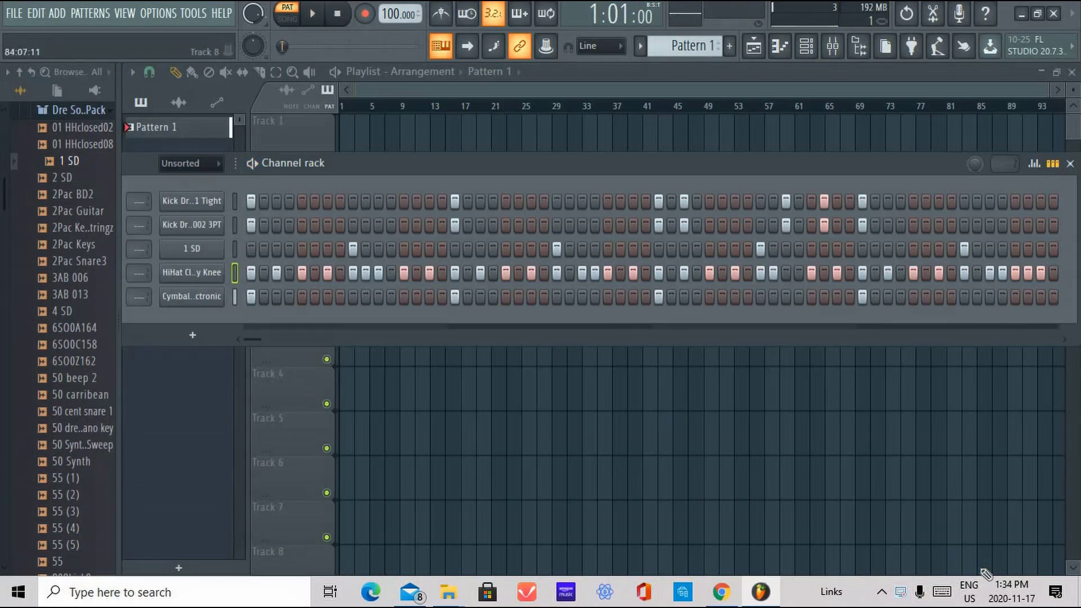
{"action": "left_click", "coordinate": [882, 594]}
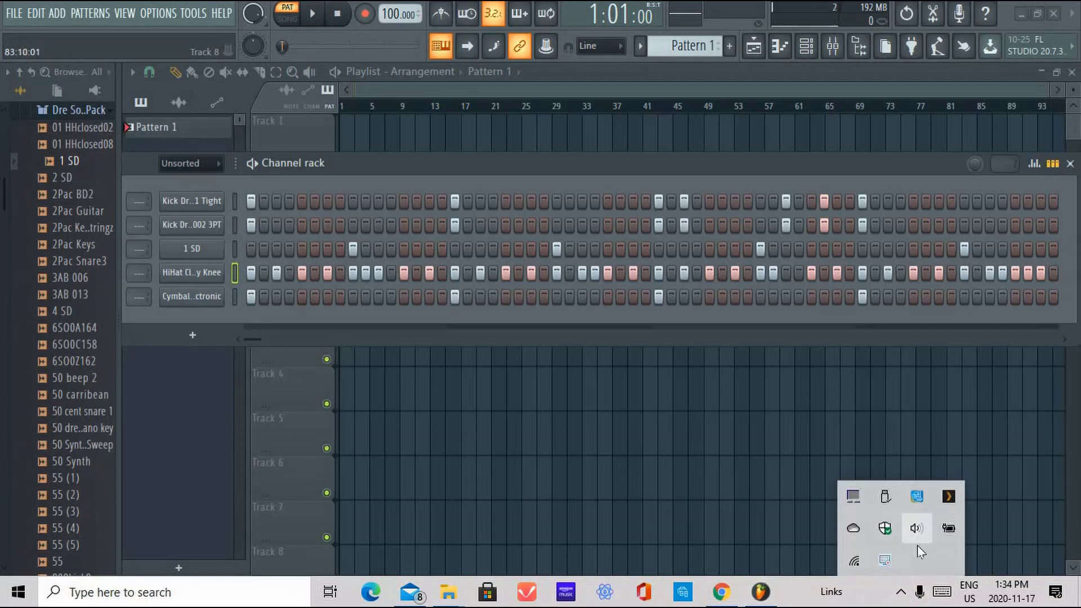
{"action": "left_click", "coordinate": [916, 532]}
{"action": "left_click", "coordinate": [929, 560]}
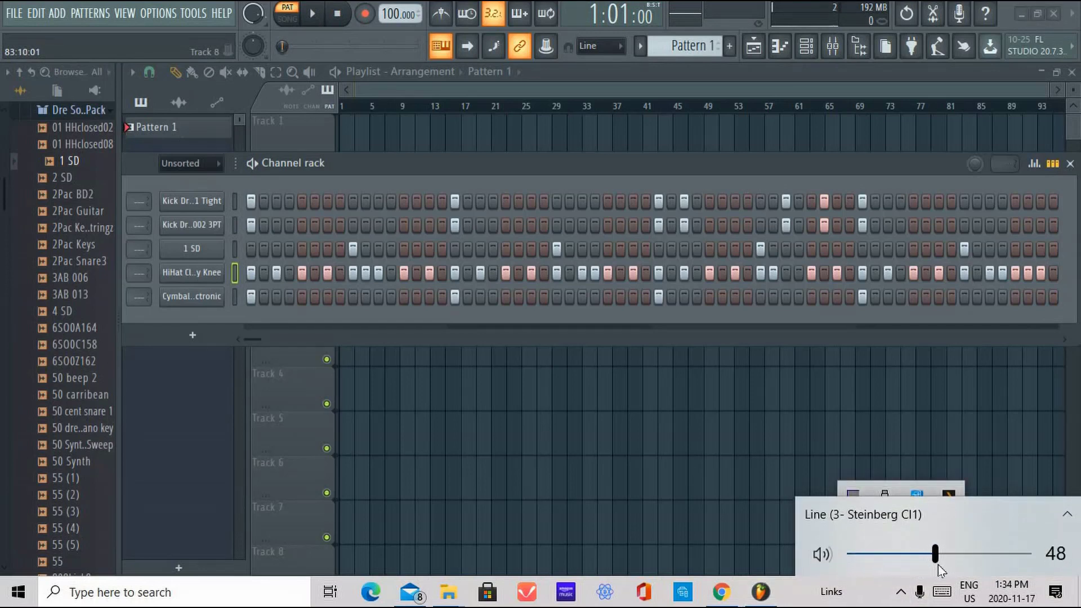
{"action": "left_click", "coordinate": [313, 13]}
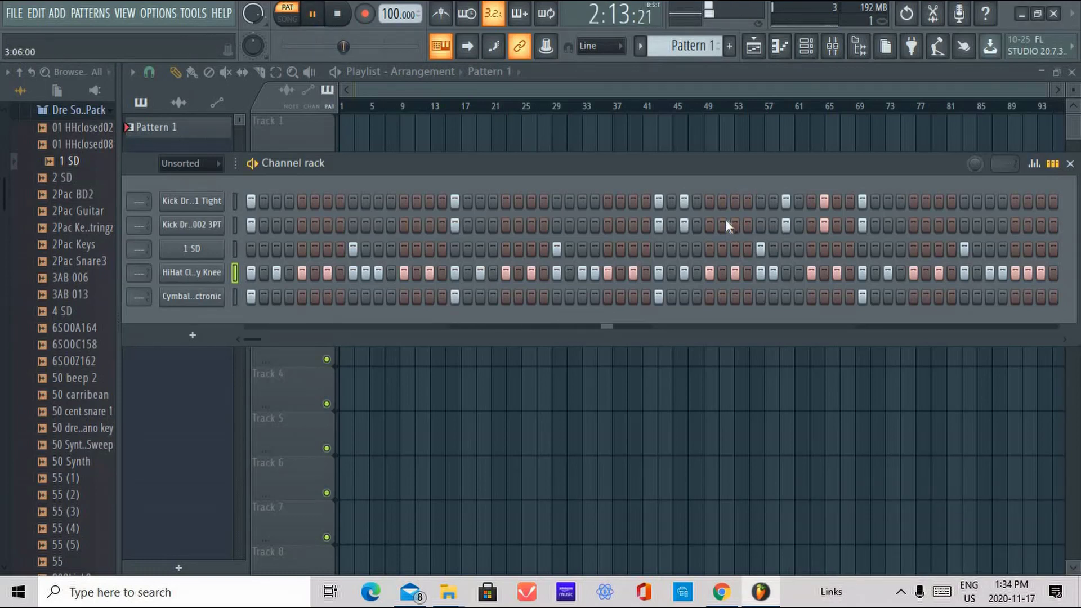
{"action": "left_click", "coordinate": [314, 16]}
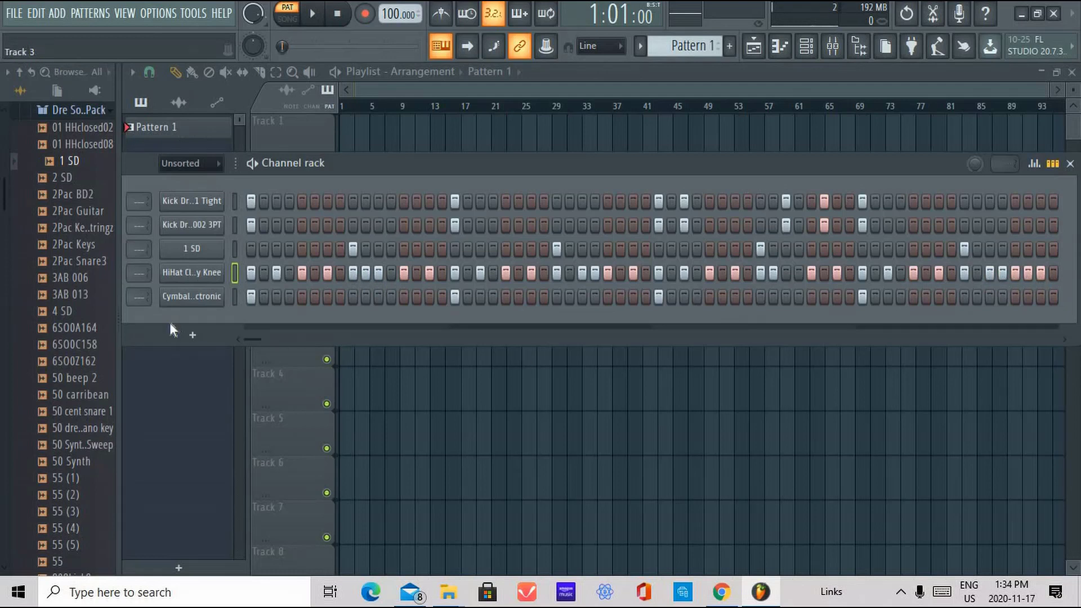
Open the HiHat Closed 005 Ashy Knee channel in the piano roll and set the snap to 1/3 step.
{"action": "right_click", "coordinate": [225, 264]}
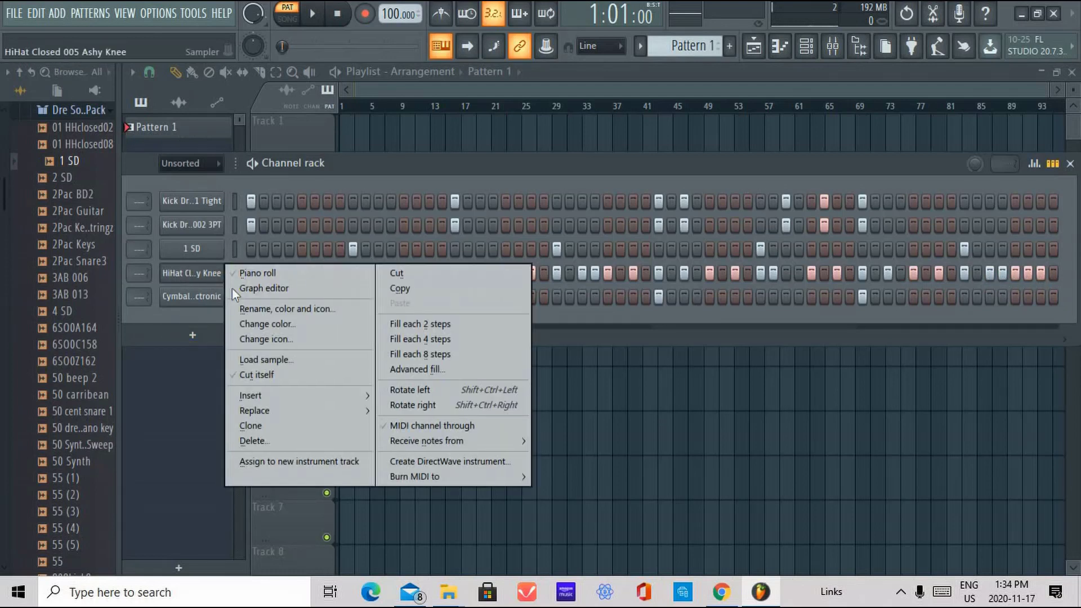
{"action": "left_click", "coordinate": [280, 274]}
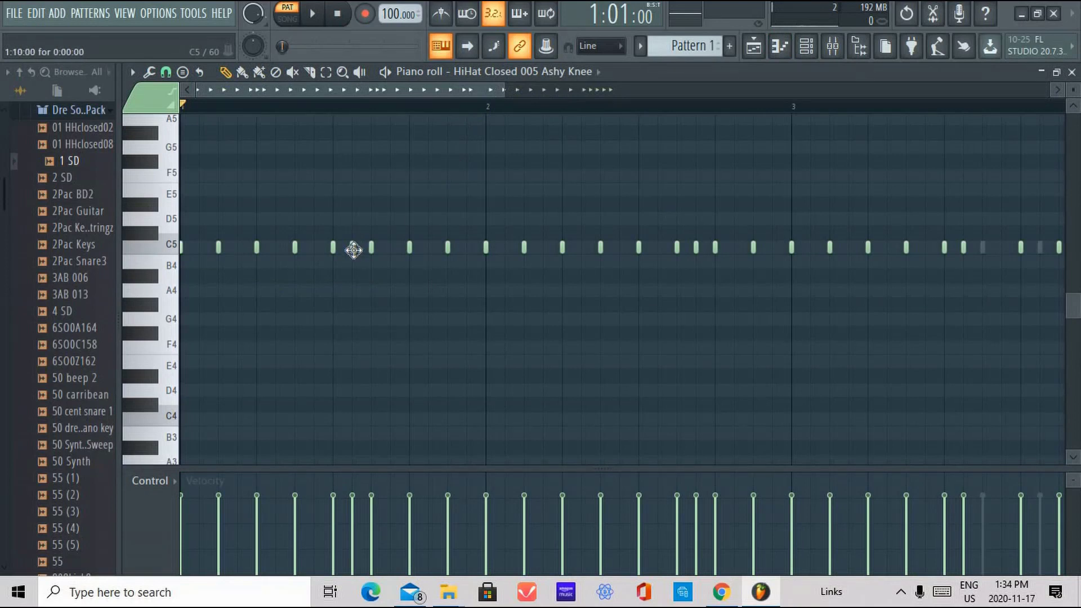
{"action": "left_click_drag", "start_coordinate": [350, 254], "coordinate": [355, 242]}
{"action": "left_click", "coordinate": [165, 72]}
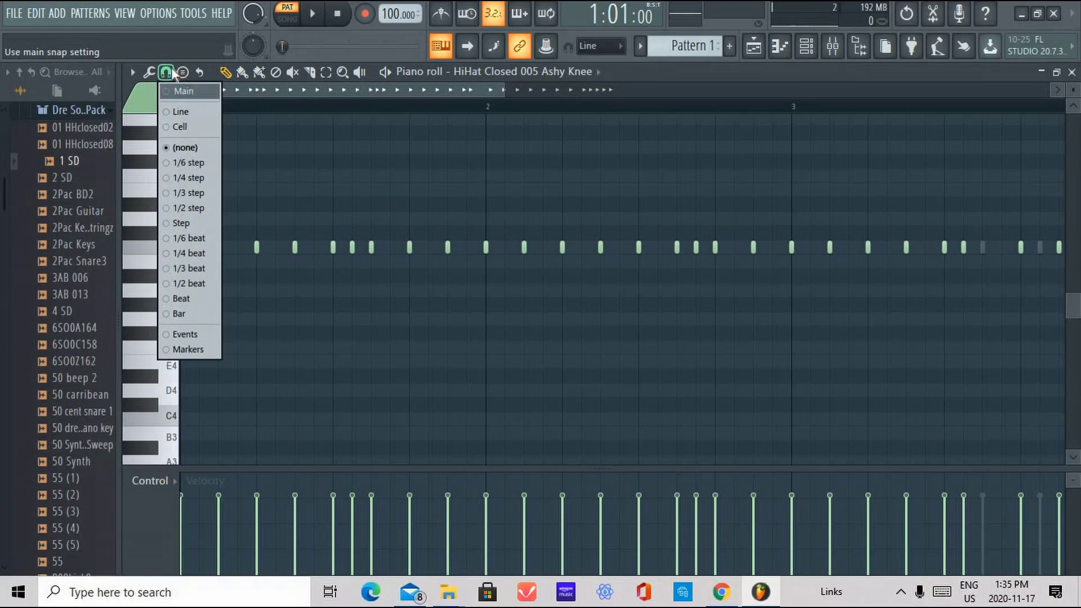
{"action": "left_click", "coordinate": [172, 73]}
{"action": "left_click", "coordinate": [170, 76]}
{"action": "left_click", "coordinate": [200, 193]}
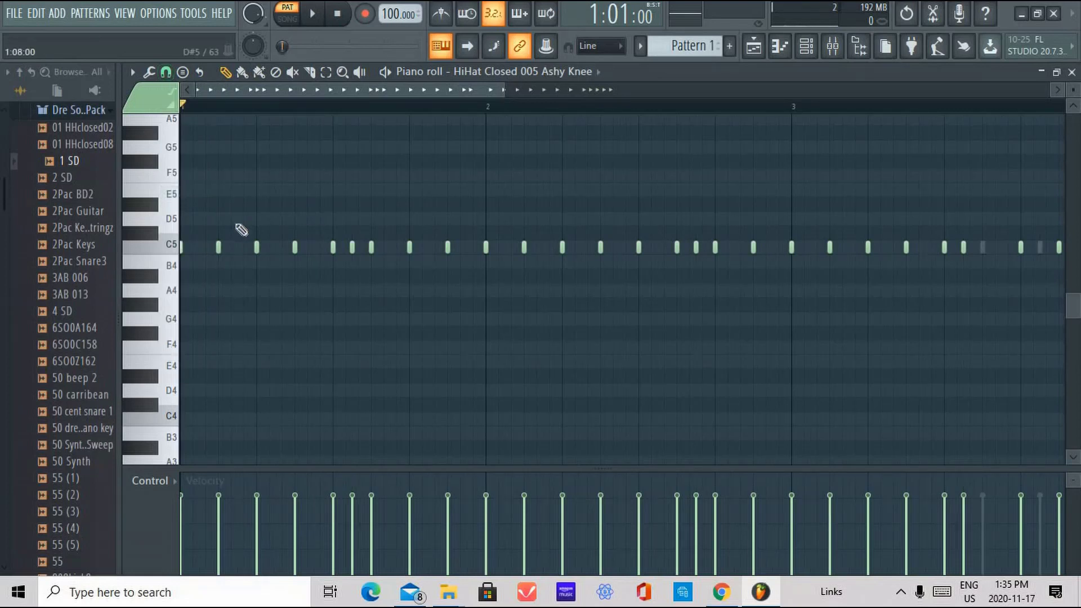
Add C5 notes at every 1/3 step from step 5 to step 7 of bar 1, making a seven-note hi-hat roll.
{"action": "scroll", "coordinate": [269, 113], "scroll_direction": "up", "scroll_amount": 3}
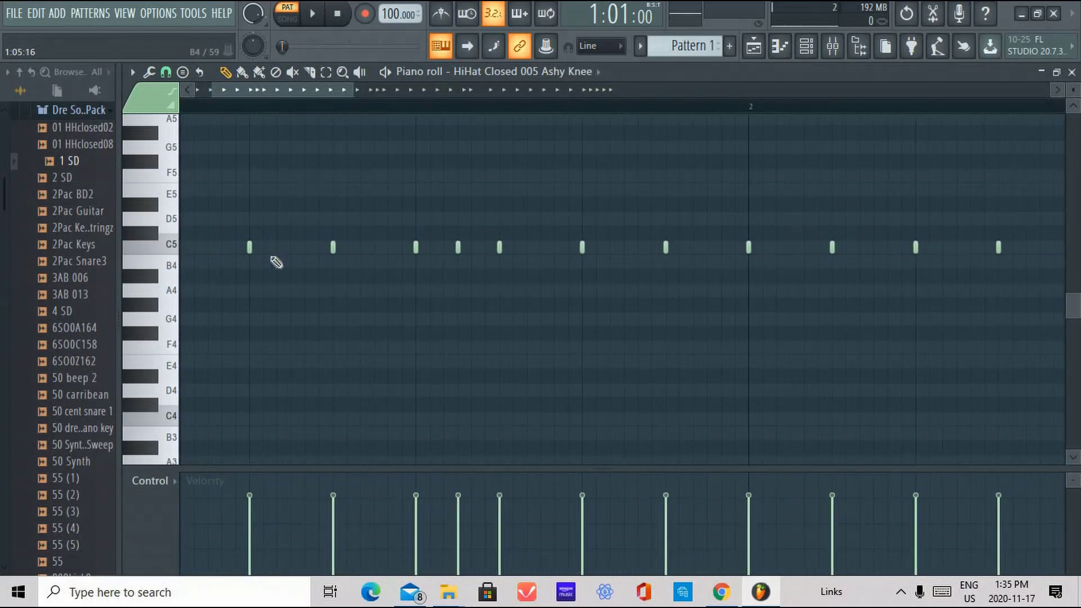
{"action": "left_click", "coordinate": [276, 247]}
{"action": "left_click", "coordinate": [291, 247]}
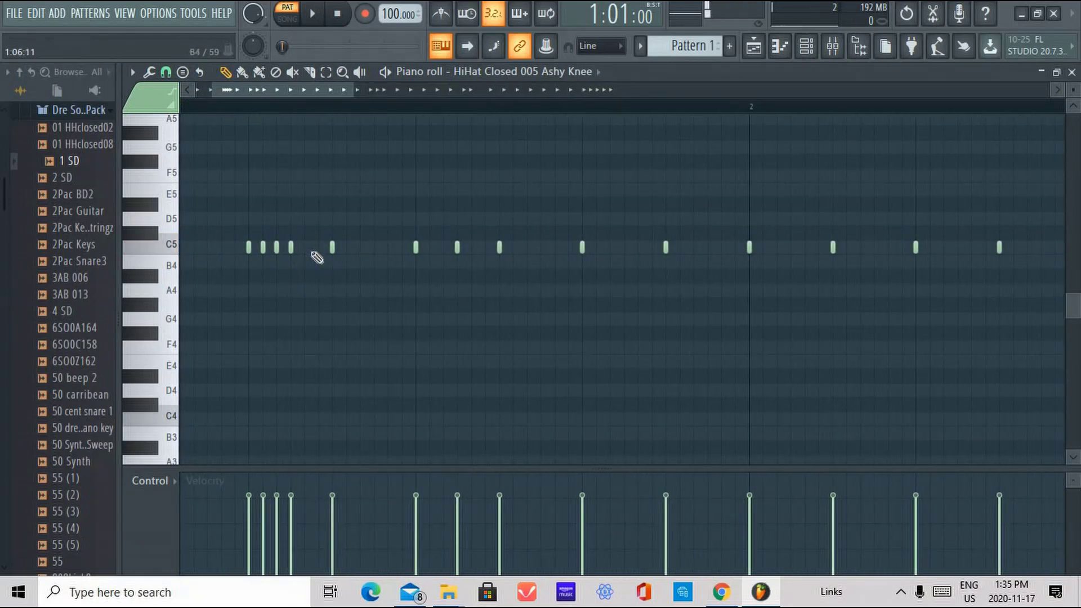
{"action": "left_click", "coordinate": [305, 247]}
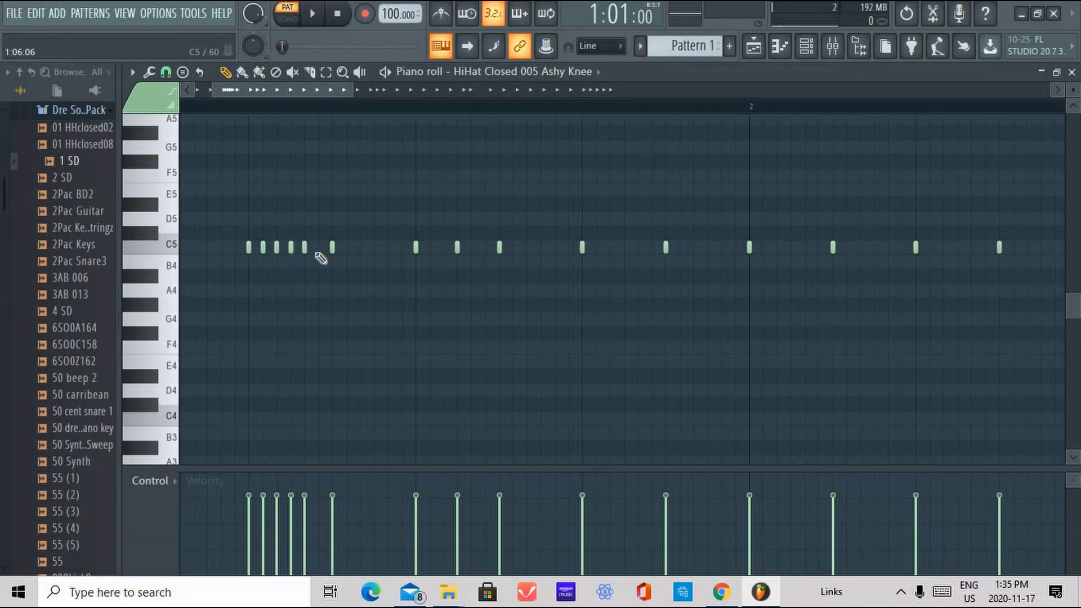
{"action": "left_click", "coordinate": [318, 247]}
{"action": "left_click", "coordinate": [347, 247]}
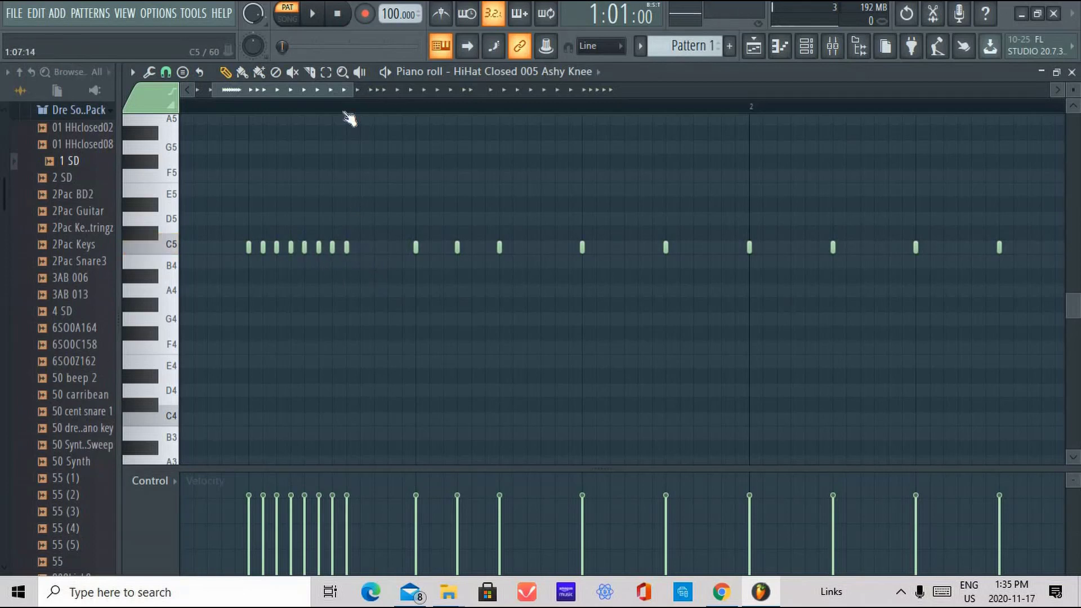
{"action": "right_click", "coordinate": [347, 245]}
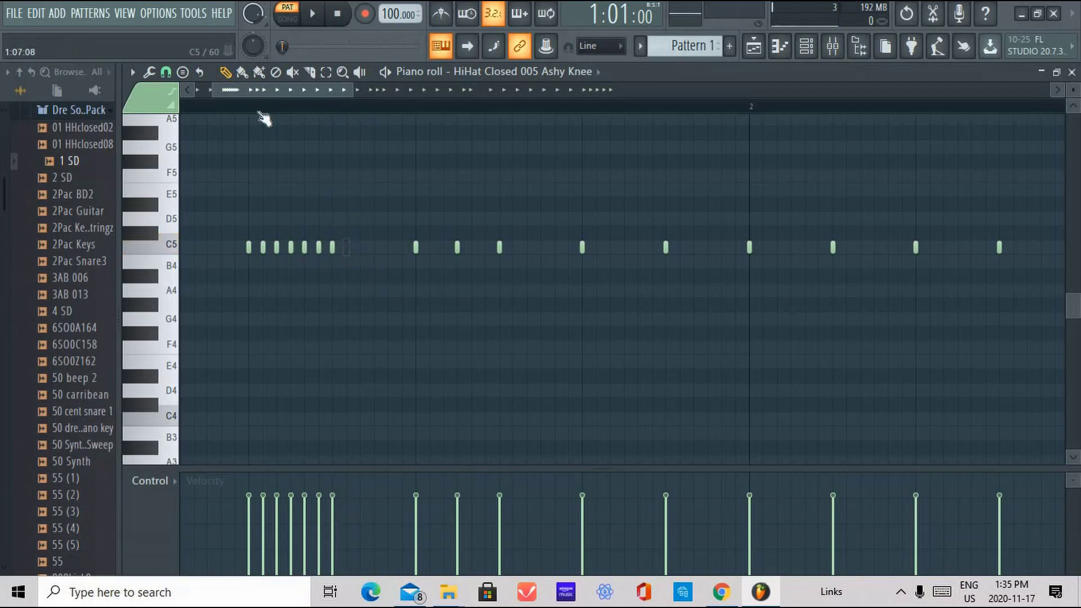
Play the seven-note hi-hat roll from just before its first note, then pause.
{"action": "left_click", "coordinate": [222, 105]}
{"action": "left_click", "coordinate": [312, 14]}
{"action": "left_click", "coordinate": [313, 14]}
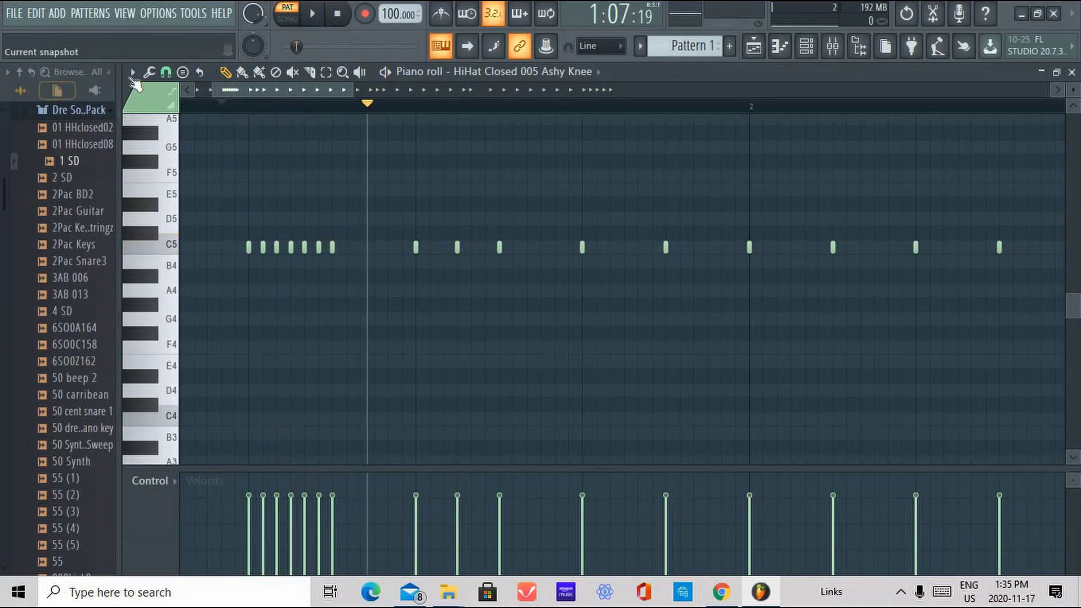
Set the snap to 1/6 step and fill the gaps between the seven roll notes with six extra C5 notes.
{"action": "left_click", "coordinate": [166, 72]}
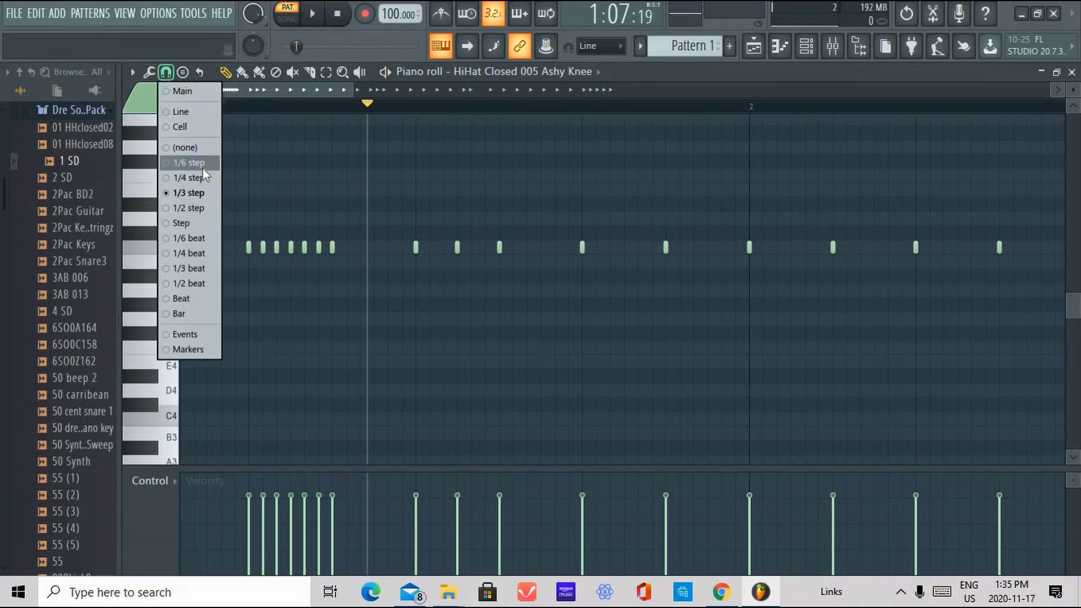
{"action": "left_click", "coordinate": [188, 178]}
{"action": "scroll", "coordinate": [261, 99], "scroll_direction": "up", "scroll_amount": 1}
{"action": "scroll", "coordinate": [262, 113], "scroll_direction": "up", "scroll_amount": 3}
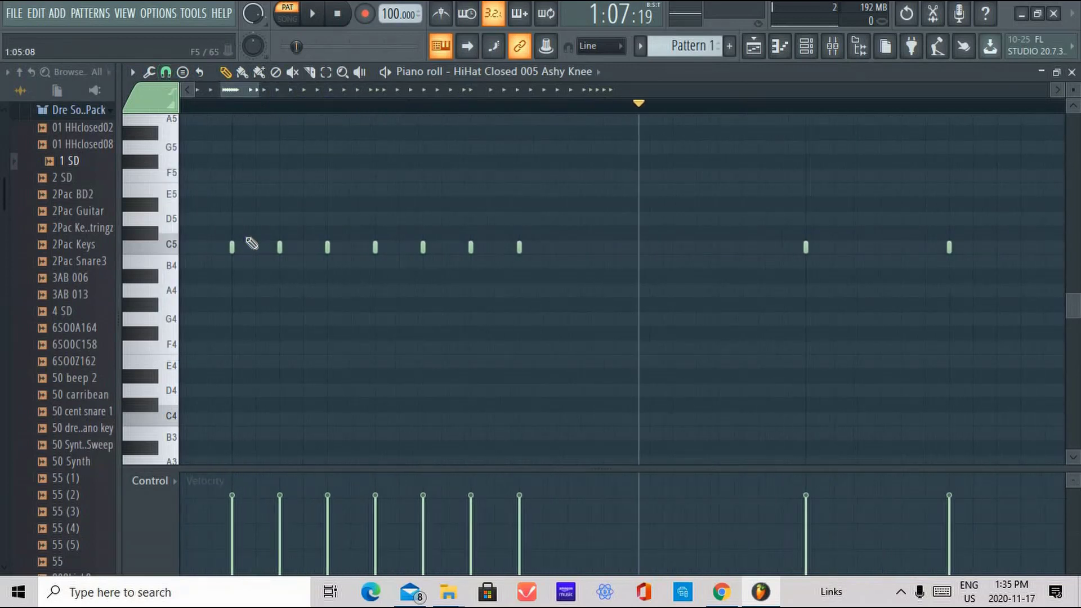
{"action": "left_click", "coordinate": [257, 247]}
{"action": "left_click", "coordinate": [307, 248]}
{"action": "left_click", "coordinate": [358, 248]}
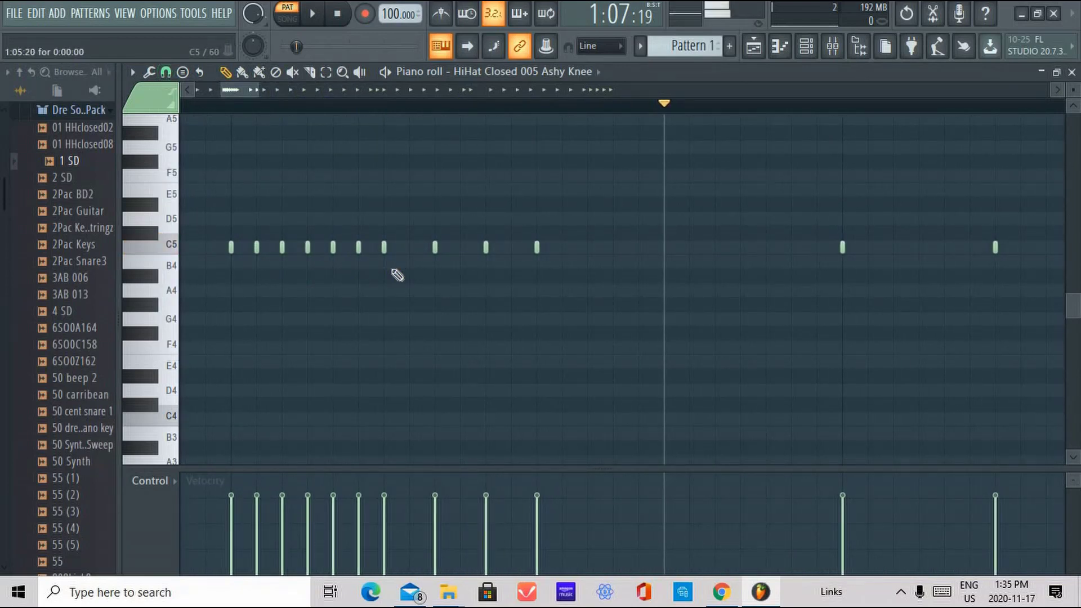
{"action": "left_click", "coordinate": [409, 248]}
{"action": "left_click", "coordinate": [460, 248]}
{"action": "left_click", "coordinate": [511, 248]}
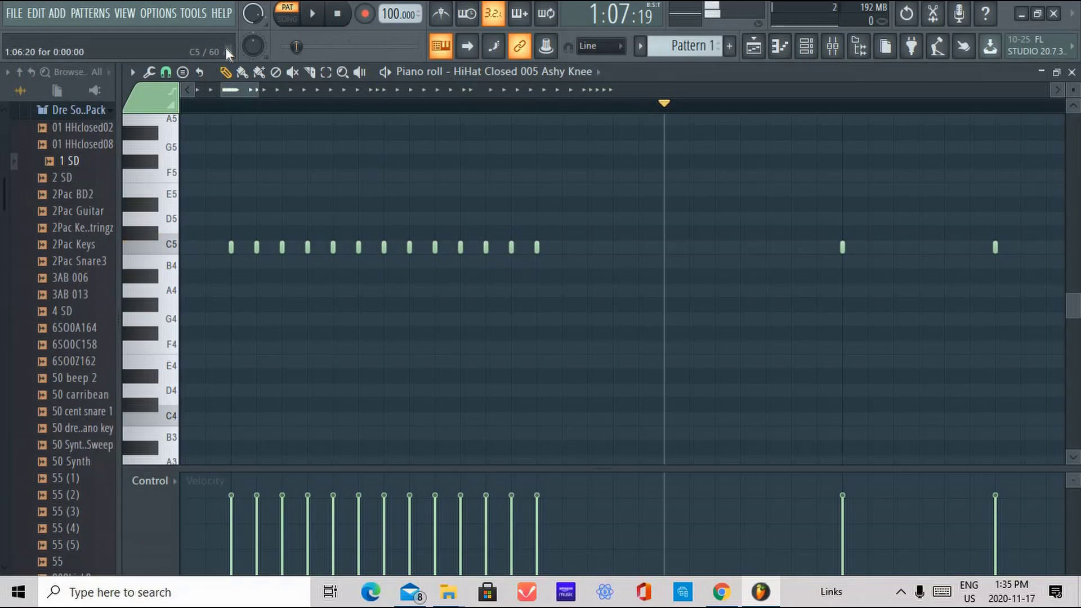
Play the denser 1/6-step hi-hat roll from just before its start, then pause.
{"action": "left_click", "coordinate": [207, 103]}
{"action": "left_click", "coordinate": [313, 13]}
{"action": "left_click", "coordinate": [314, 15]}
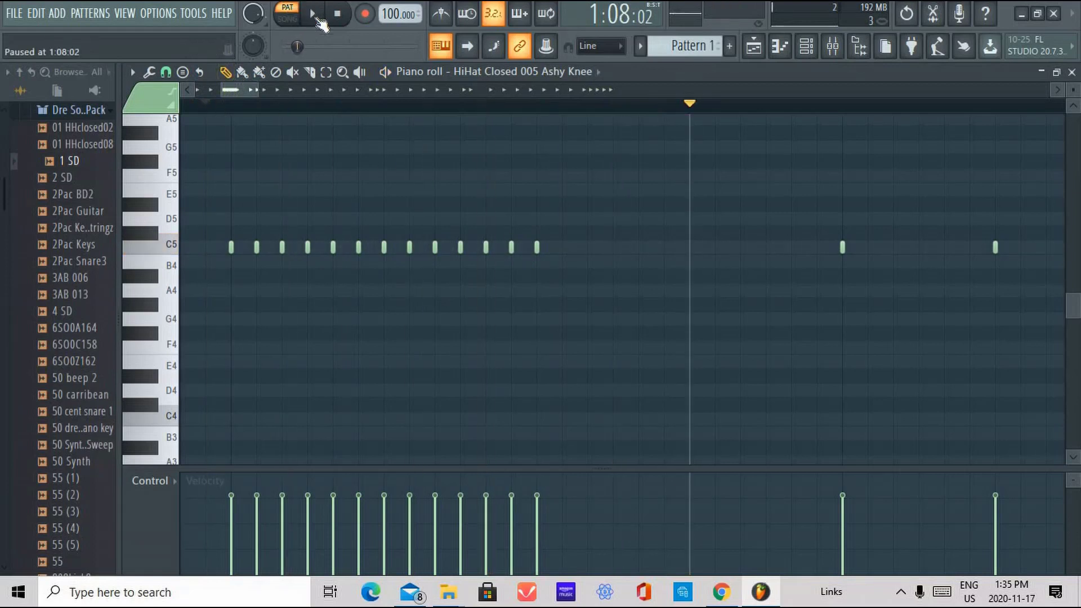
Delete the six in-between C5 notes so the roll is back to 1/3-step spacing.
{"action": "right_click", "coordinate": [258, 249]}
{"action": "right_click", "coordinate": [309, 249]}
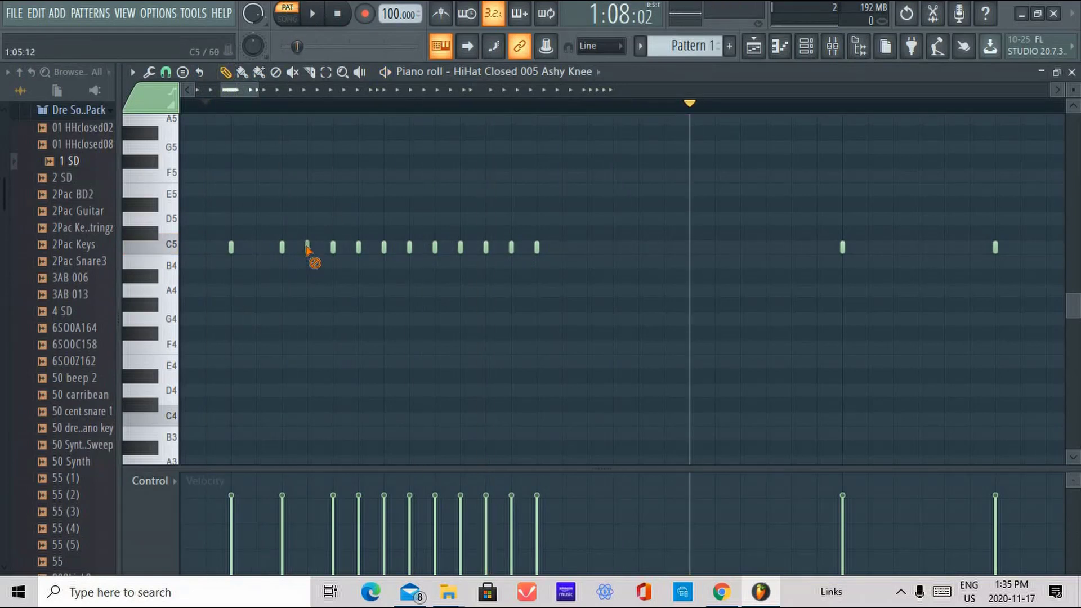
{"action": "right_click", "coordinate": [359, 248]}
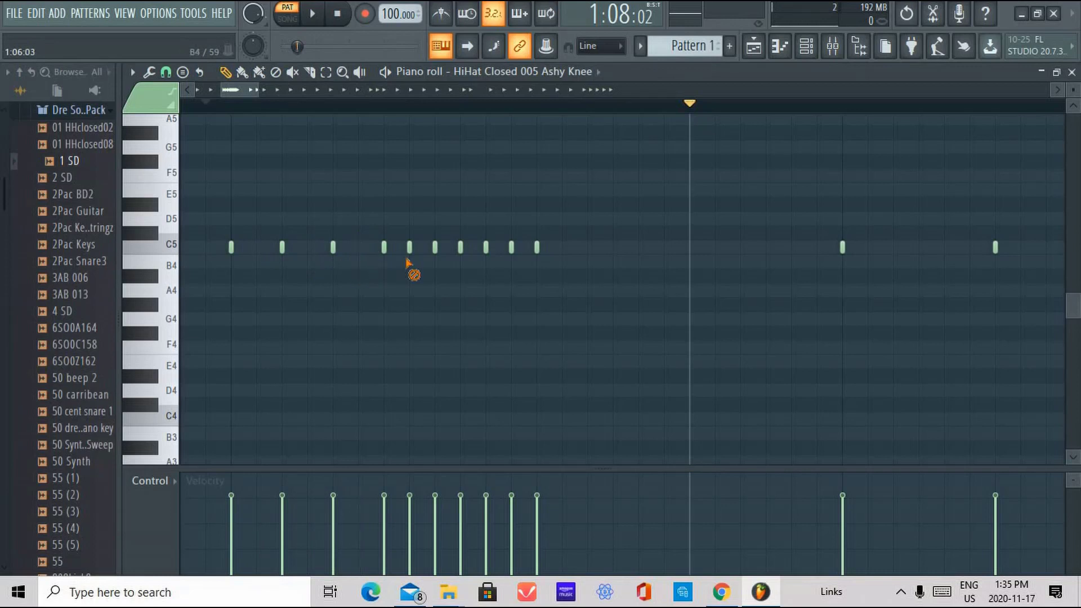
{"action": "right_click", "coordinate": [410, 248]}
{"action": "right_click", "coordinate": [461, 247]}
{"action": "right_click", "coordinate": [511, 249]}
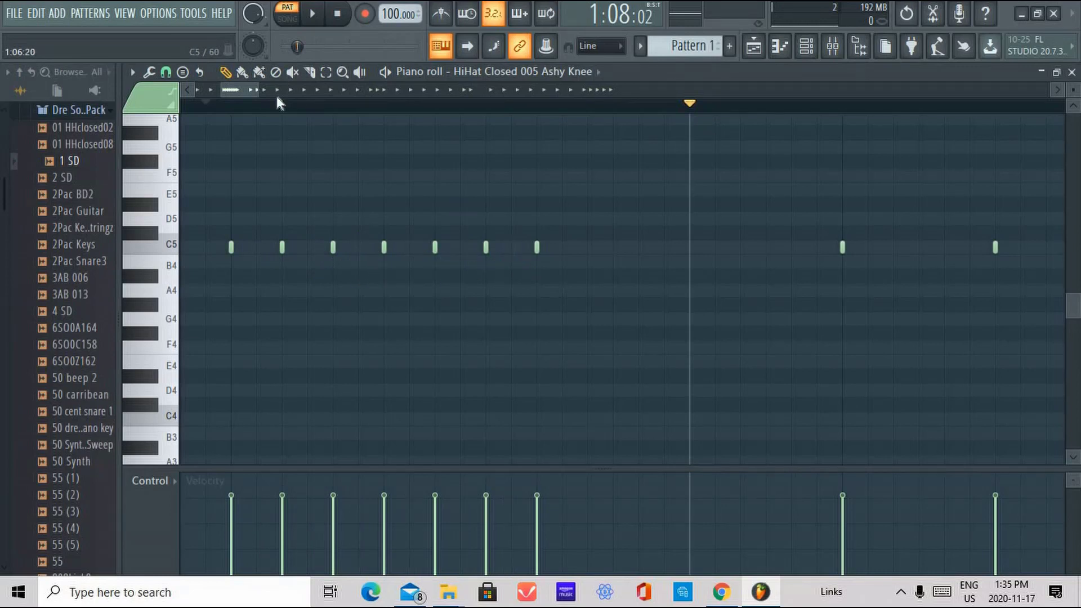
Shape the roll's velocities into a rising ramp up to its last note and play the roll from step 5.
{"action": "left_click", "coordinate": [199, 72]}
{"action": "left_click", "coordinate": [231, 104]}
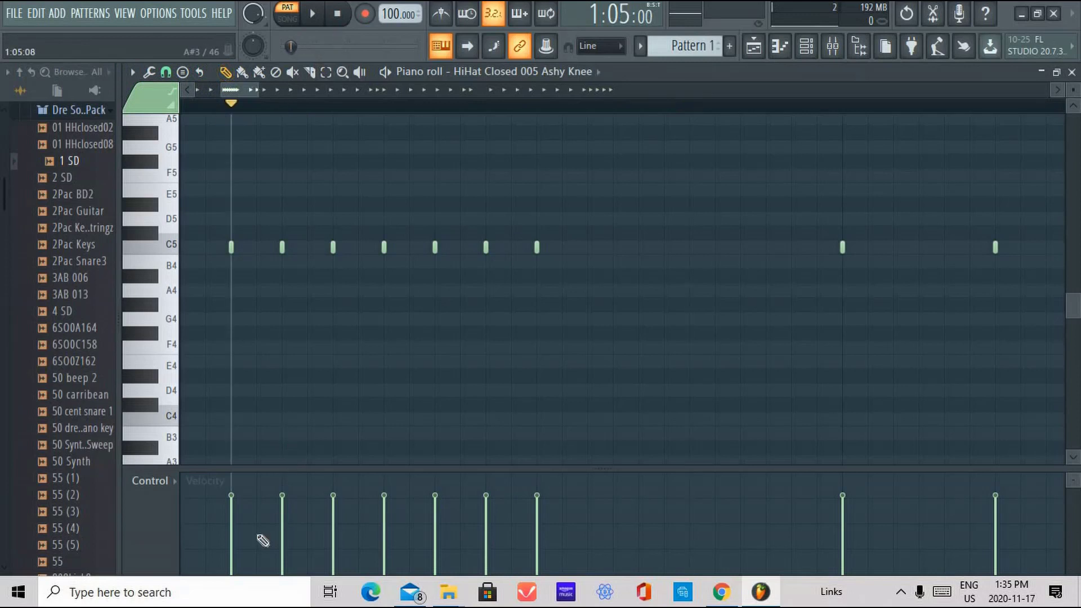
{"action": "left_click_drag", "start_coordinate": [248, 555], "coordinate": [485, 513]}
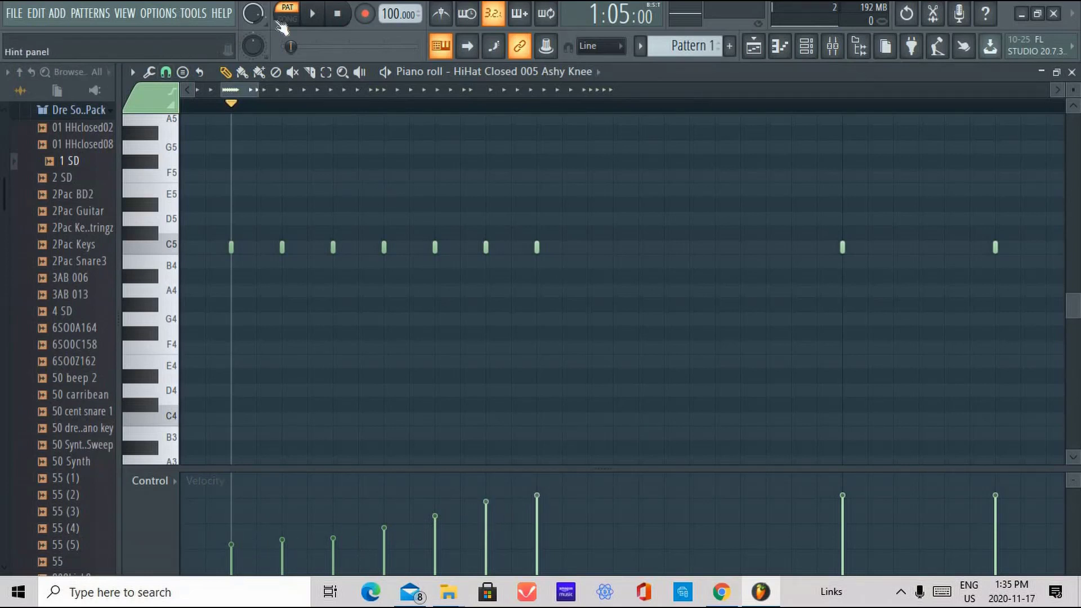
{"action": "left_click", "coordinate": [312, 14]}
{"action": "left_click", "coordinate": [312, 15]}
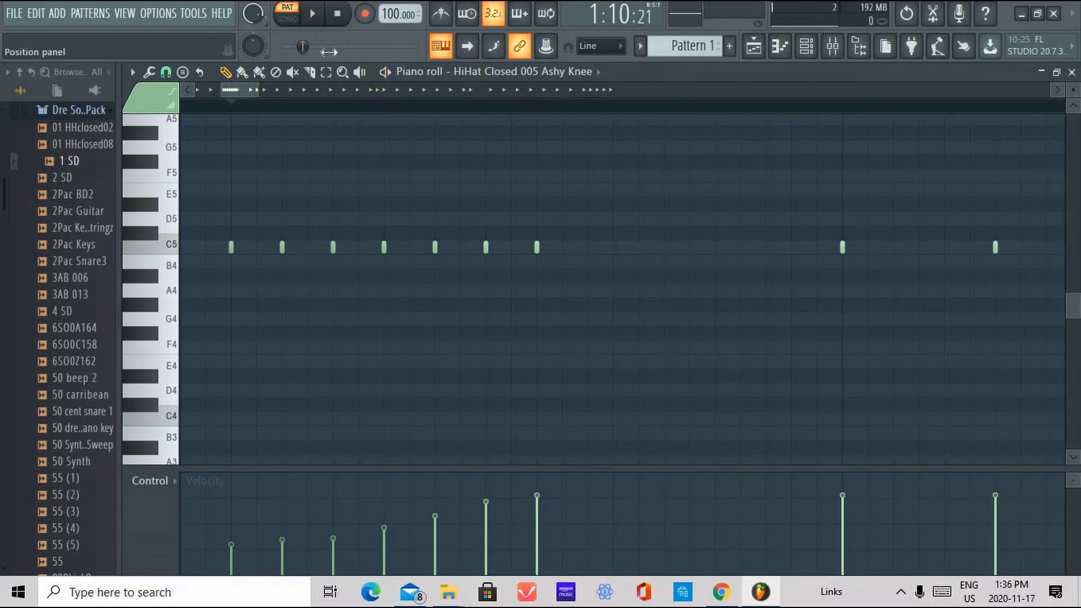
Play the hi-hat pattern from the beginning of bar 1 to hear the roll in context, then stop.
{"action": "scroll", "coordinate": [369, 110], "scroll_direction": "down", "scroll_amount": 1}
{"action": "scroll", "coordinate": [370, 112], "scroll_direction": "down", "scroll_amount": 2}
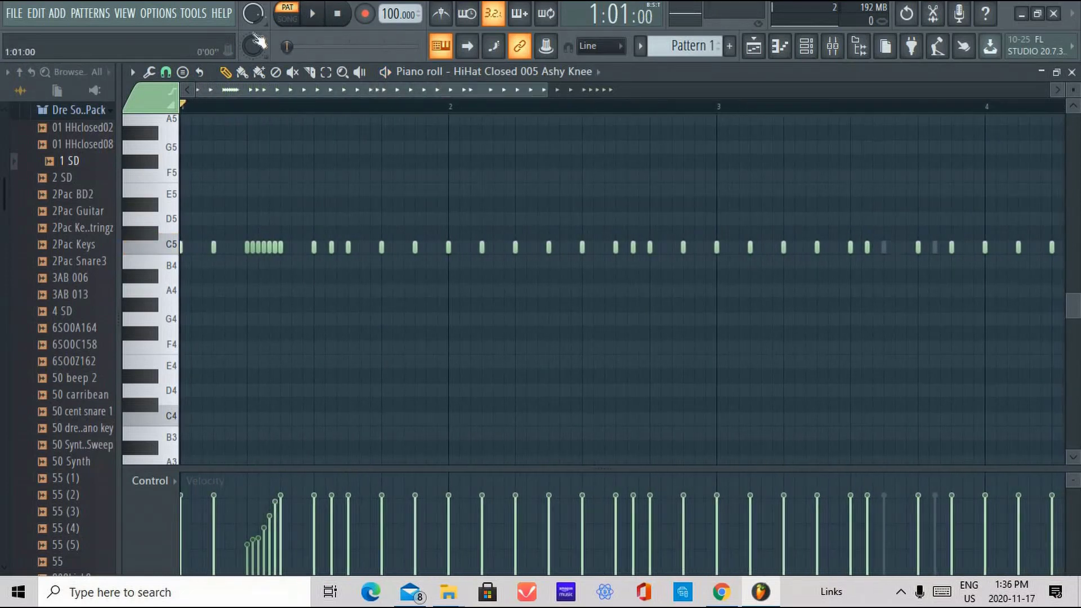
{"action": "left_click", "coordinate": [314, 15]}
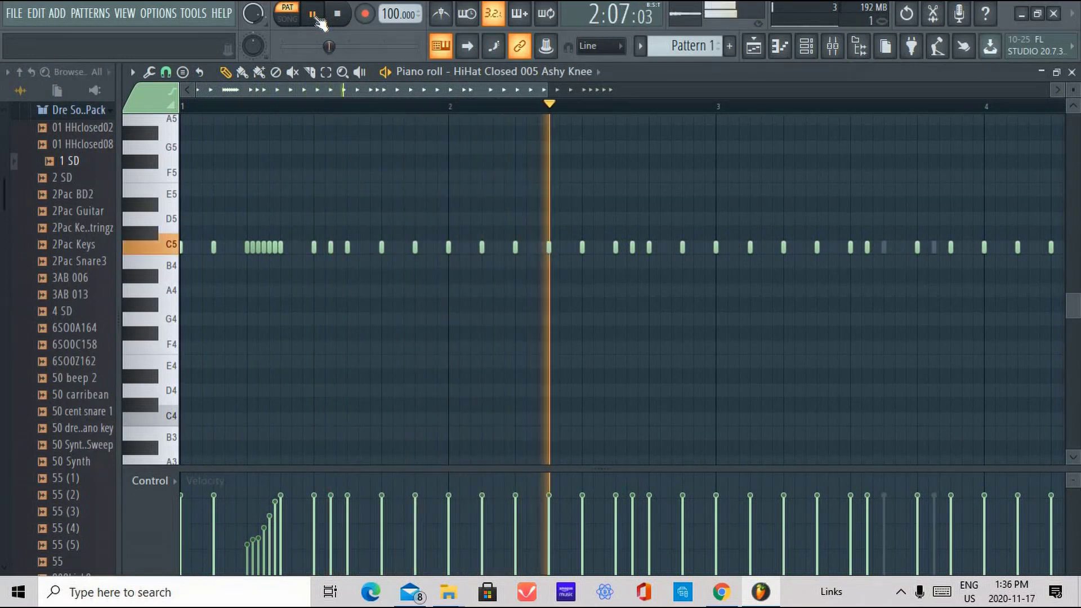
{"action": "left_click", "coordinate": [337, 16]}
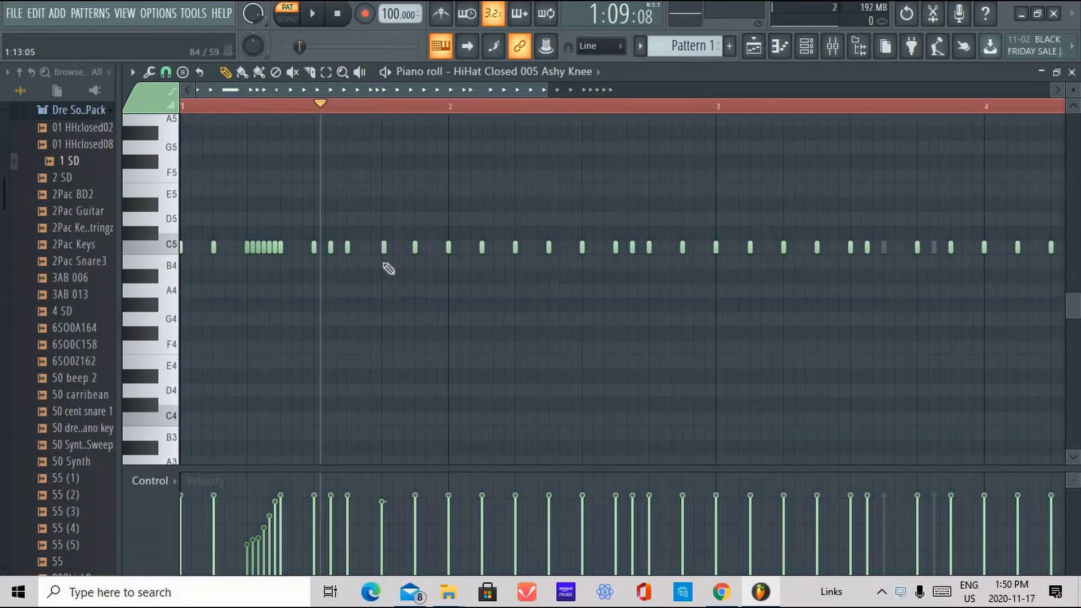
Lengthen the C5 note at step 13 of bar 1 to about two steps and set the snap to 1/3 step.
{"action": "left_click", "coordinate": [383, 248]}
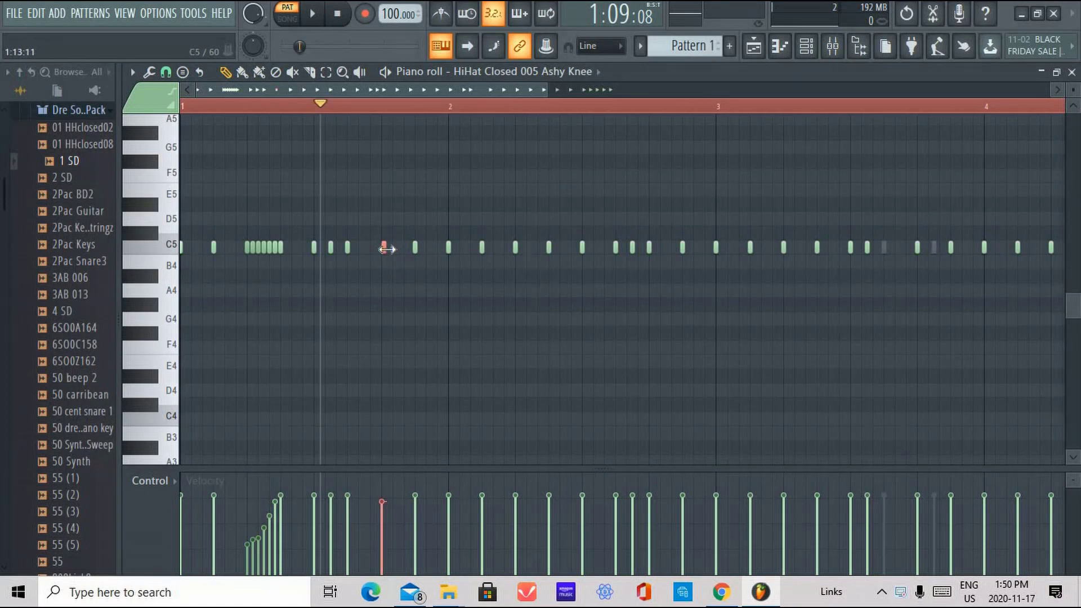
{"action": "left_click_drag", "start_coordinate": [386, 249], "coordinate": [419, 264]}
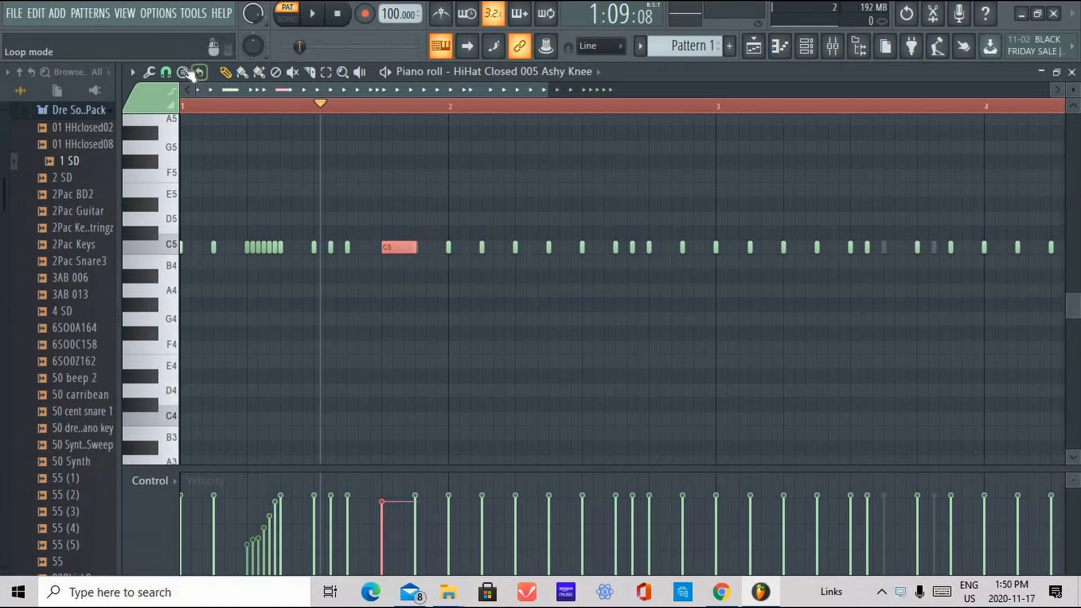
{"action": "left_click", "coordinate": [165, 73]}
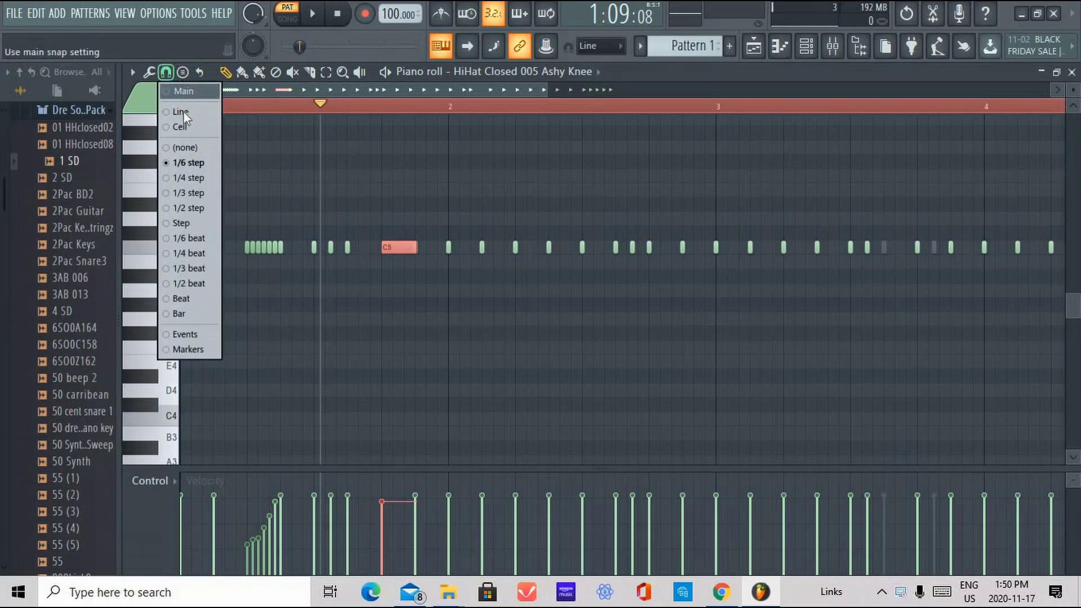
{"action": "left_click", "coordinate": [193, 207]}
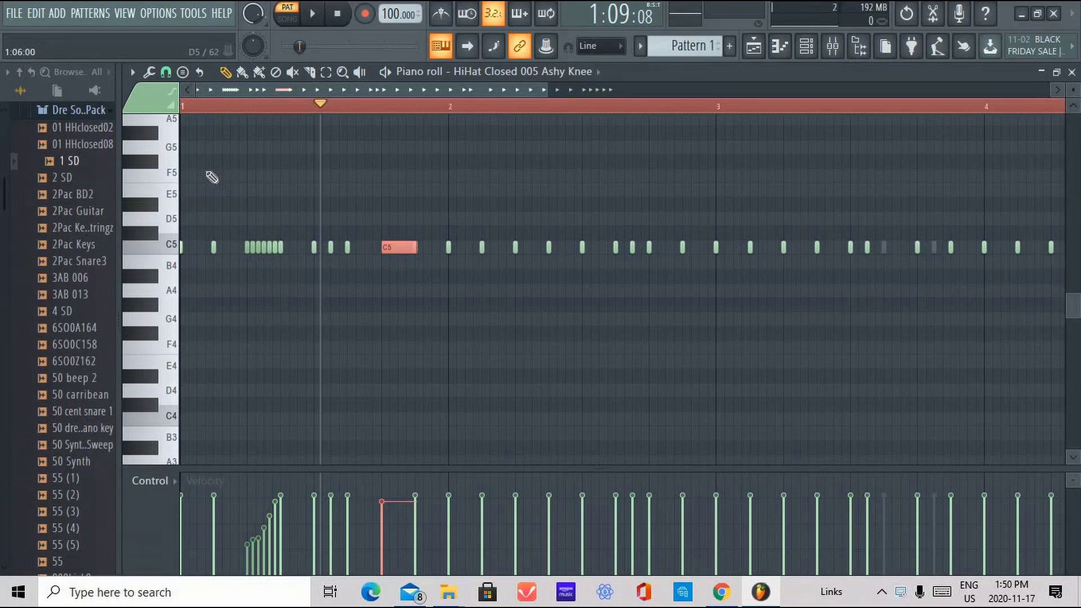
{"action": "left_click", "coordinate": [165, 72]}
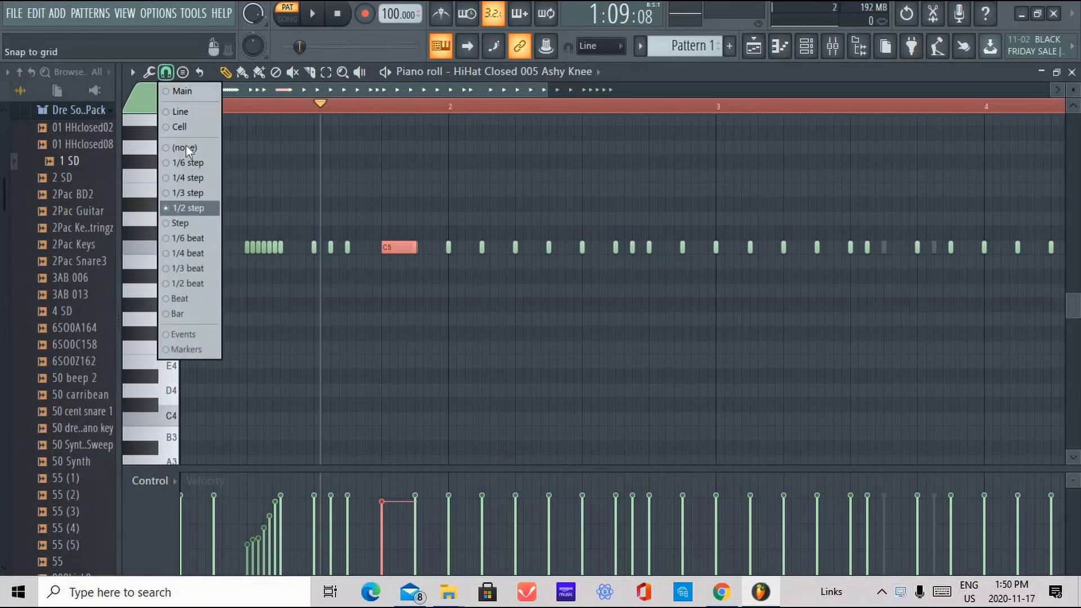
{"action": "left_click", "coordinate": [199, 190]}
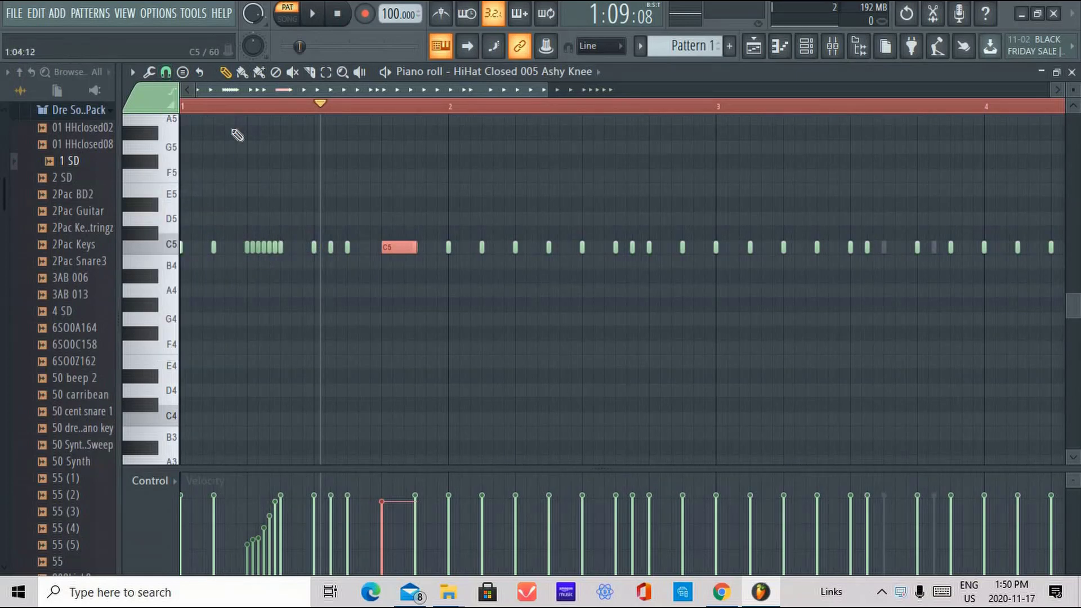
Chop the lengthened C5 note in bar 1 into short hits at the 1/3-step snap.
{"action": "scroll", "coordinate": [268, 116], "scroll_direction": "up", "scroll_amount": 5}
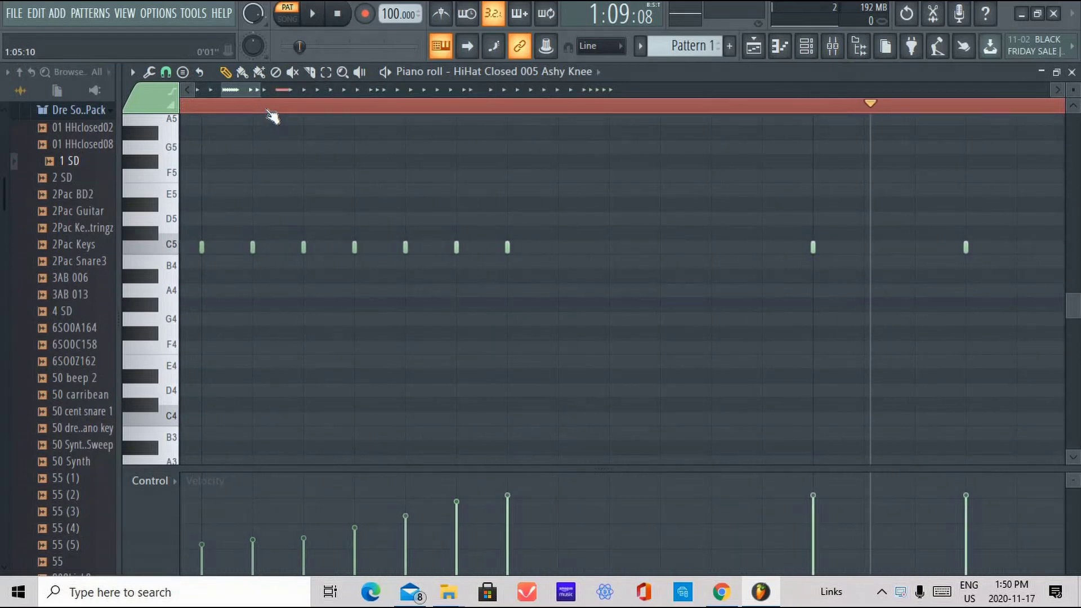
{"action": "scroll", "coordinate": [272, 114], "scroll_direction": "down", "scroll_amount": 5}
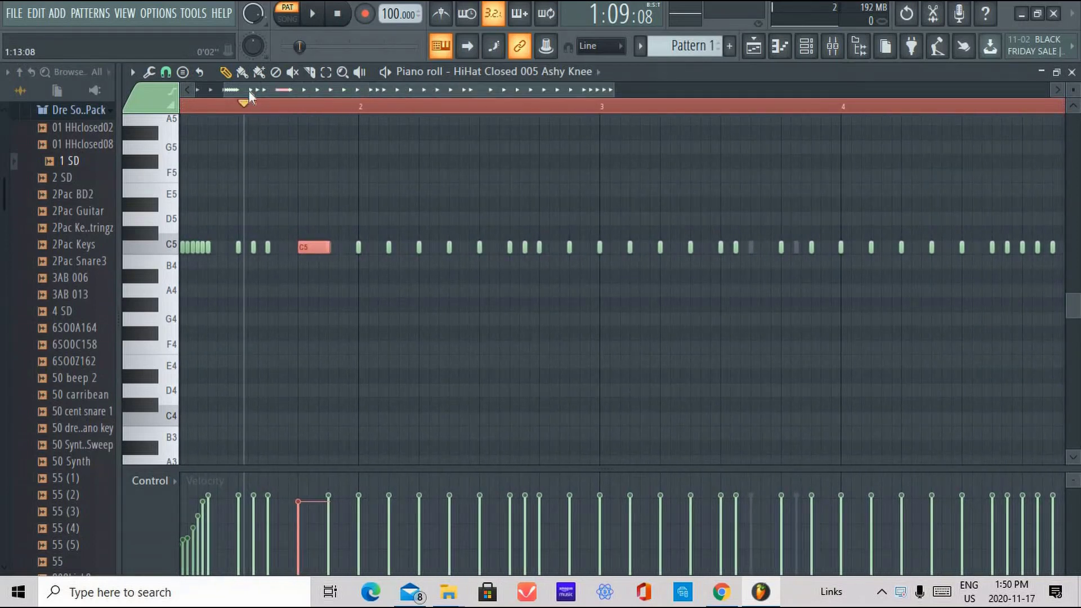
{"action": "left_click_drag", "start_coordinate": [248, 90], "coordinate": [232, 90]}
{"action": "left_click", "coordinate": [167, 72]}
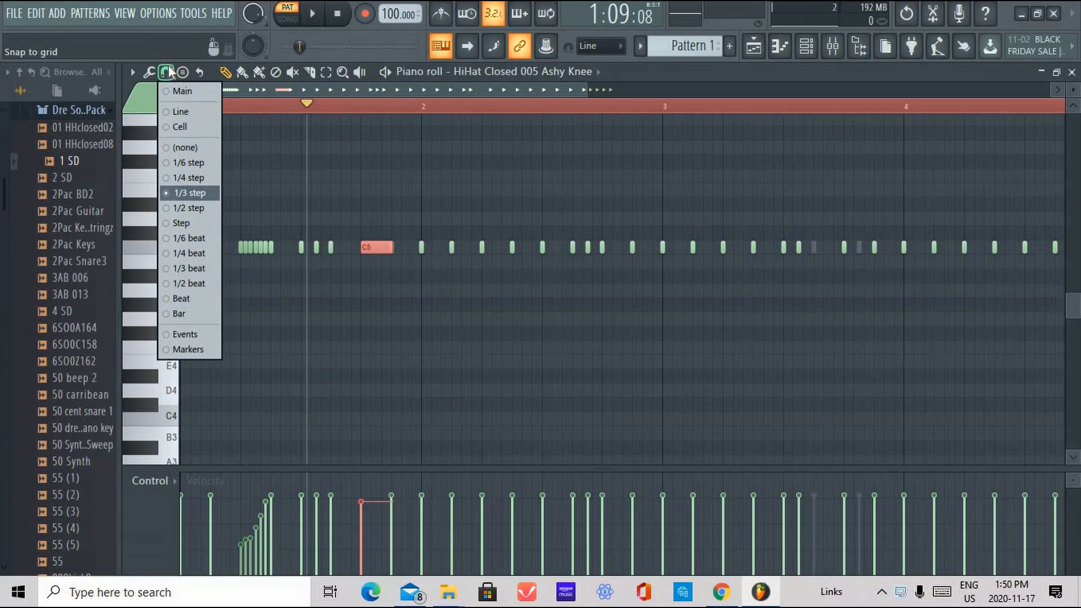
{"action": "left_click", "coordinate": [177, 73]}
{"action": "left_click", "coordinate": [169, 72]}
{"action": "left_click", "coordinate": [190, 198]}
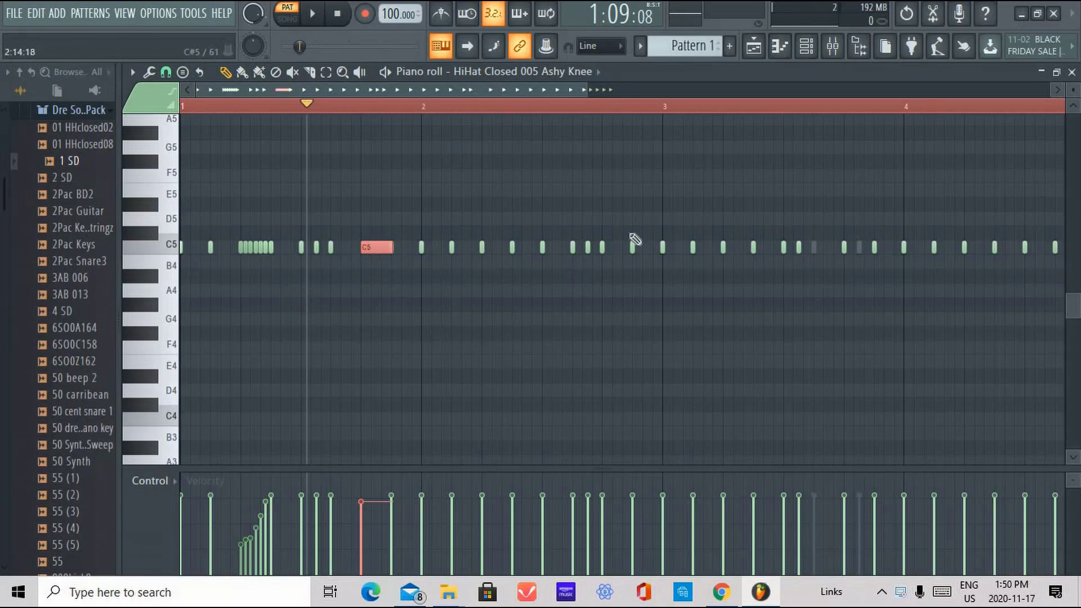
{"action": "key", "text": "ctrl+u"}
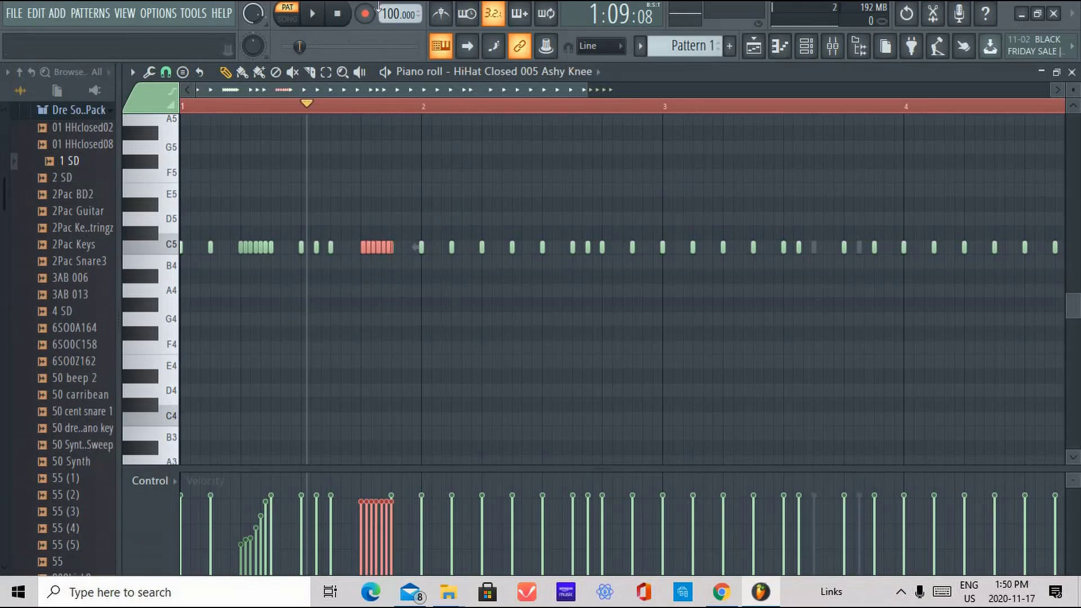
Play the 1/3-step hi-hat roll, pause, and undo its chop to restore the long C5 note.
{"action": "left_click", "coordinate": [314, 15]}
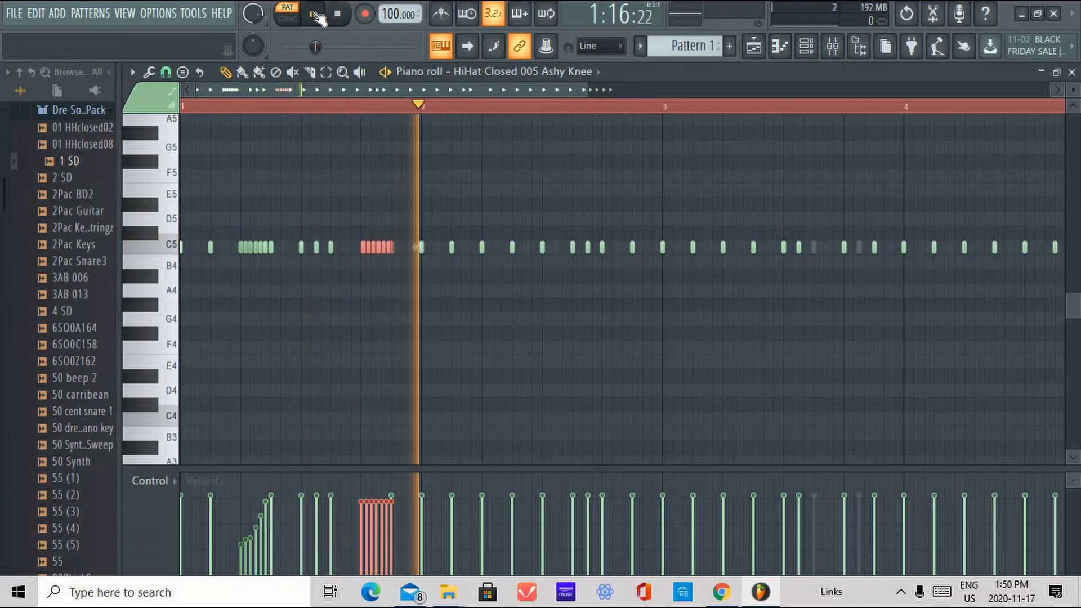
{"action": "left_click", "coordinate": [317, 15]}
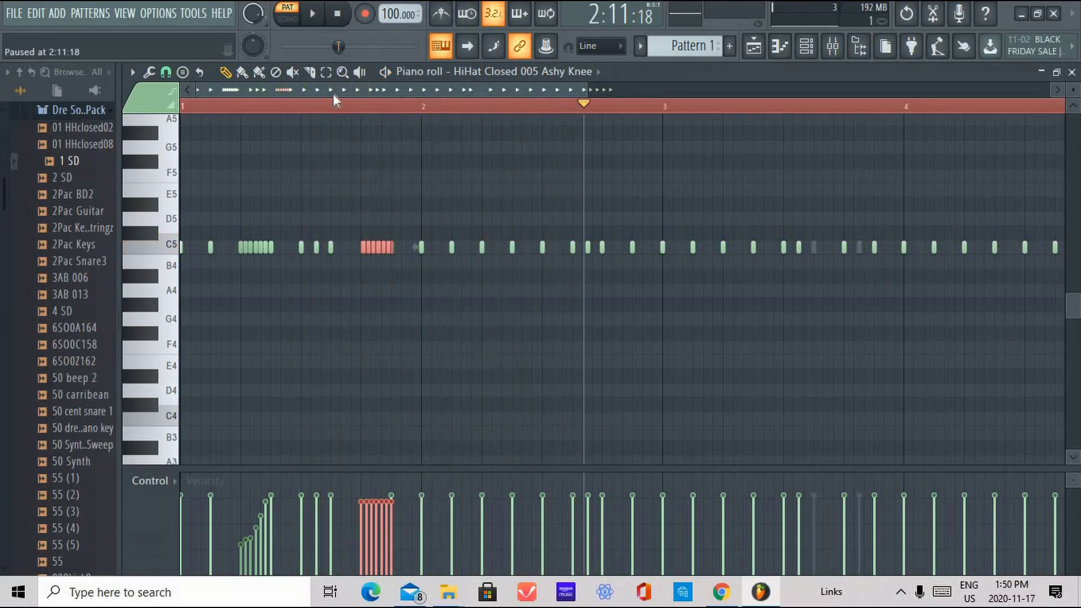
{"action": "key", "text": "ctrl+g"}
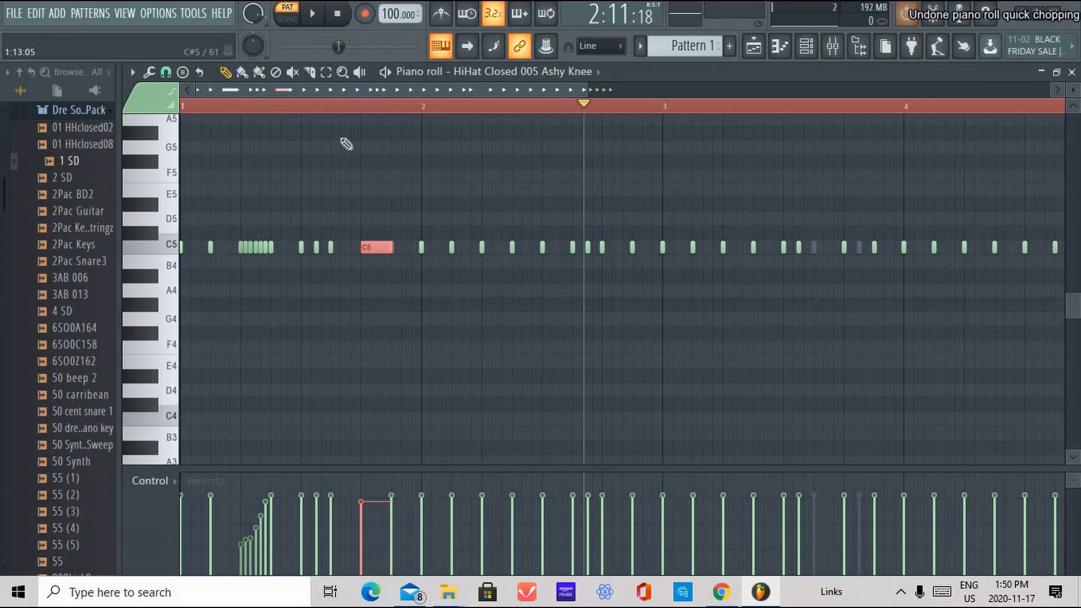
Set the snap to 1/6 step and chop the long C5 note in bar 1 into very short hits.
{"action": "left_click", "coordinate": [166, 72]}
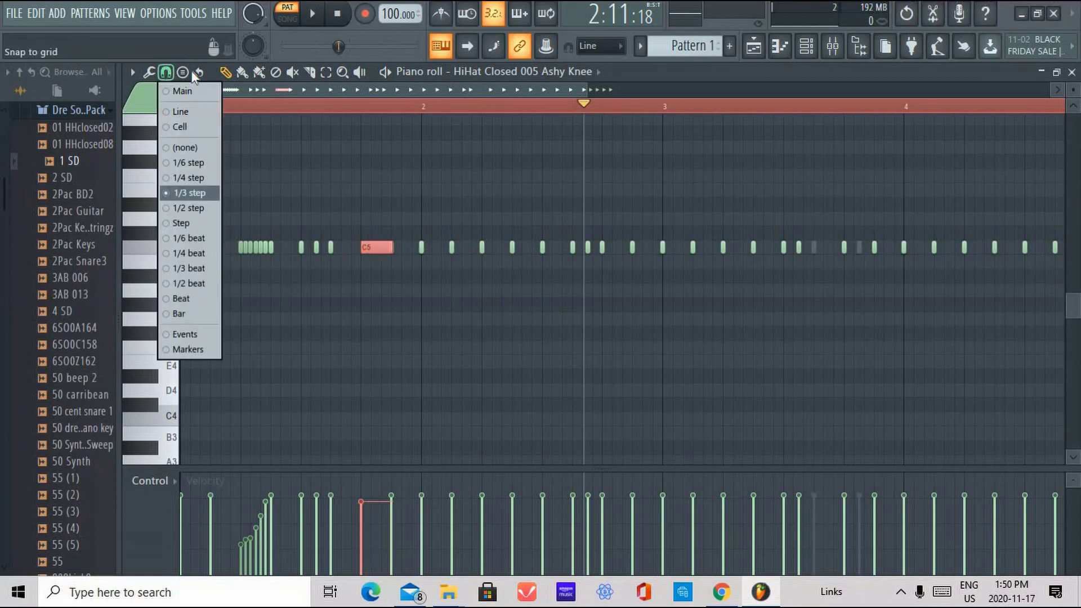
{"action": "left_click", "coordinate": [204, 163]}
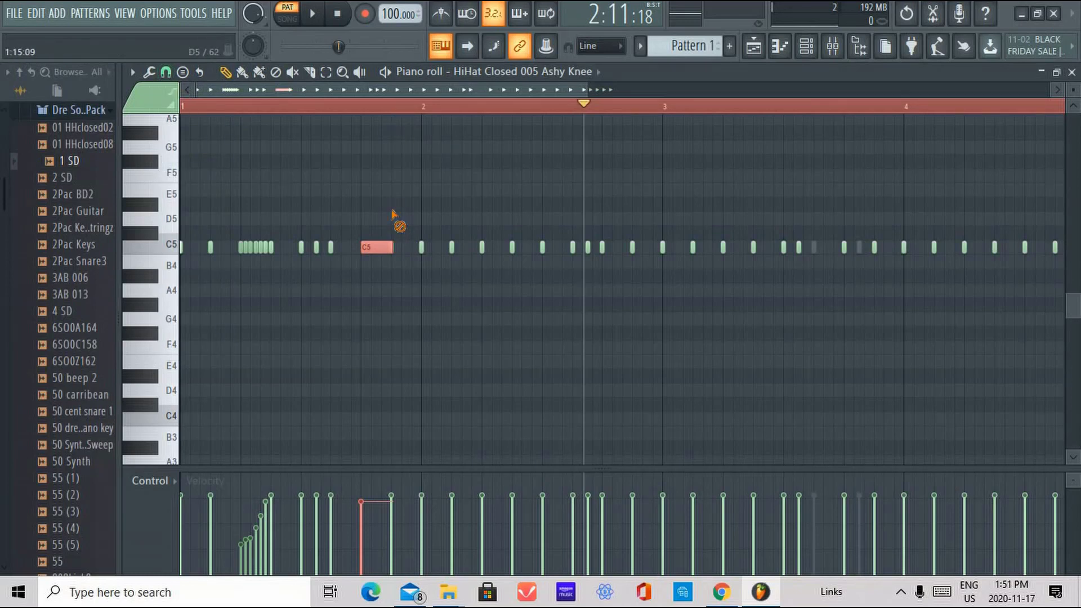
{"action": "key", "text": "ctrl+d"}
{"action": "left_click", "coordinate": [385, 305]}
{"action": "right_click", "coordinate": [390, 307]}
{"action": "left_click_drag", "start_coordinate": [376, 296], "coordinate": [373, 213]}
{"action": "key", "text": "ctrl+u"}
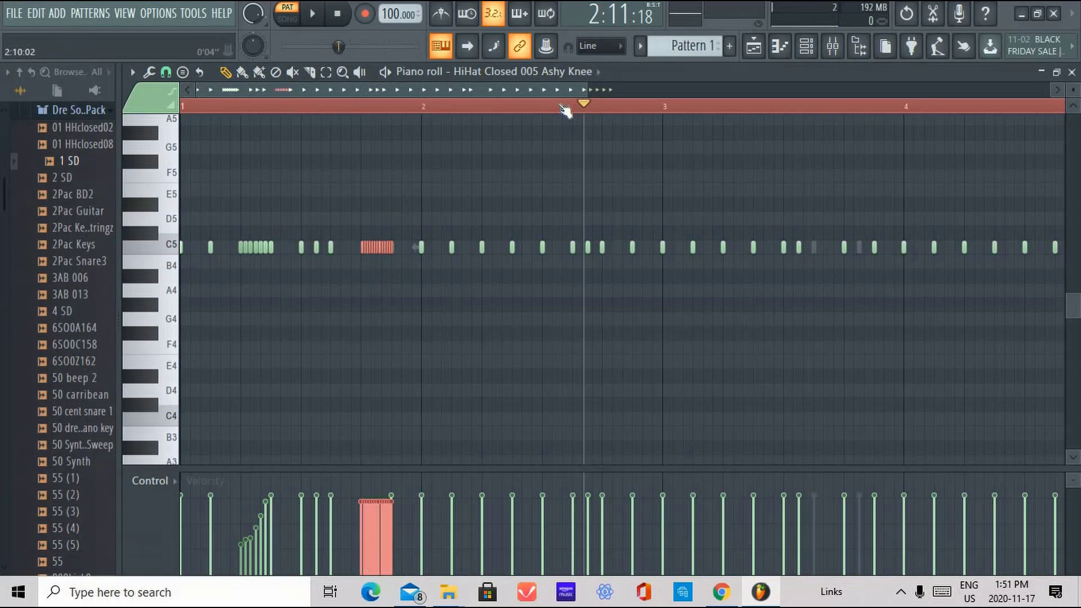
Play the 1/6-step roll from step 13 of bar 1, then pause.
{"action": "left_click", "coordinate": [359, 107]}
{"action": "left_click", "coordinate": [316, 13]}
{"action": "left_click", "coordinate": [316, 13]}
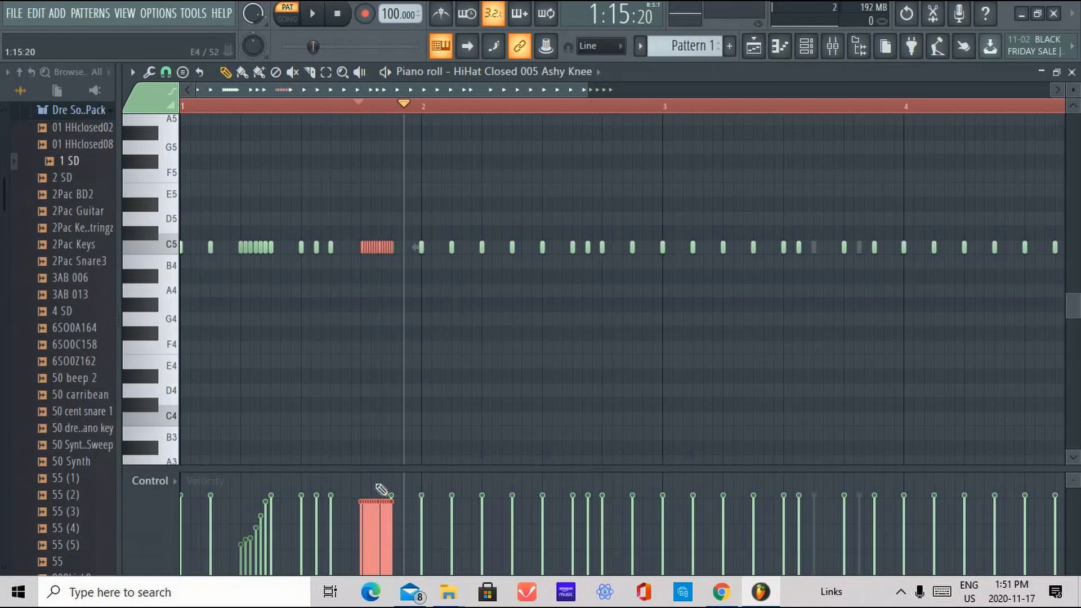
Shape the 1/6-step roll's velocities into a rising ramp, then play the roll from step 13.
{"action": "left_click_drag", "start_coordinate": [361, 546], "coordinate": [394, 508]}
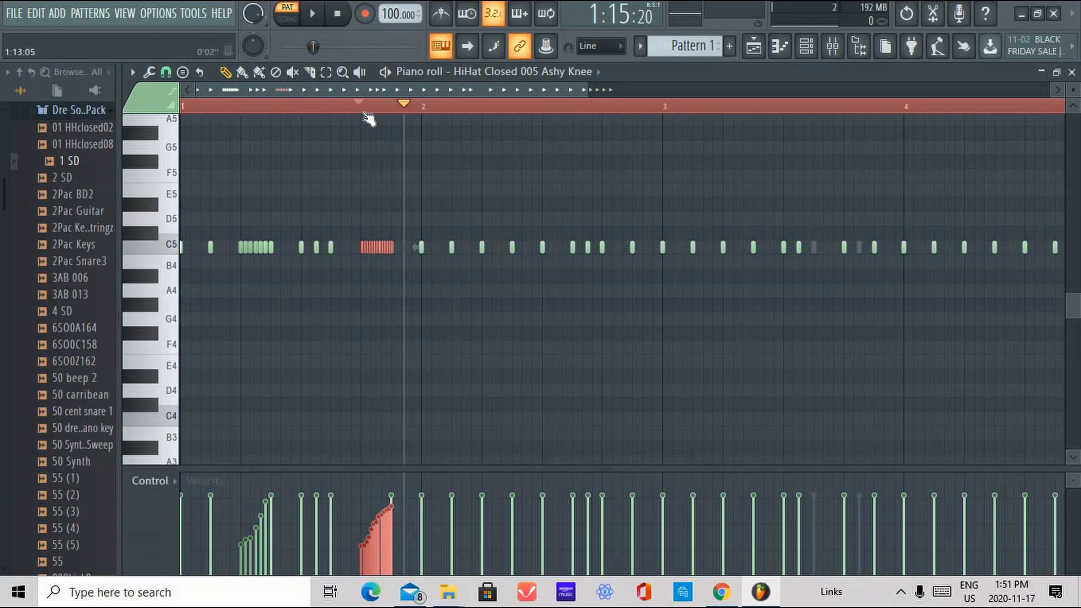
{"action": "left_click", "coordinate": [361, 107]}
{"action": "left_click", "coordinate": [313, 15]}
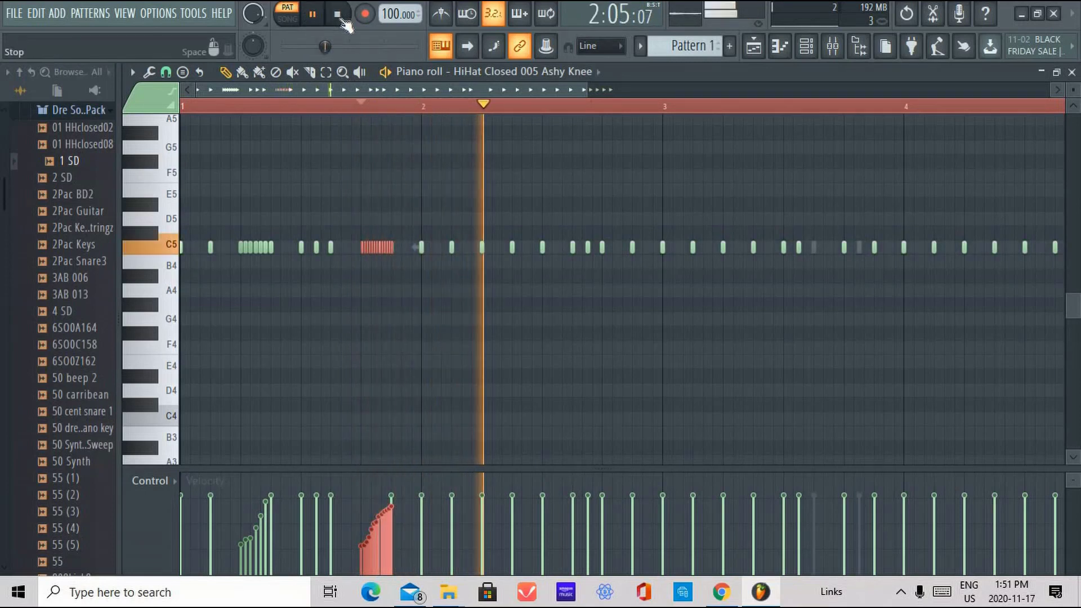
{"action": "left_click", "coordinate": [337, 15]}
Undo the roll's velocity ramp and the 1/6-step chop.
{"action": "key", "text": "ctrl+z"}
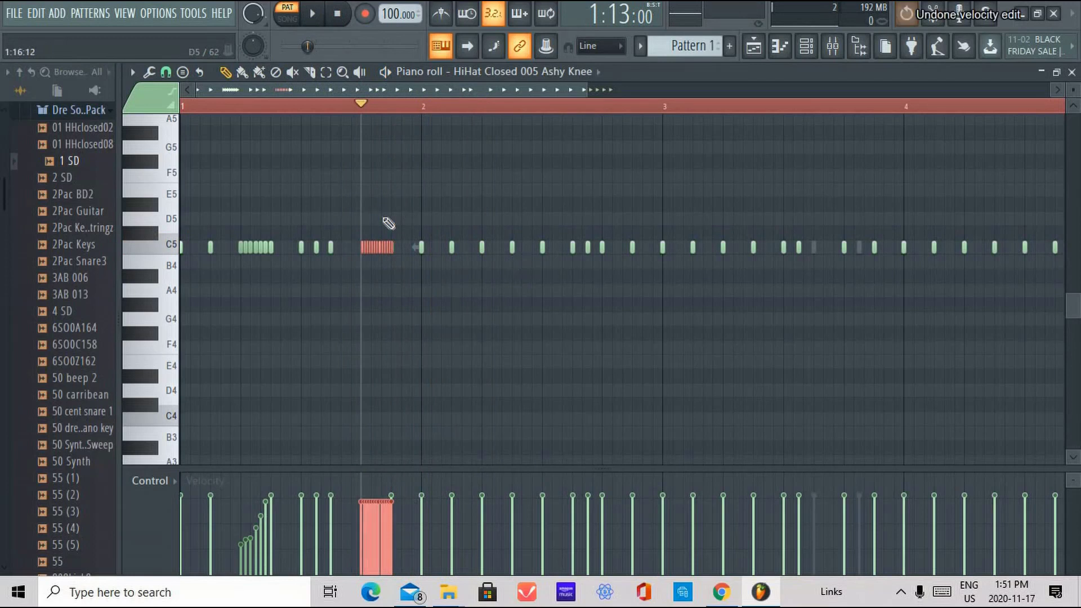
{"action": "key", "text": "ctrl+z"}
{"action": "key", "text": "ctrl+z"}
{"action": "key", "text": "ctrl+z"}
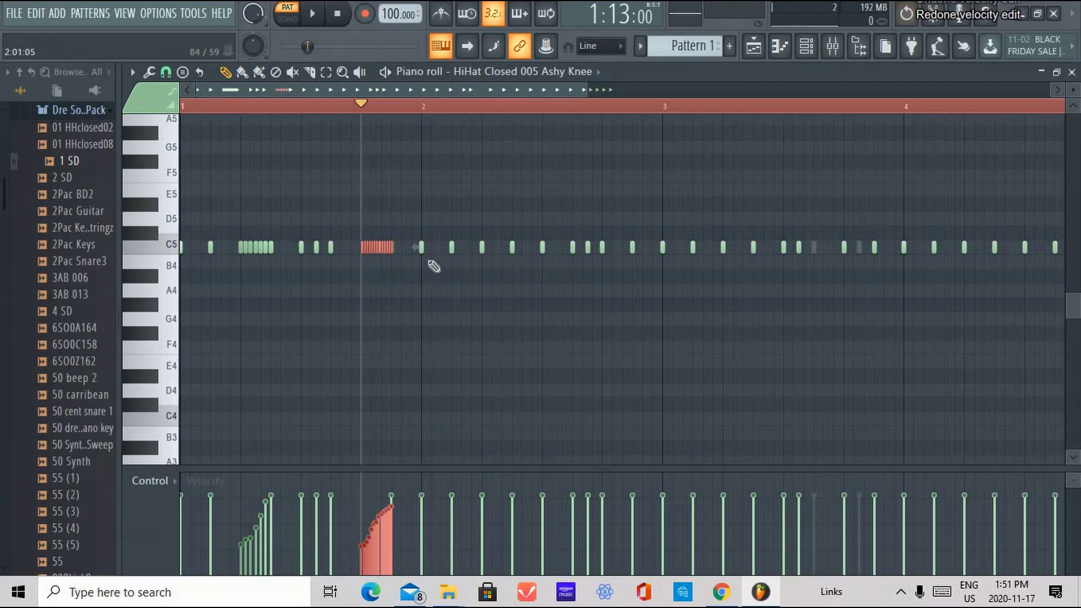
{"action": "key", "text": "ctrl+z"}
{"action": "left_click", "coordinate": [30, 10]}
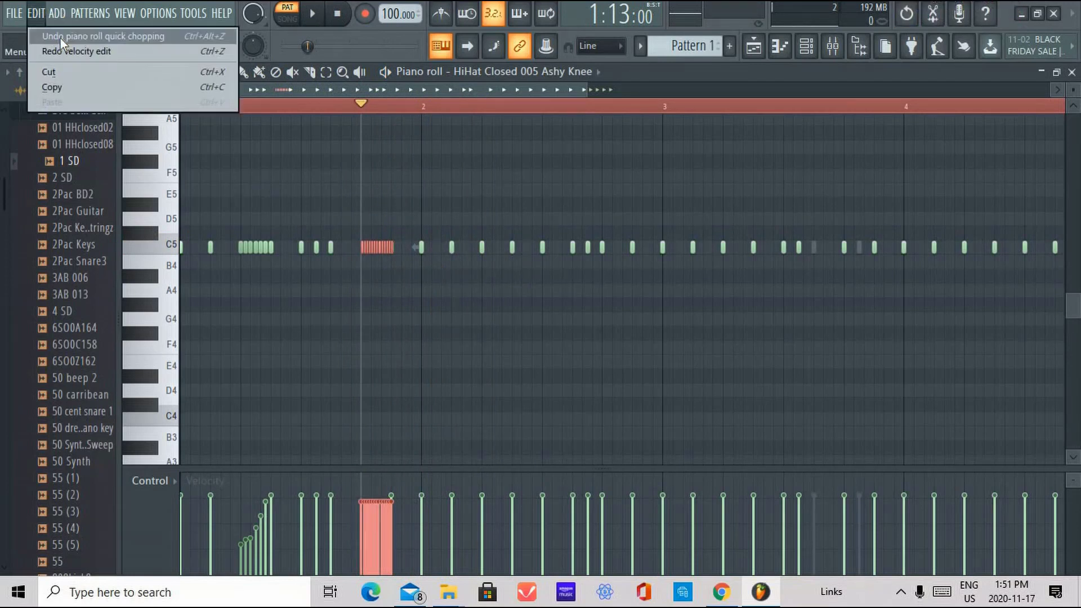
{"action": "left_click", "coordinate": [56, 29]}
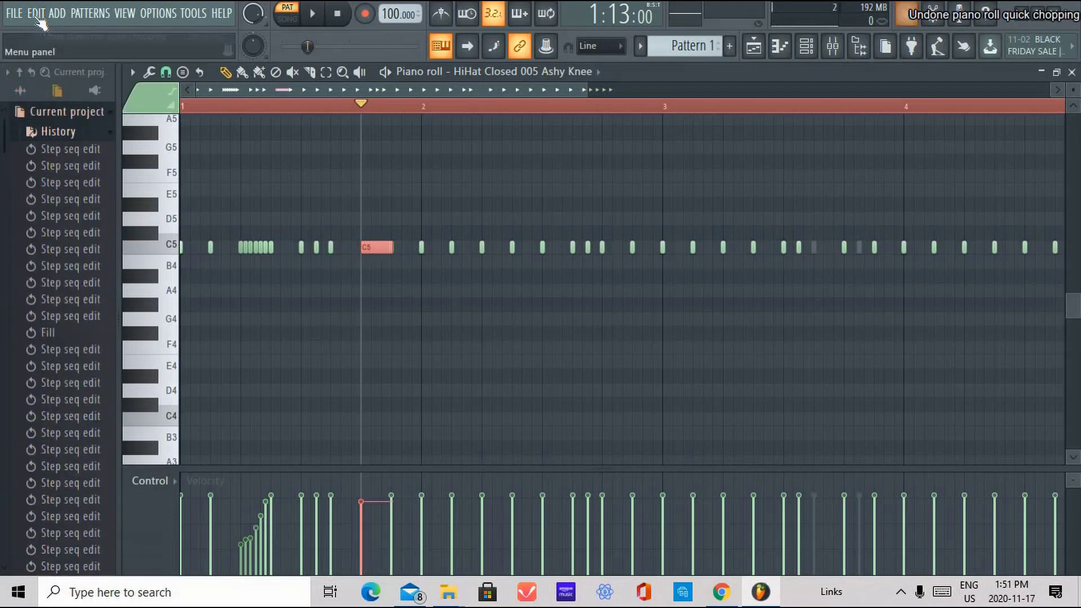
Set the snap to 1/4 step and chop the long C5 note in bar 1 into short hits.
{"action": "left_click", "coordinate": [165, 72]}
{"action": "left_click", "coordinate": [200, 178]}
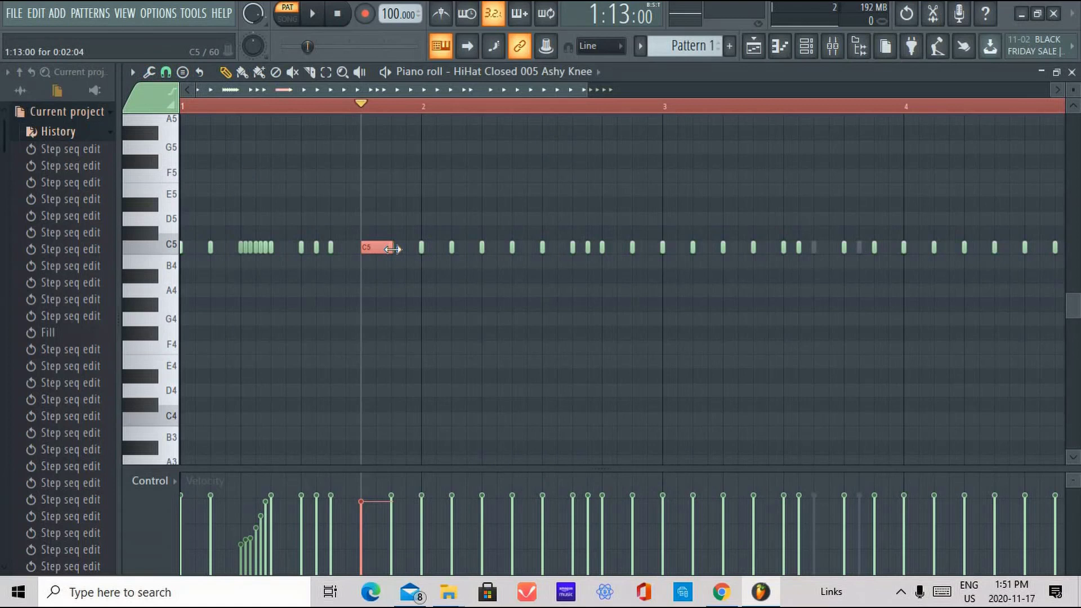
{"action": "key", "text": "ctrl+u"}
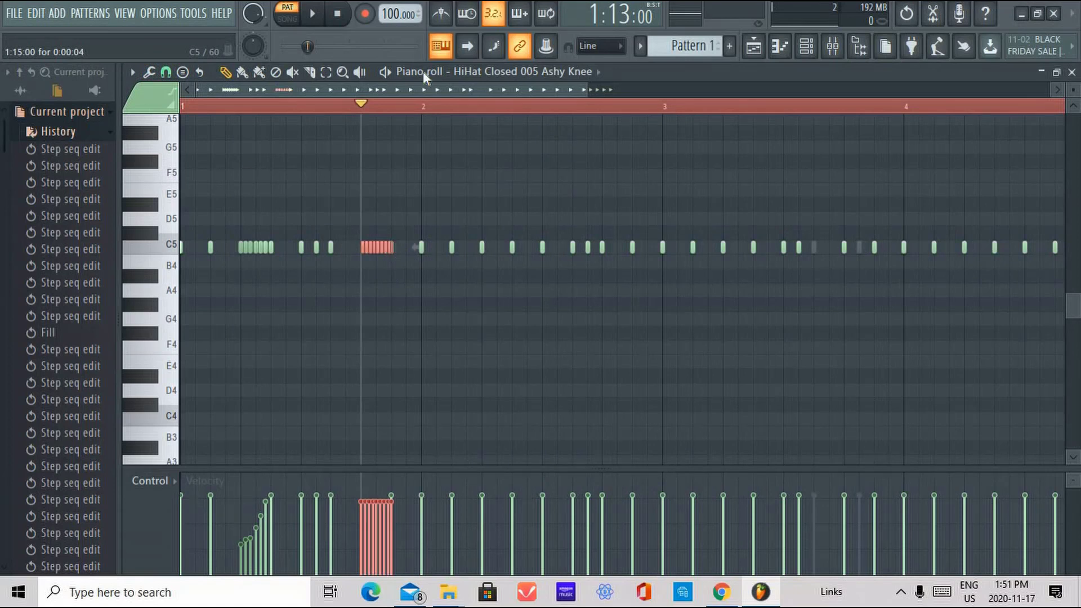
Play the 1/4-step roll, pause, and undo its chop.
{"action": "left_click", "coordinate": [314, 17]}
{"action": "left_click", "coordinate": [315, 18]}
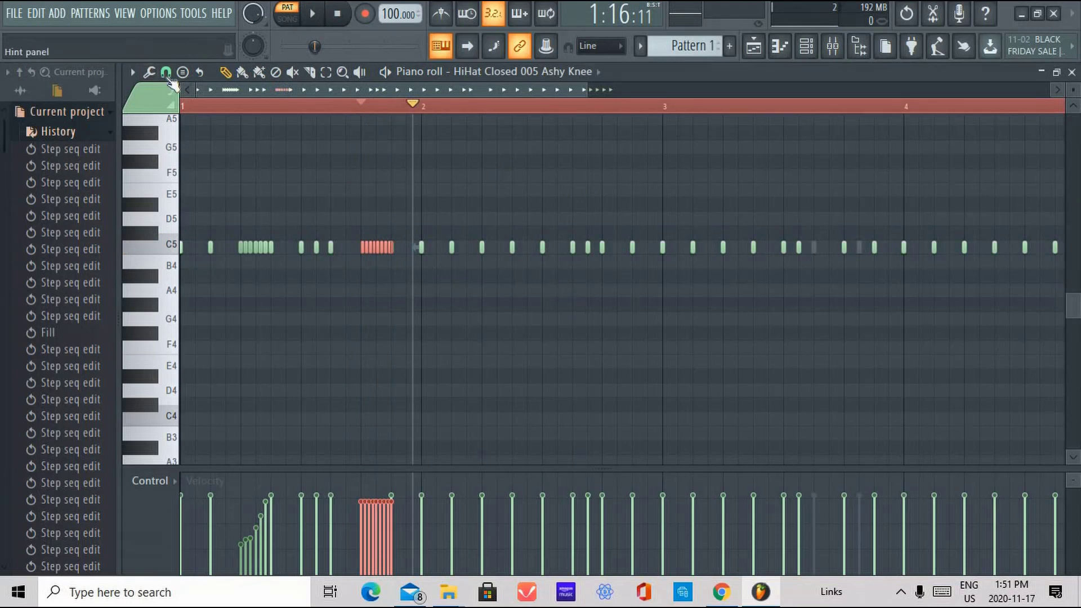
{"action": "key", "text": "ctrl+z"}
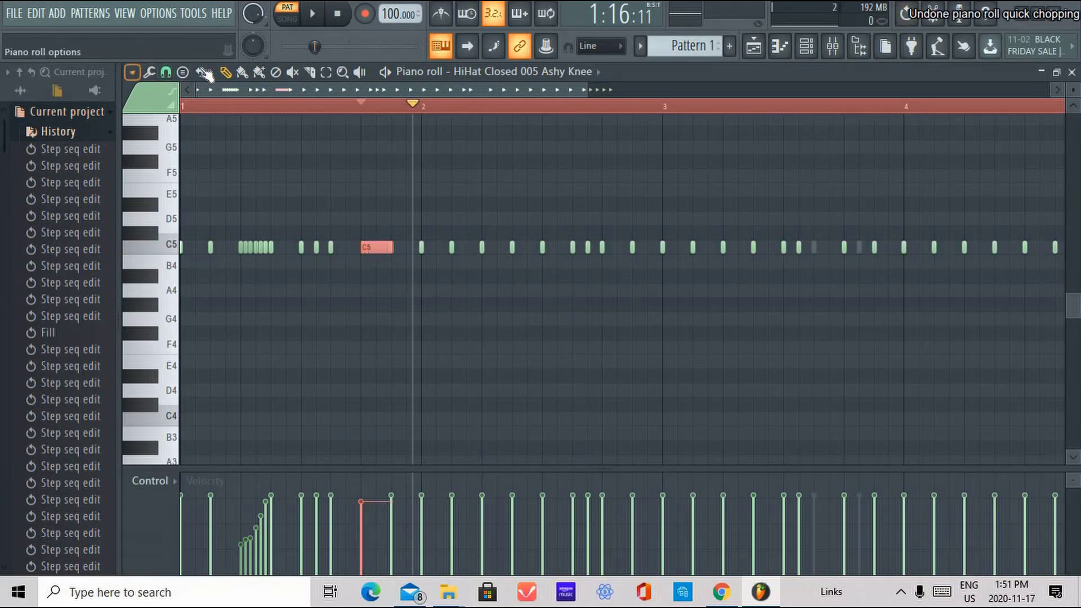
Set the snap to 1/2 step and chop the long C5 note in bar 1 into hits of that length.
{"action": "left_click", "coordinate": [149, 73]}
{"action": "left_click", "coordinate": [165, 72]}
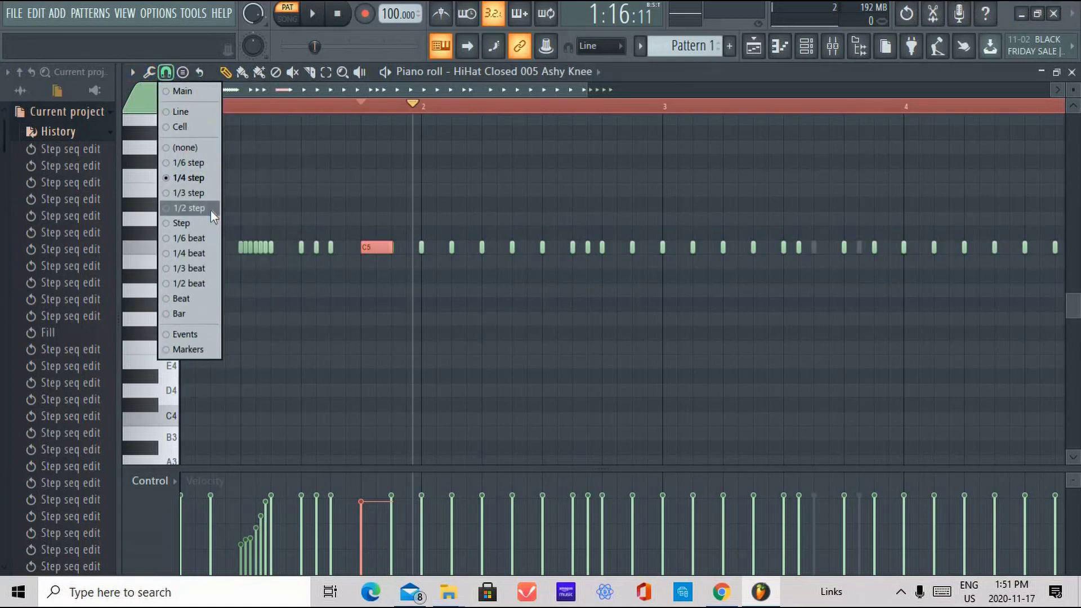
{"action": "left_click", "coordinate": [211, 212]}
{"action": "key", "text": "ctrl+u"}
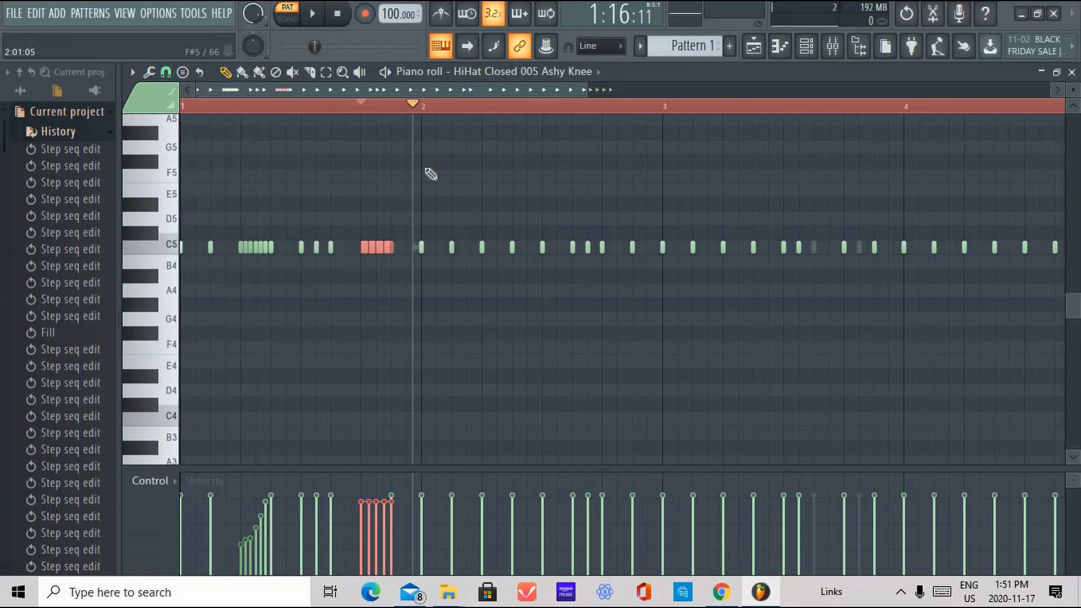
Play the 1/2-step roll from just before step 13 of bar 1, then stop playback.
{"action": "left_click", "coordinate": [354, 107]}
{"action": "left_click", "coordinate": [313, 14]}
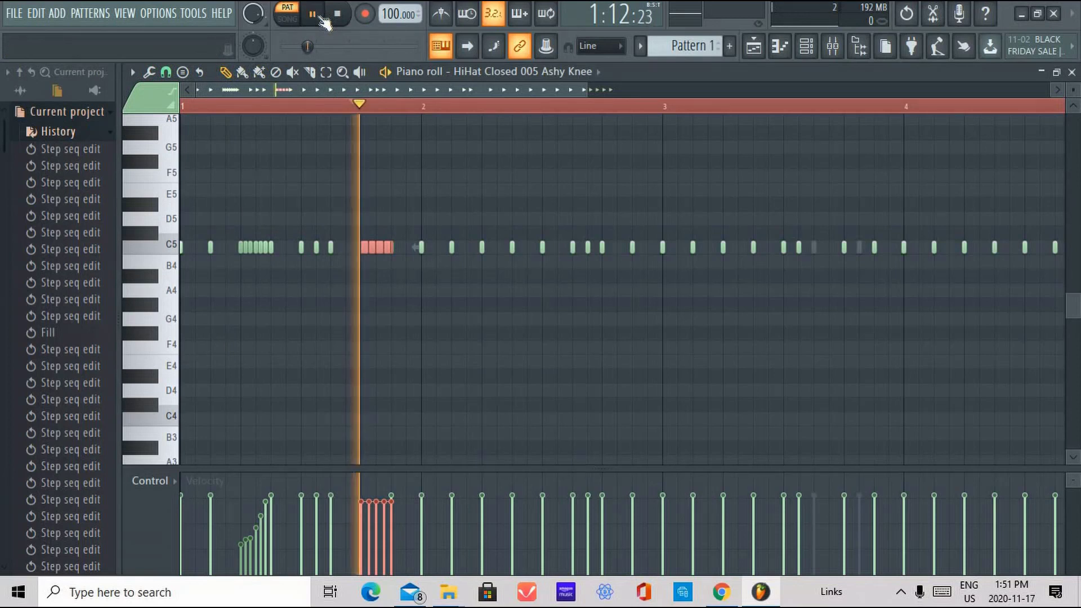
{"action": "left_click", "coordinate": [313, 13]}
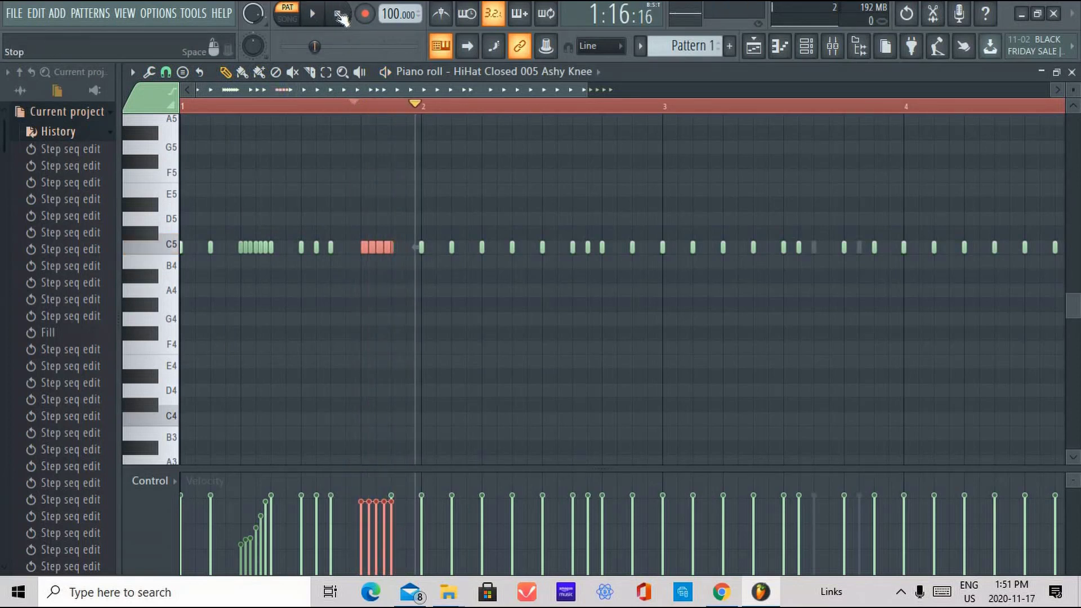
{"action": "left_click", "coordinate": [336, 15]}
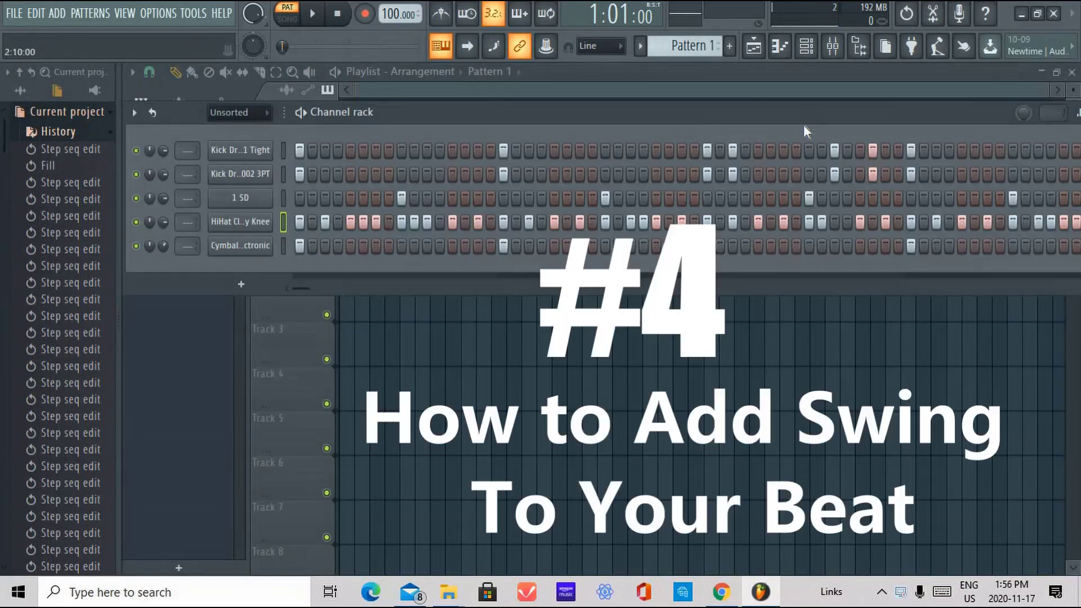
Move the Channel rack so its step grid and main swing control are fully in view.
{"action": "left_click_drag", "start_coordinate": [839, 114], "coordinate": [813, 117]}
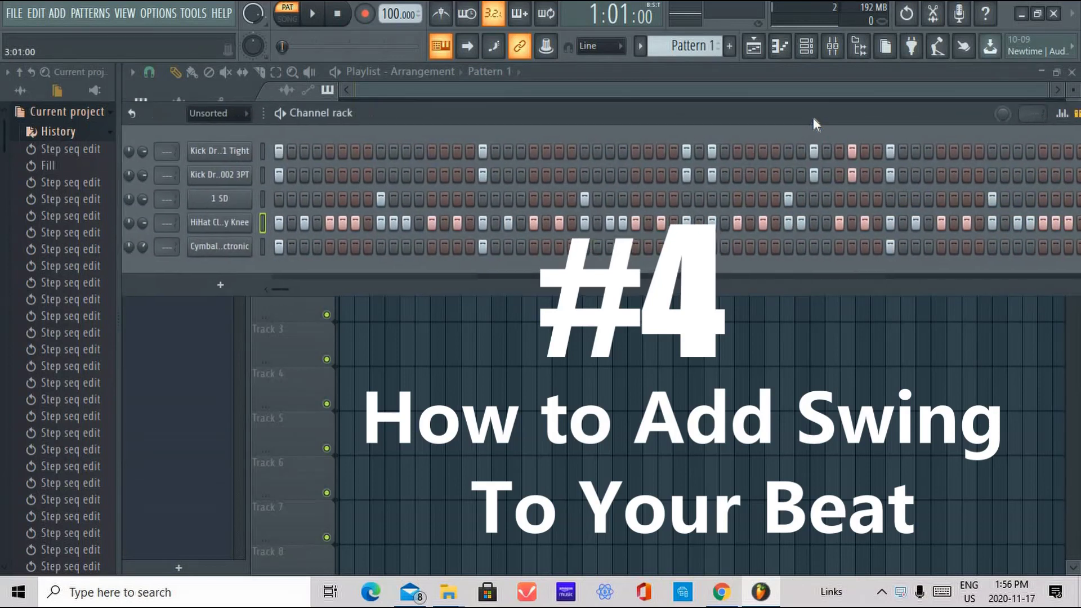
{"action": "left_click_drag", "start_coordinate": [907, 120], "coordinate": [879, 127]}
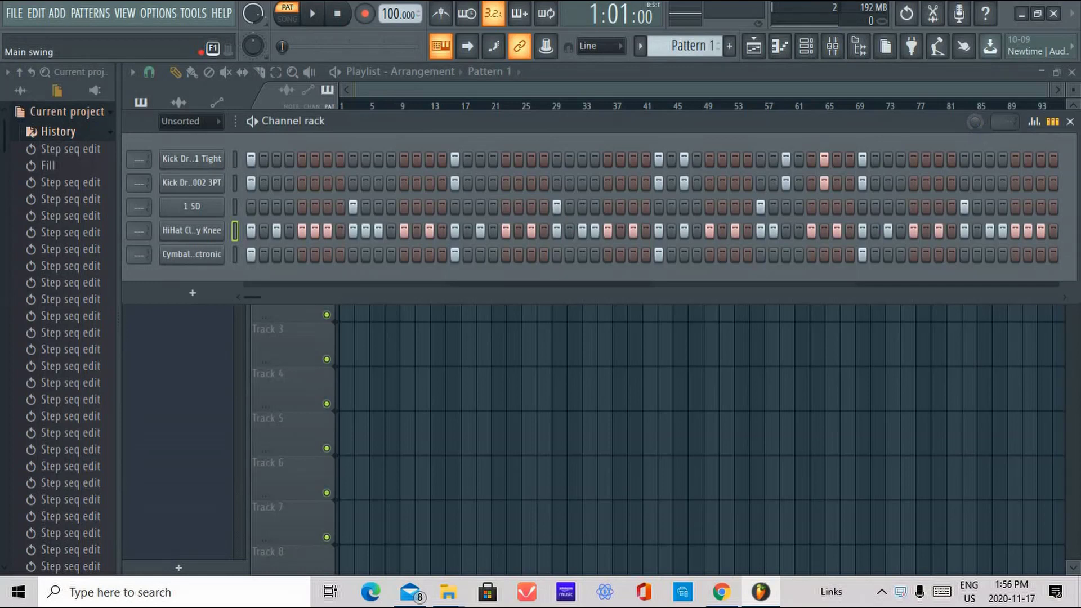
{"action": "scroll", "coordinate": [253, 45], "scroll_direction": "up", "scroll_amount": 1}
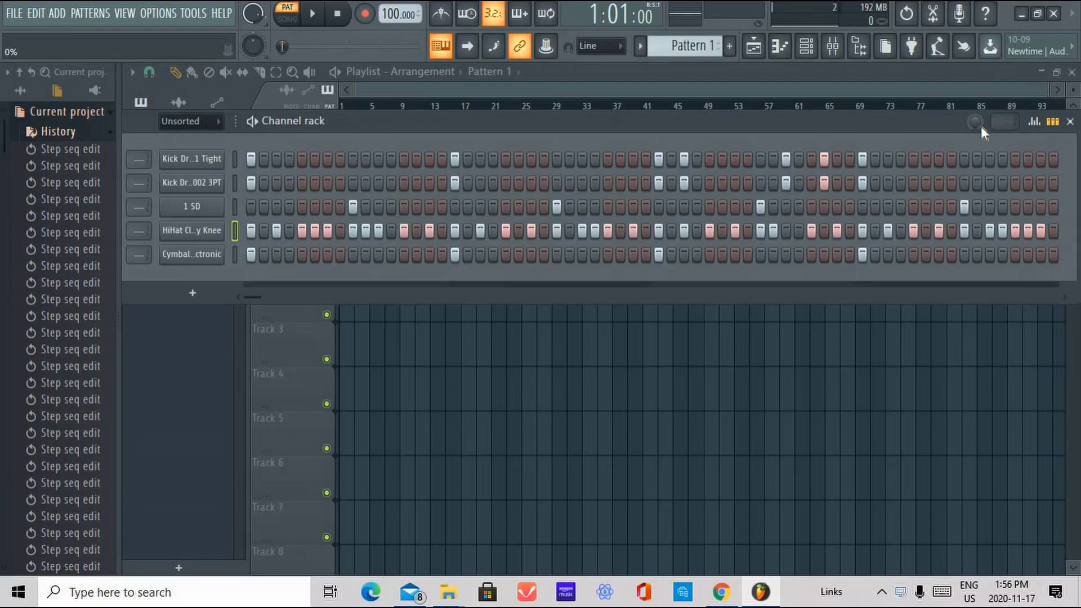
{"action": "left_click_drag", "start_coordinate": [847, 113], "coordinate": [832, 97]}
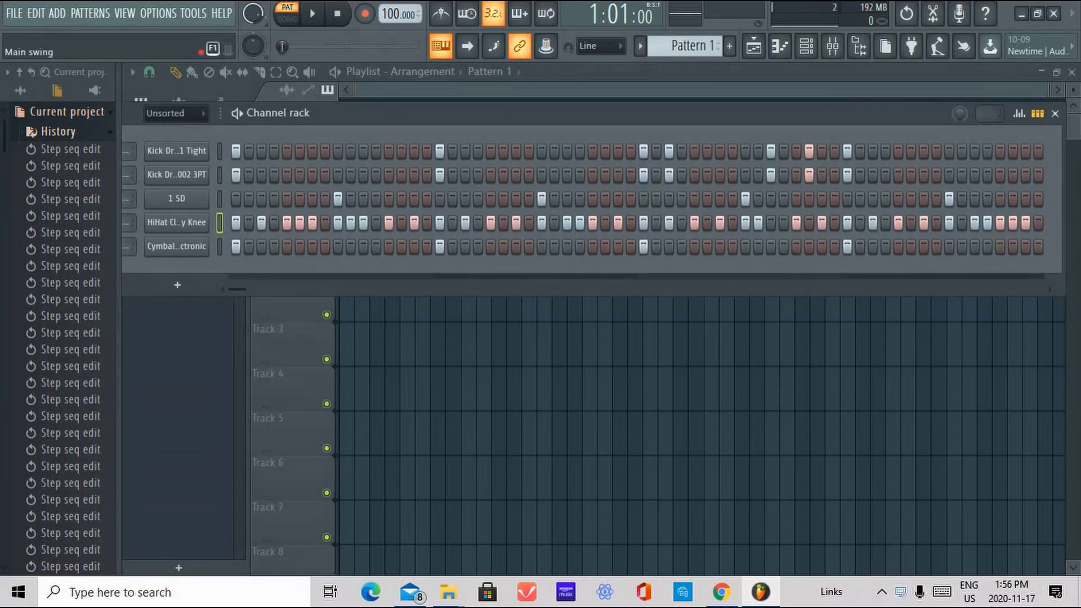
Raise the Channel rack's main swing to a high amount and briefly play the pattern.
{"action": "left_click_drag", "start_coordinate": [960, 114], "coordinate": [960, 101]}
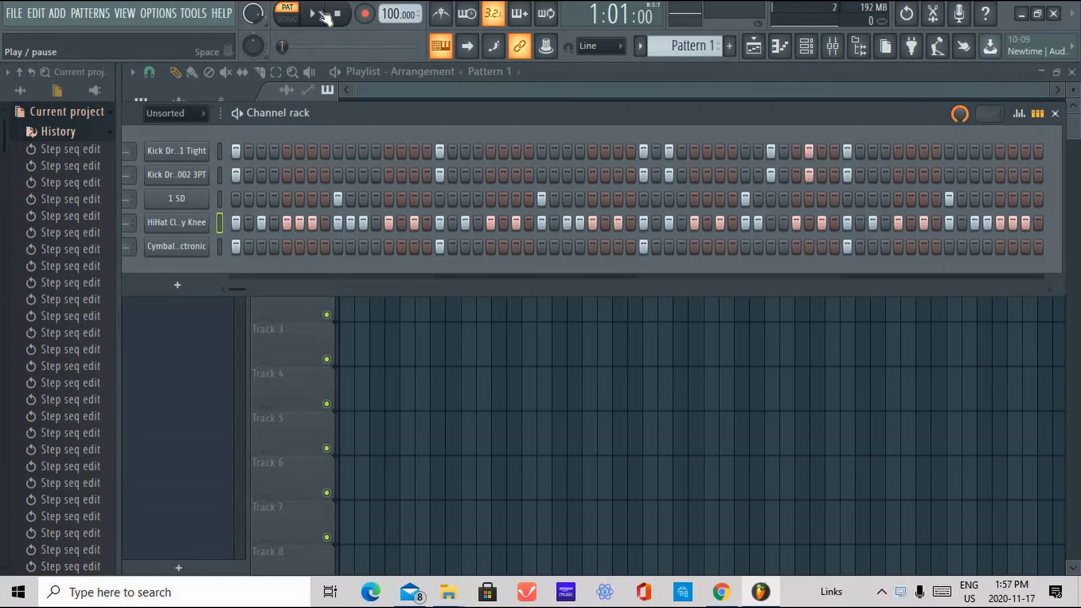
{"action": "left_click", "coordinate": [326, 17]}
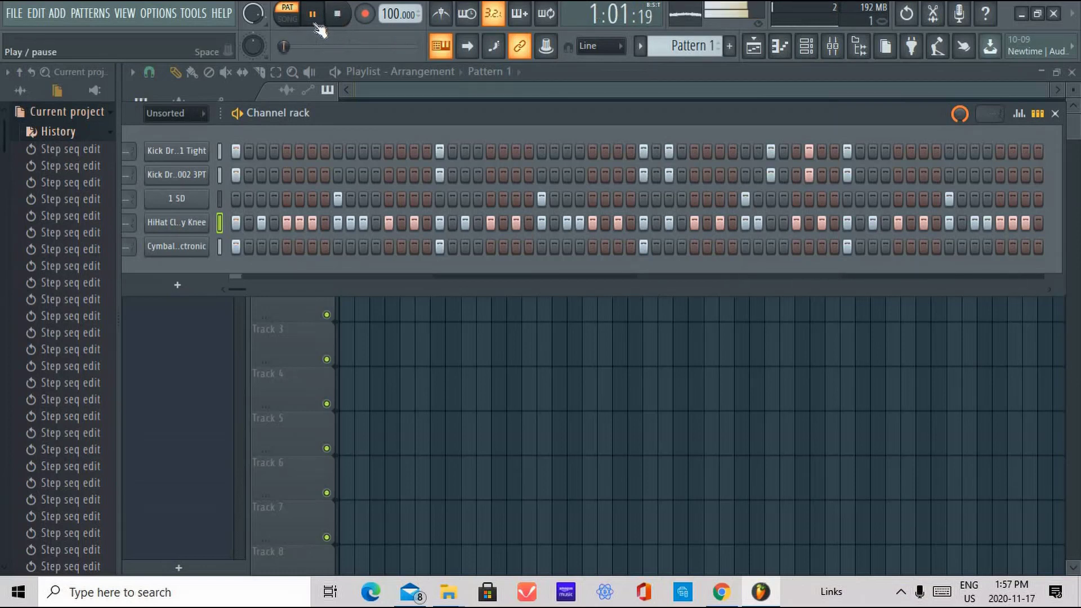
{"action": "left_click", "coordinate": [312, 14]}
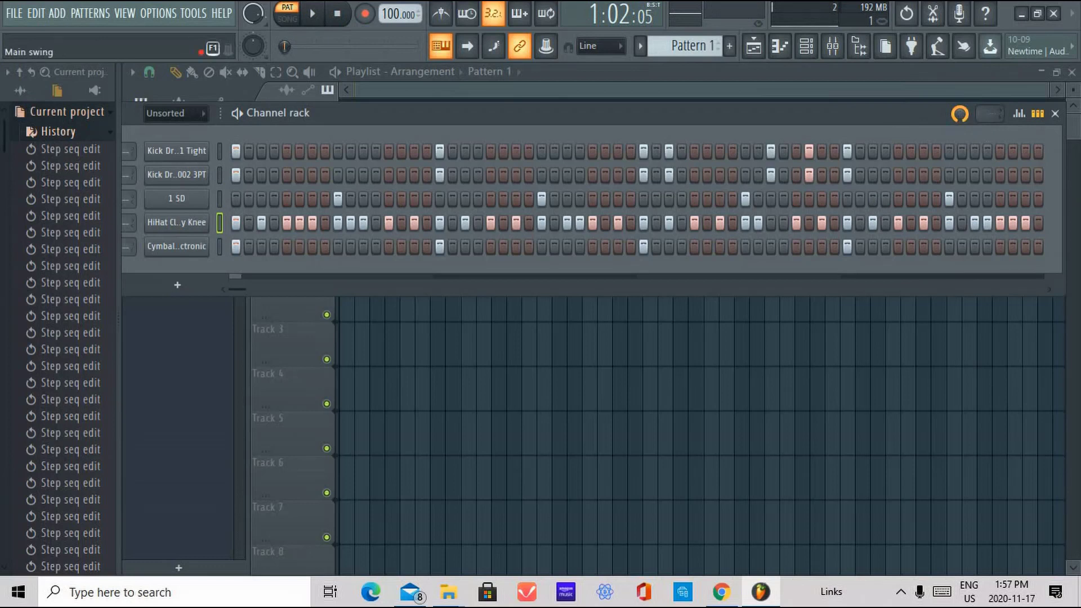
Lower the main swing to a small amount and play the pattern.
{"action": "left_click_drag", "start_coordinate": [960, 114], "coordinate": [960, 133]}
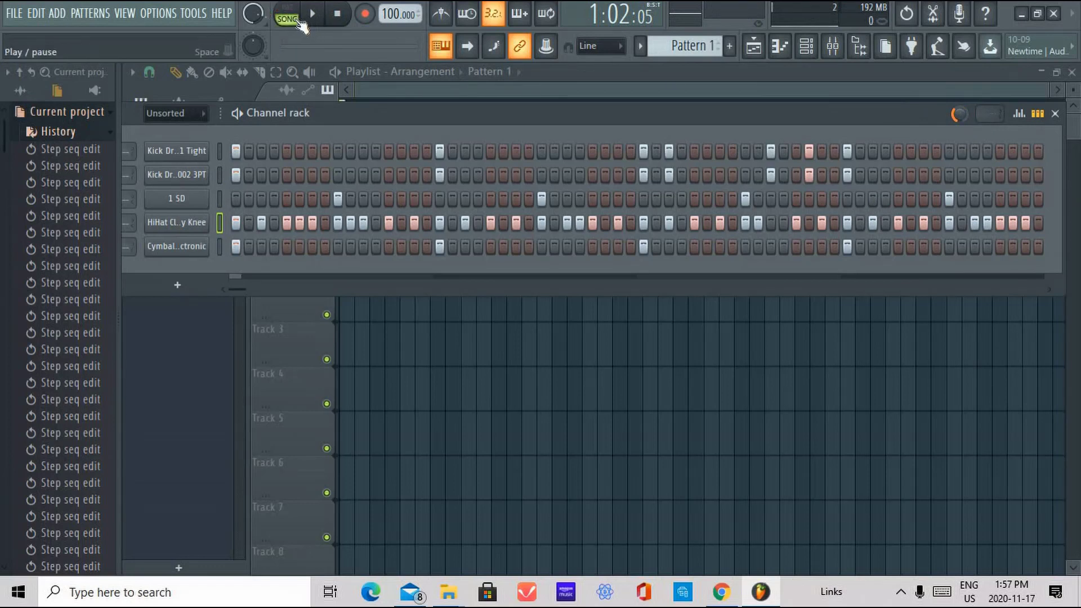
{"action": "left_click", "coordinate": [314, 15]}
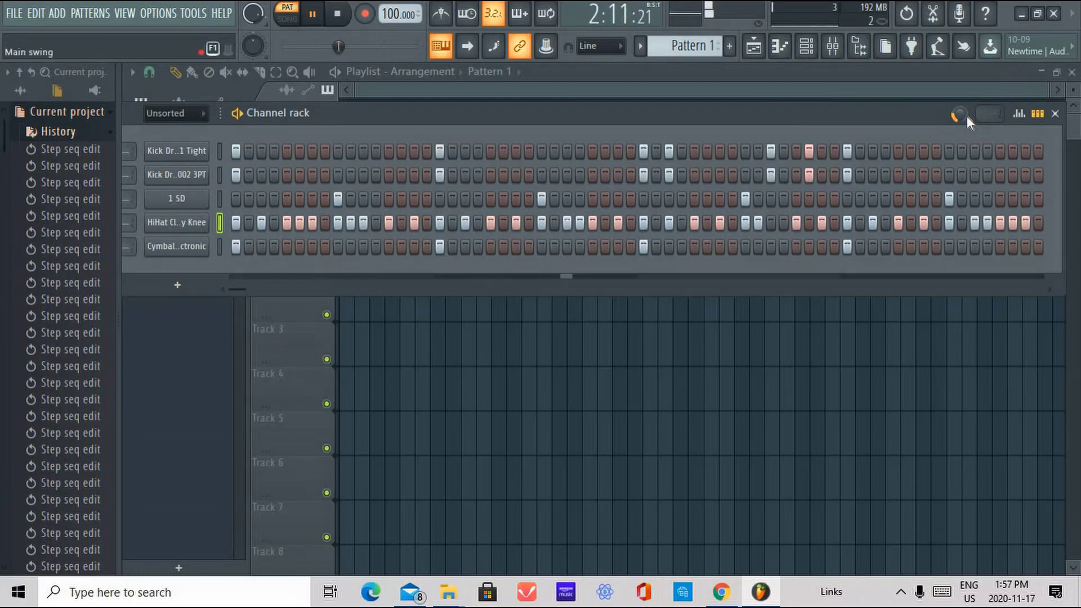
Add hits at steps 50 and 51 on both kick channels during playback.
{"action": "left_click", "coordinate": [860, 175]}
{"action": "left_click", "coordinate": [860, 150]}
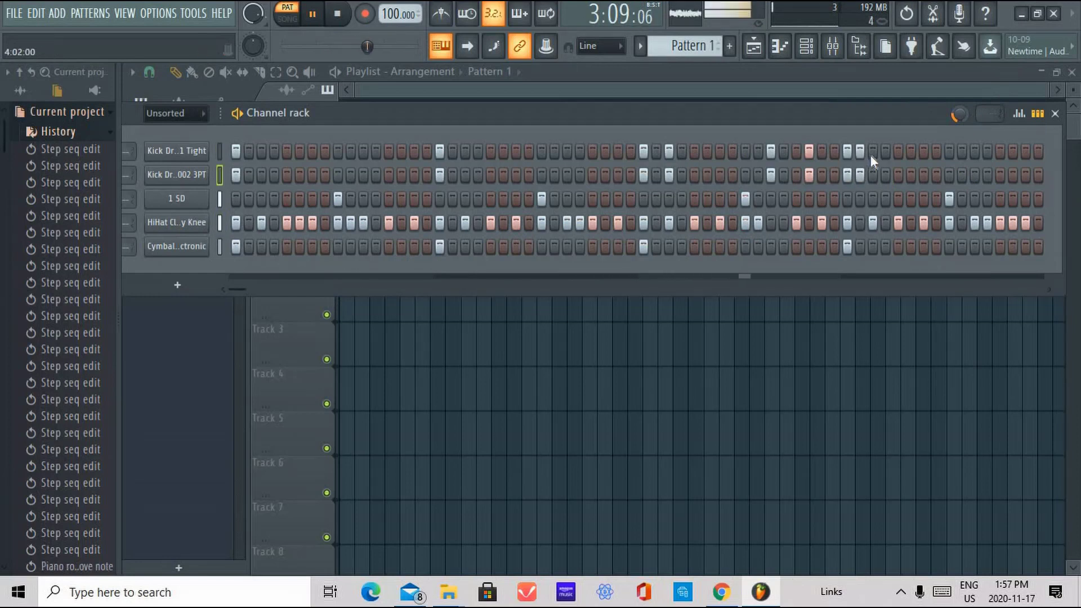
{"action": "left_click", "coordinate": [872, 152]}
{"action": "left_click", "coordinate": [872, 176]}
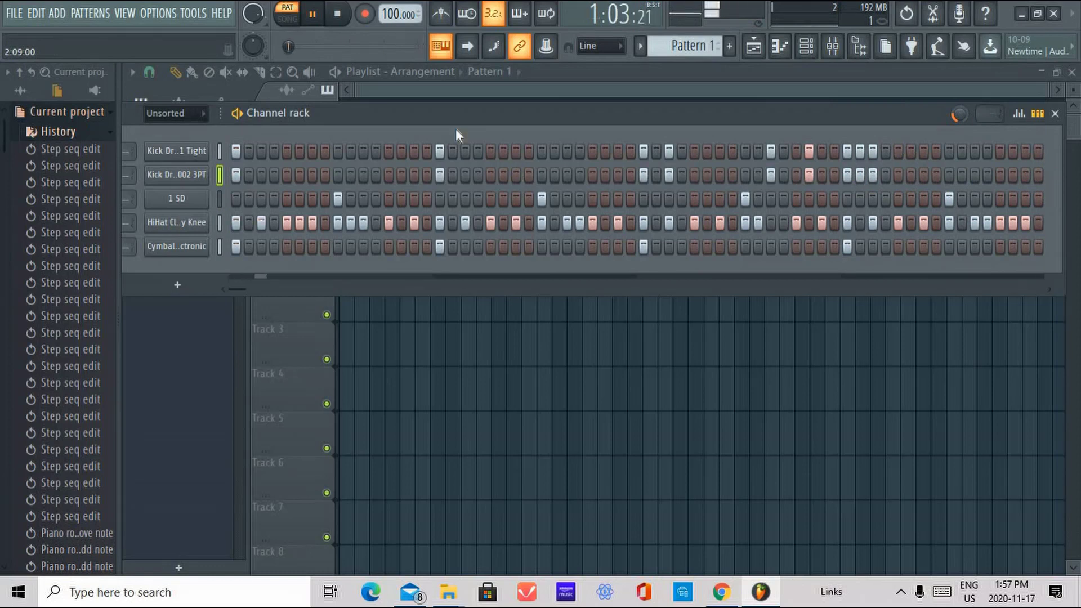
Jump playback ahead to about bar 4 and increase the main swing.
{"action": "left_click", "coordinate": [374, 46]}
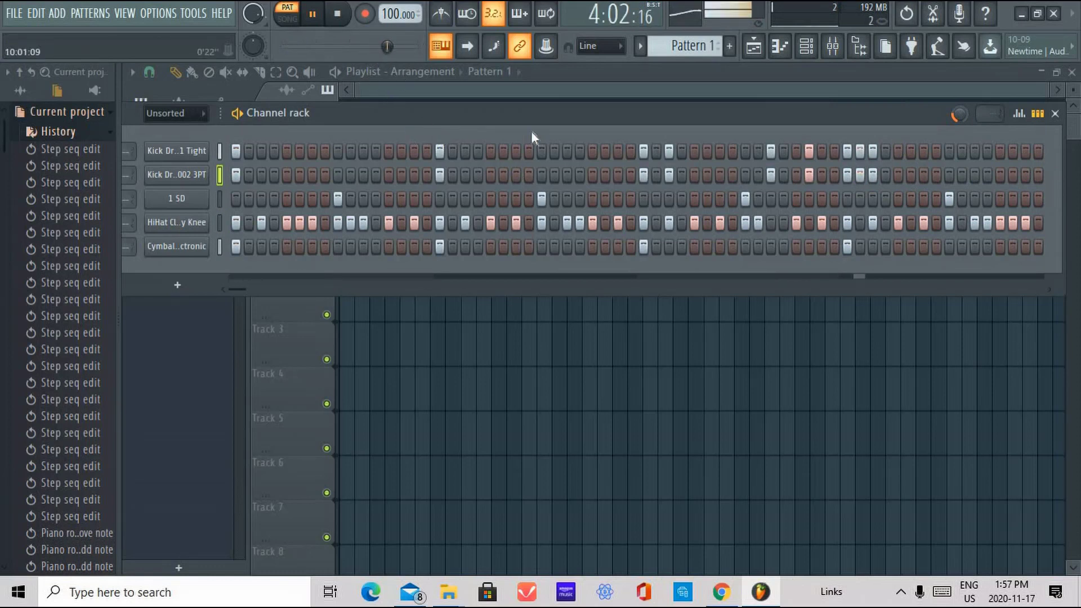
{"action": "scroll", "coordinate": [959, 114], "scroll_direction": "up", "scroll_amount": 3}
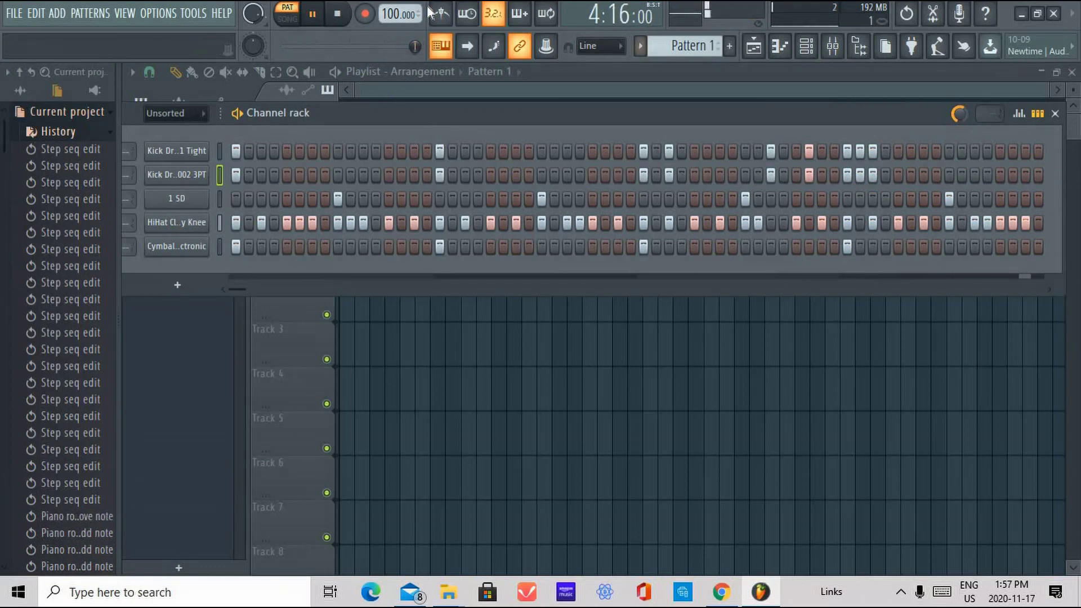
Jump playback back toward bar 4 repeatedly to hear the increased swing on the pattern.
{"action": "left_click", "coordinate": [389, 48]}
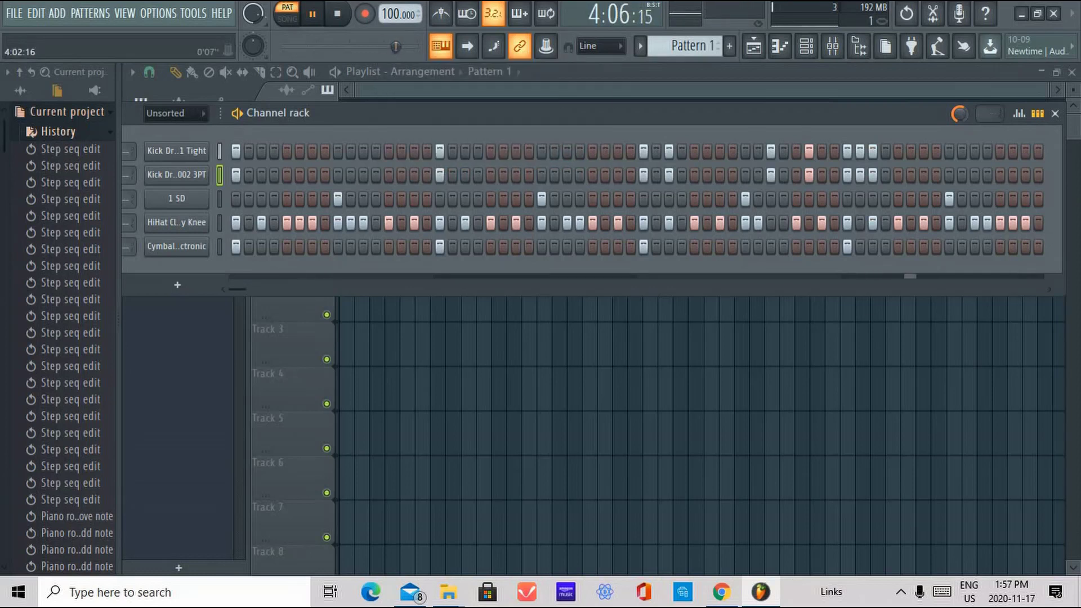
{"action": "left_click", "coordinate": [388, 48]}
{"action": "left_click", "coordinate": [375, 46]}
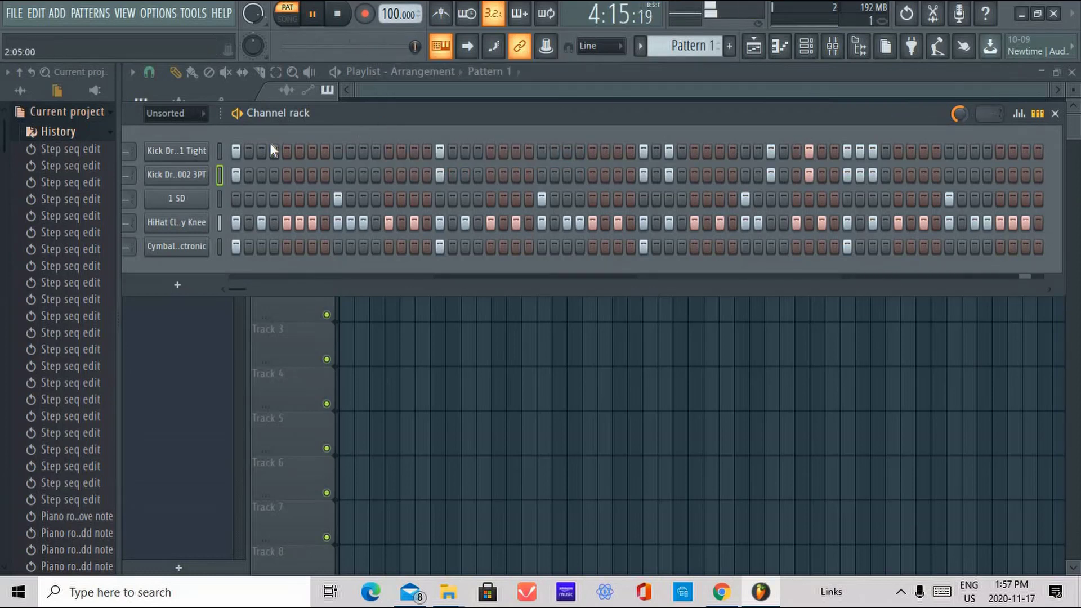
Lower the Kick Drum 001 Tight channel's swing mix to 25% in its miscellaneous settings during playback.
{"action": "left_click", "coordinate": [195, 155]}
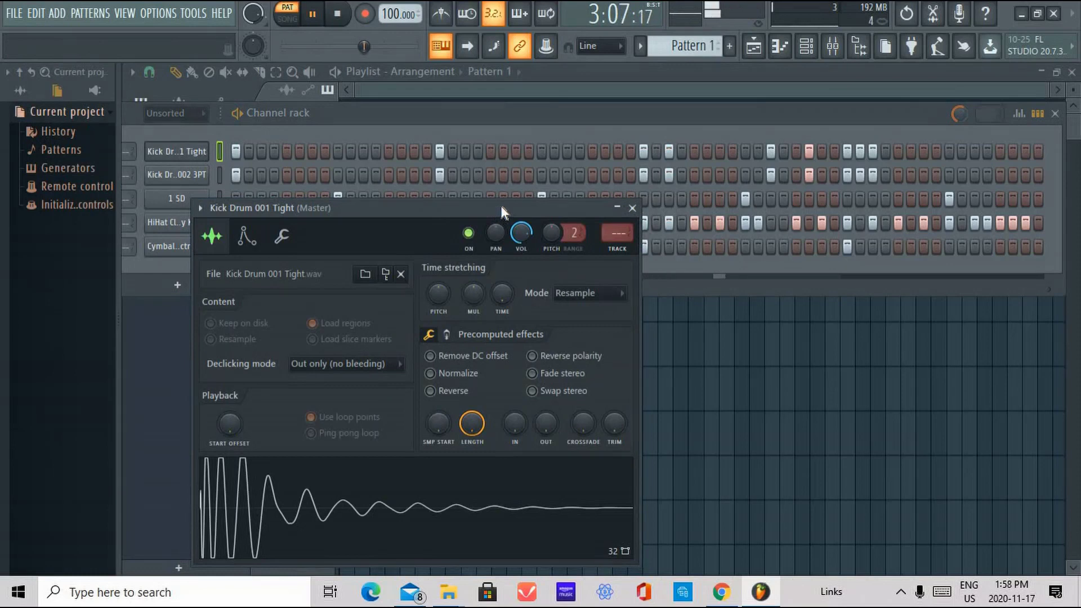
{"action": "left_click_drag", "start_coordinate": [501, 208], "coordinate": [551, 95]}
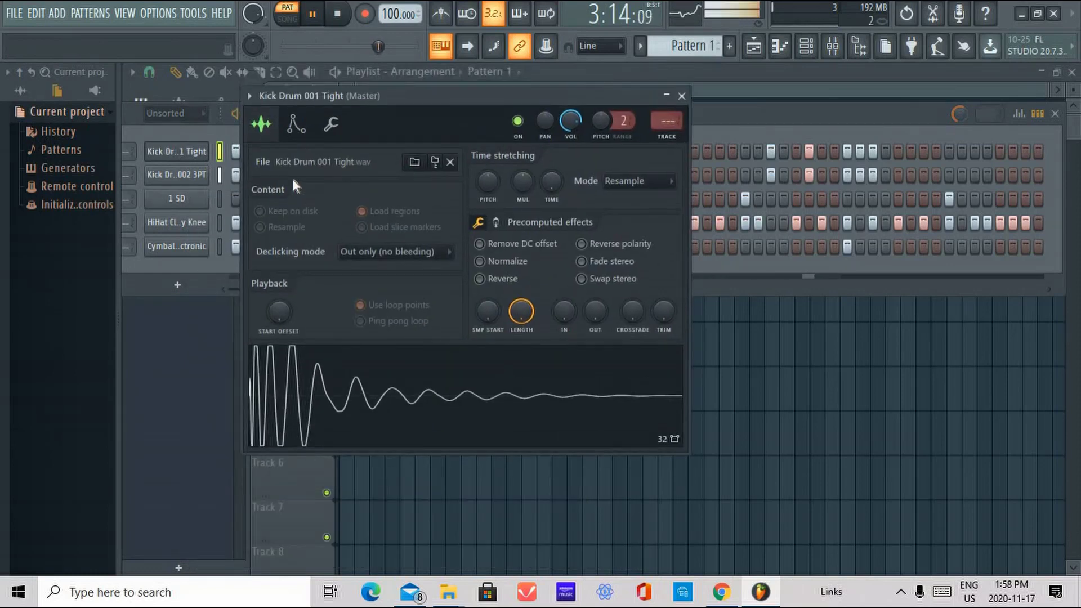
{"action": "left_click", "coordinate": [333, 127]}
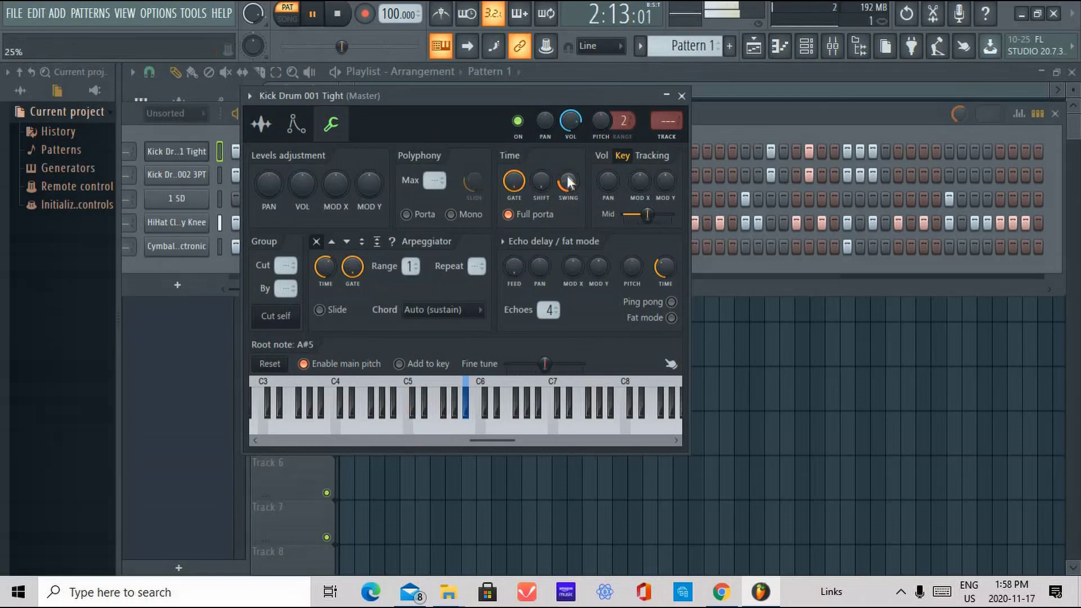
Turn the Kick Drum 002 3PT channel's swing mix all the way down, replay part of the pattern and stop playback.
{"action": "left_click", "coordinate": [184, 178]}
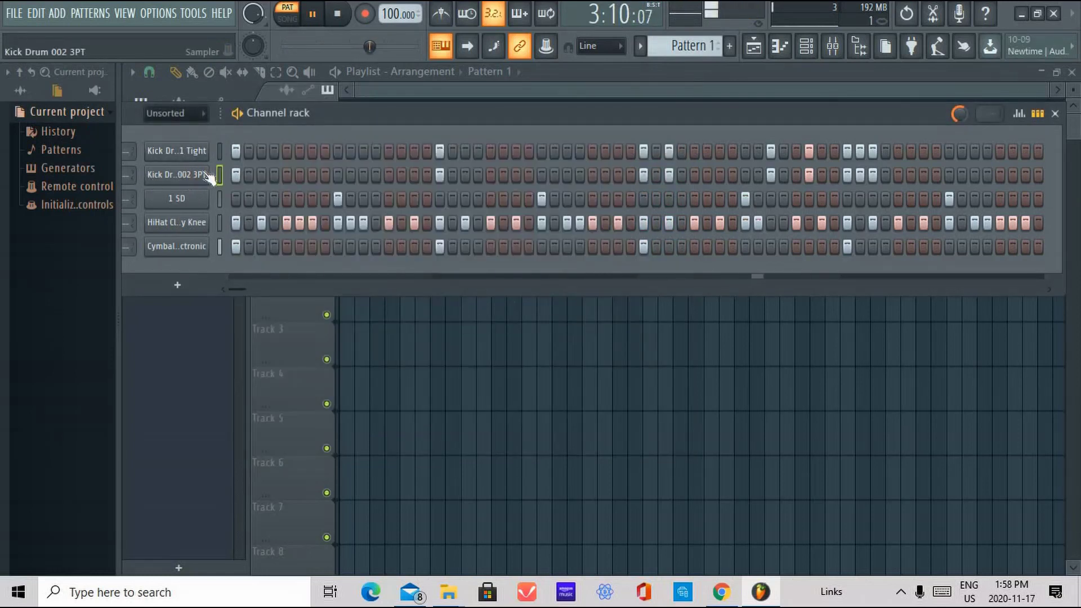
{"action": "left_click", "coordinate": [303, 257]}
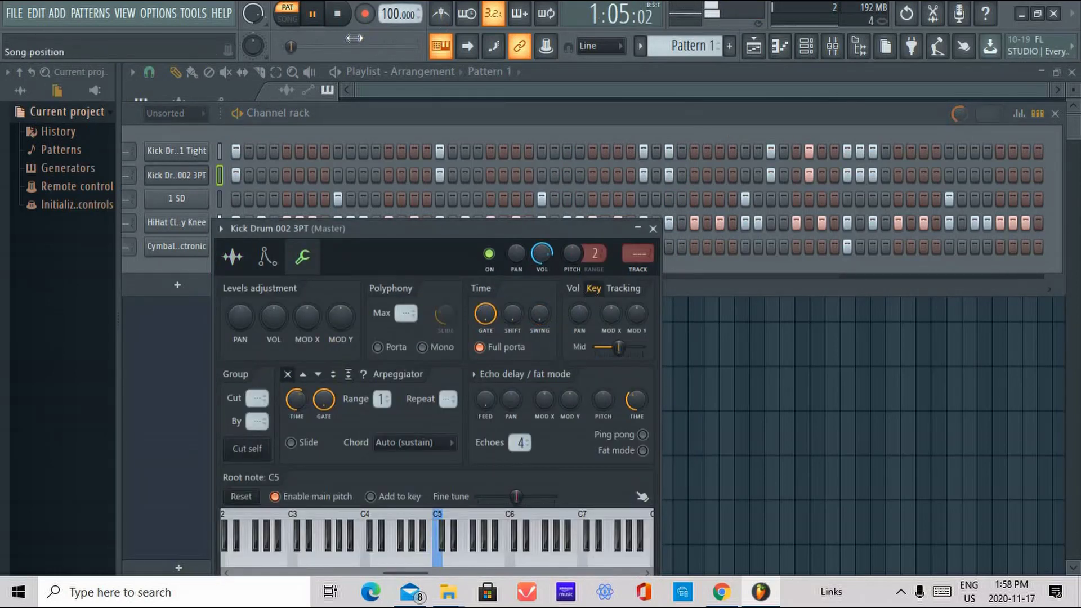
{"action": "left_click", "coordinate": [369, 46]}
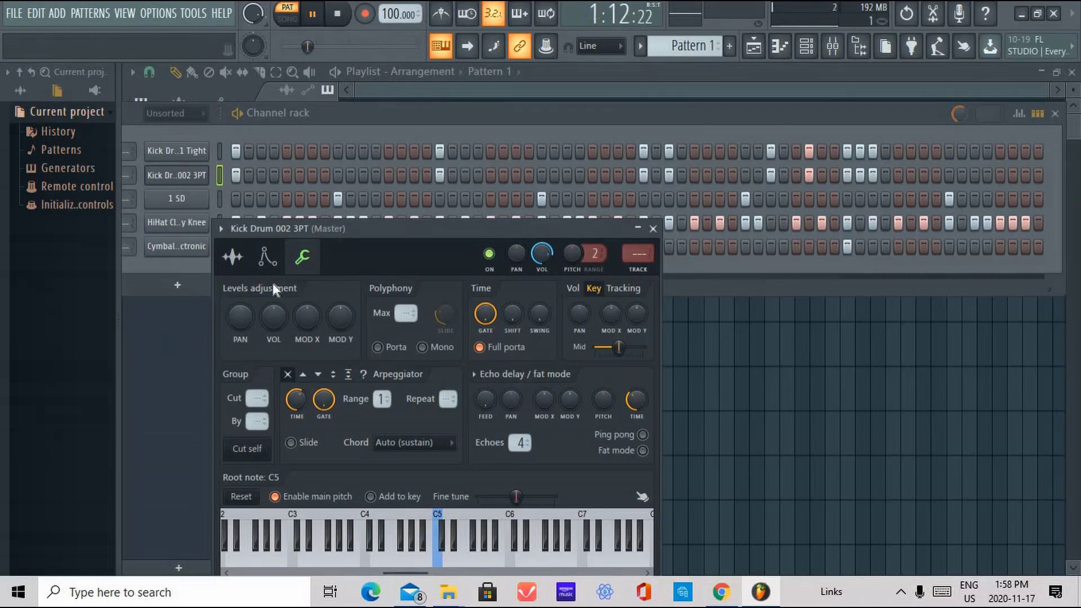
{"action": "left_click_drag", "start_coordinate": [497, 228], "coordinate": [615, 145]}
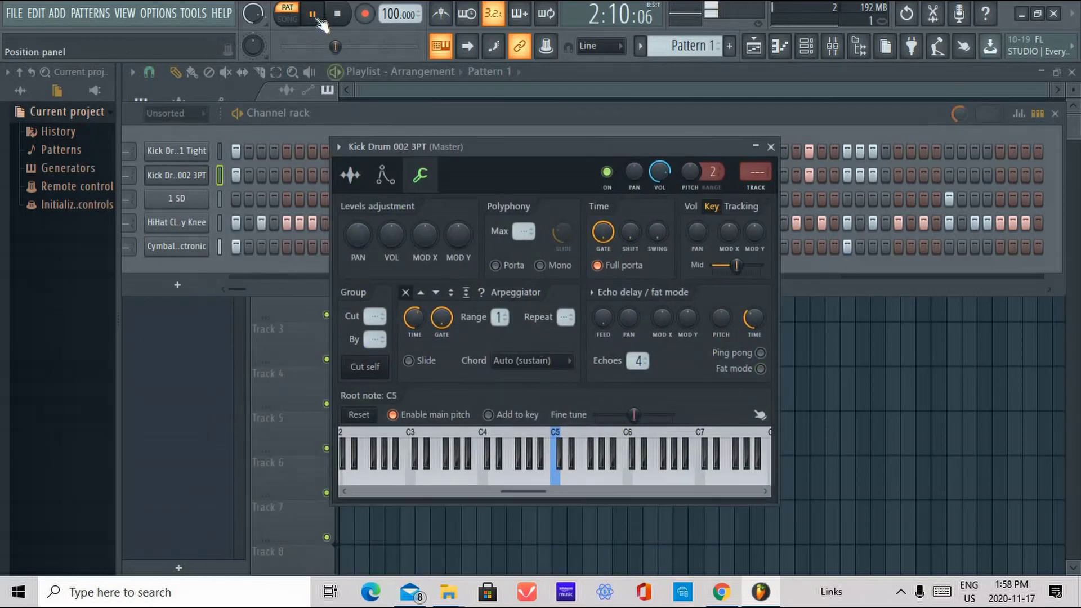
{"action": "left_click", "coordinate": [338, 15]}
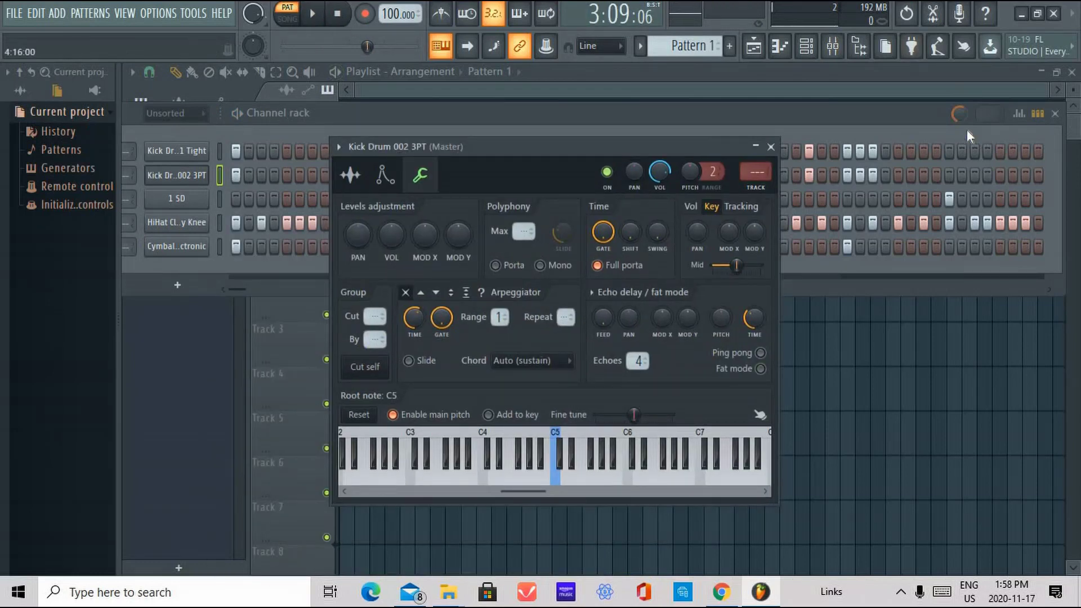
Review the Kick Drum 002 3PT channel's sample and miscellaneous settings, and close its window.
{"action": "left_click", "coordinate": [938, 114]}
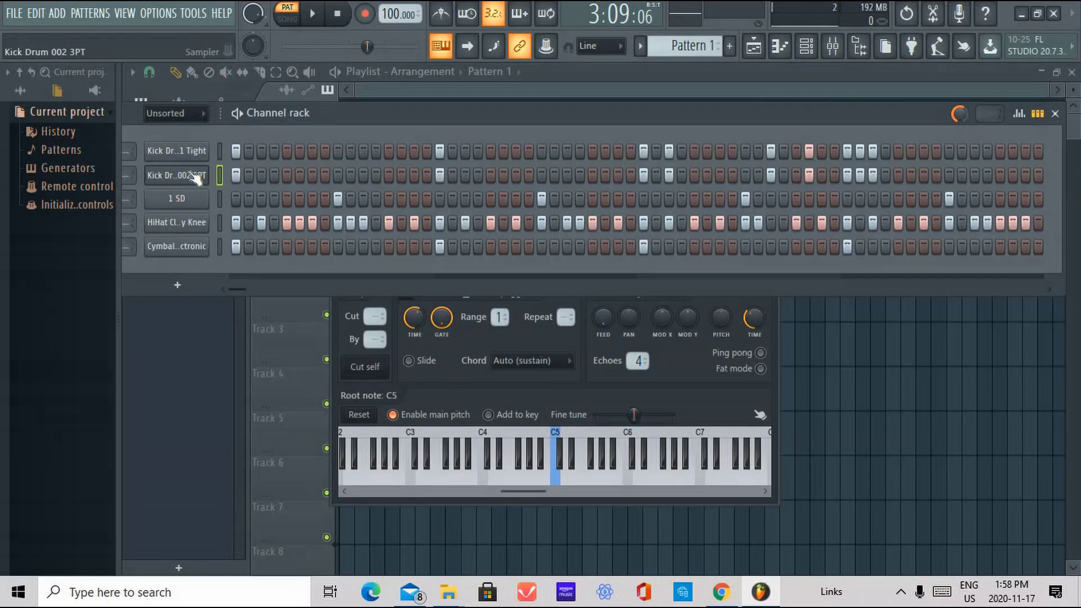
{"action": "left_click", "coordinate": [194, 175]}
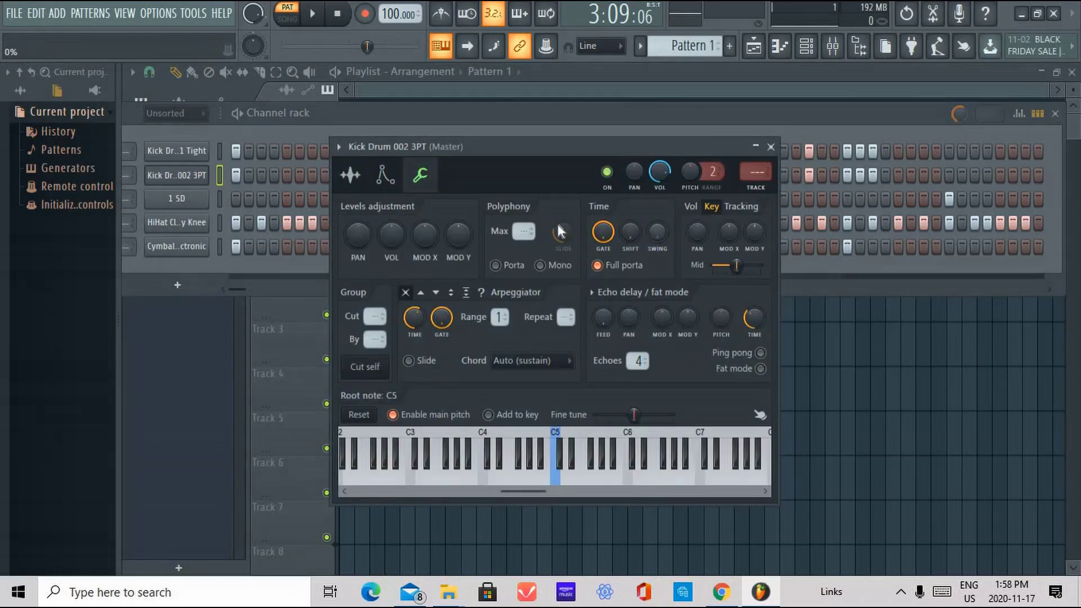
{"action": "left_click", "coordinate": [364, 175]}
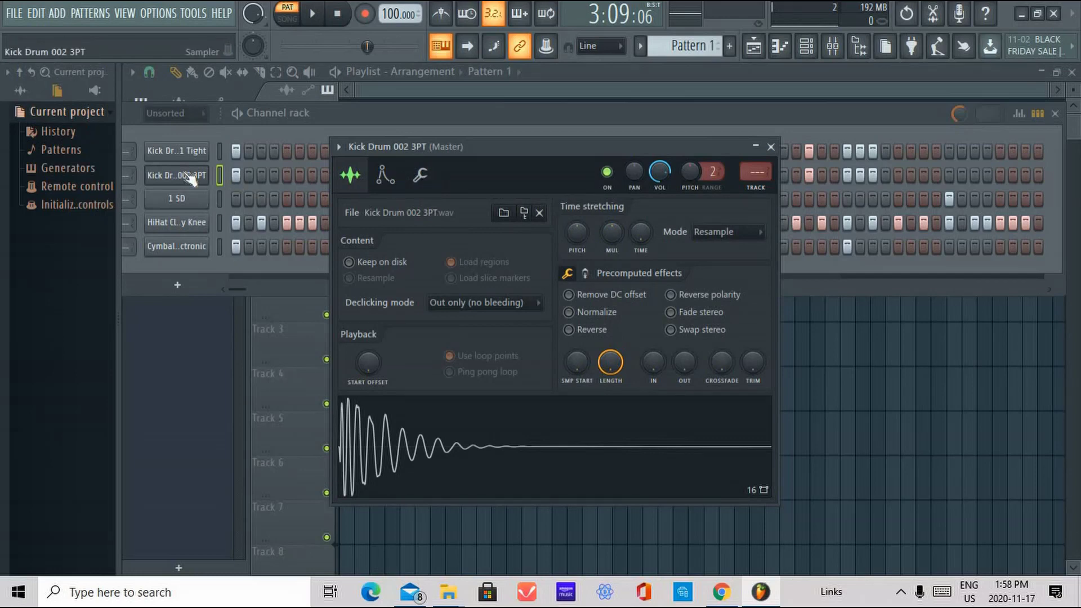
{"action": "left_click", "coordinate": [420, 175]}
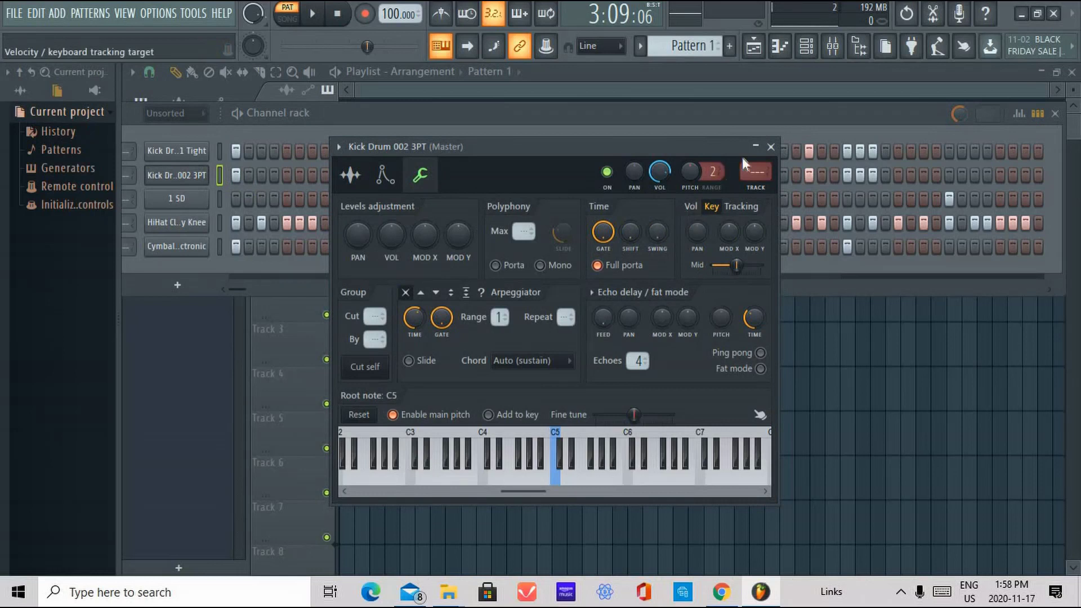
{"action": "left_click", "coordinate": [771, 147]}
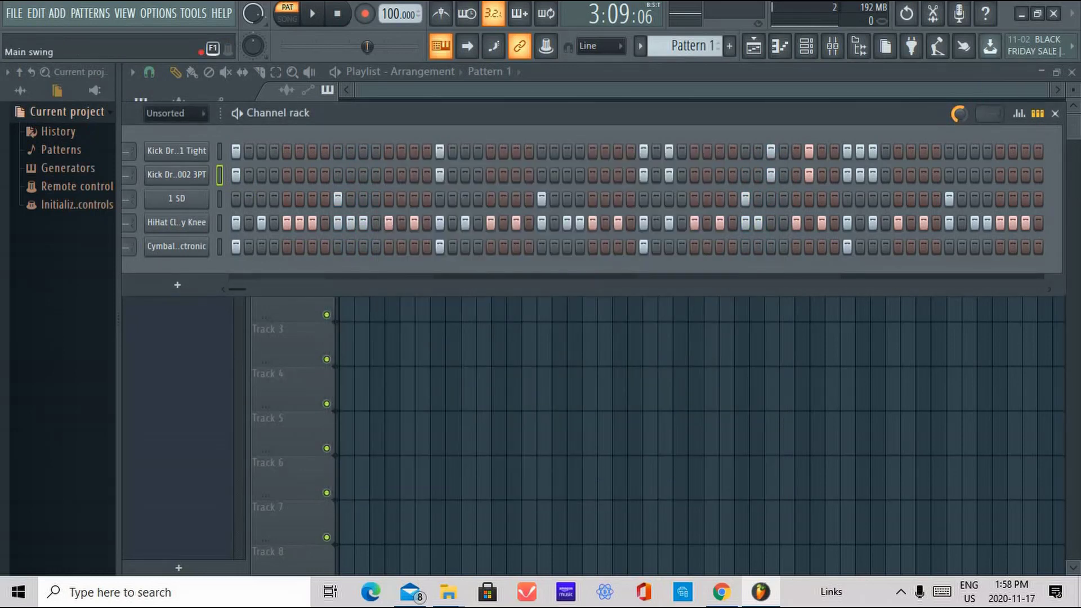
Adjust the main swing during playback, lower the HiHat Closed 005 Ashy Knee channel's swing mix and stop the pattern.
{"action": "left_click", "coordinate": [312, 14]}
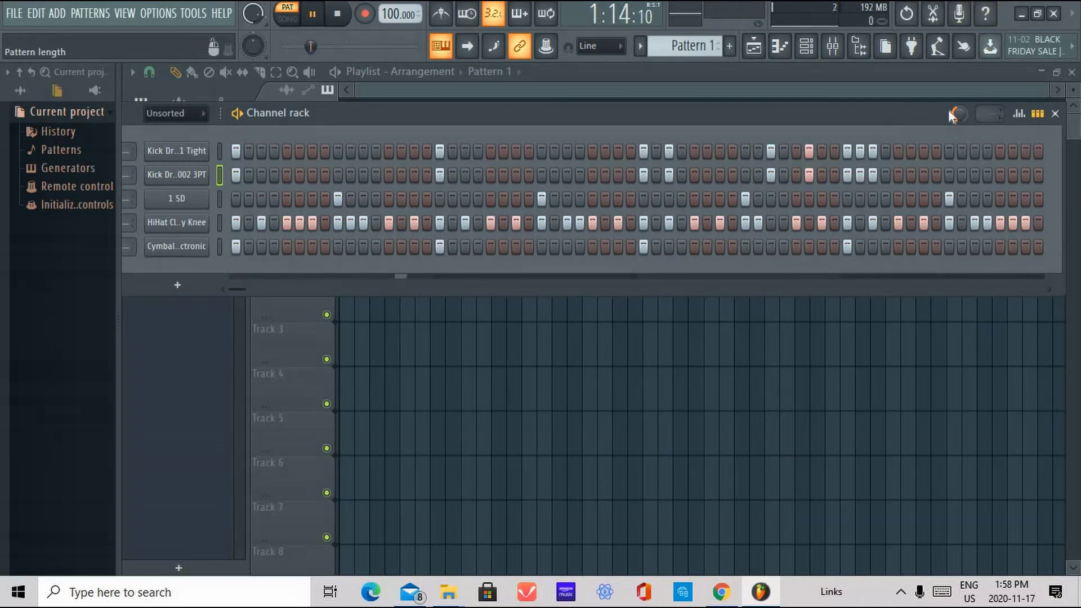
{"action": "left_click", "coordinate": [191, 223]}
{"action": "left_click", "coordinate": [323, 277]}
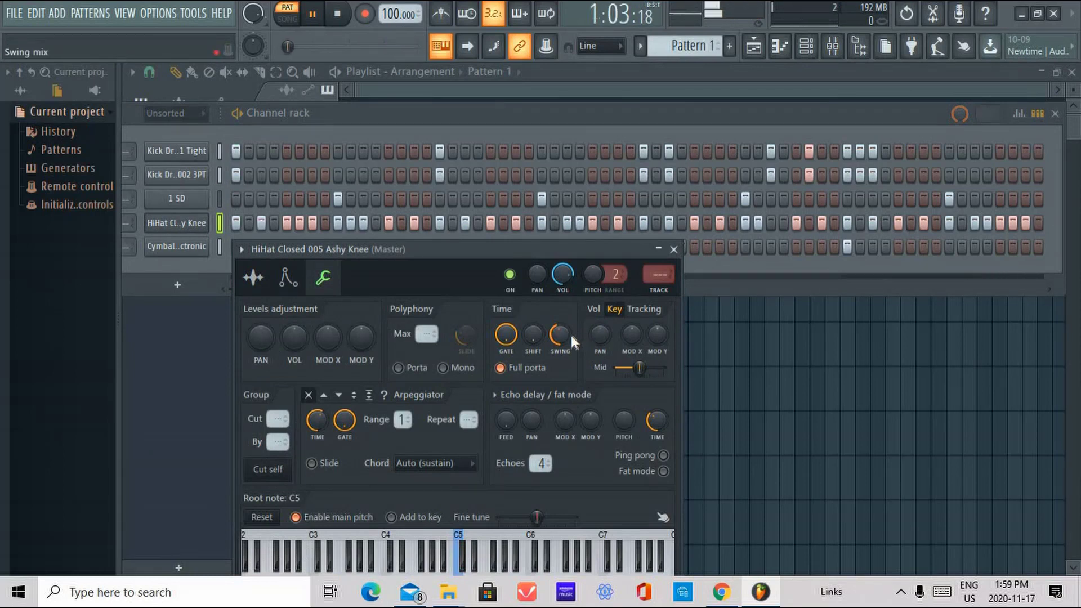
{"action": "left_click_drag", "start_coordinate": [565, 327], "coordinate": [565, 357]}
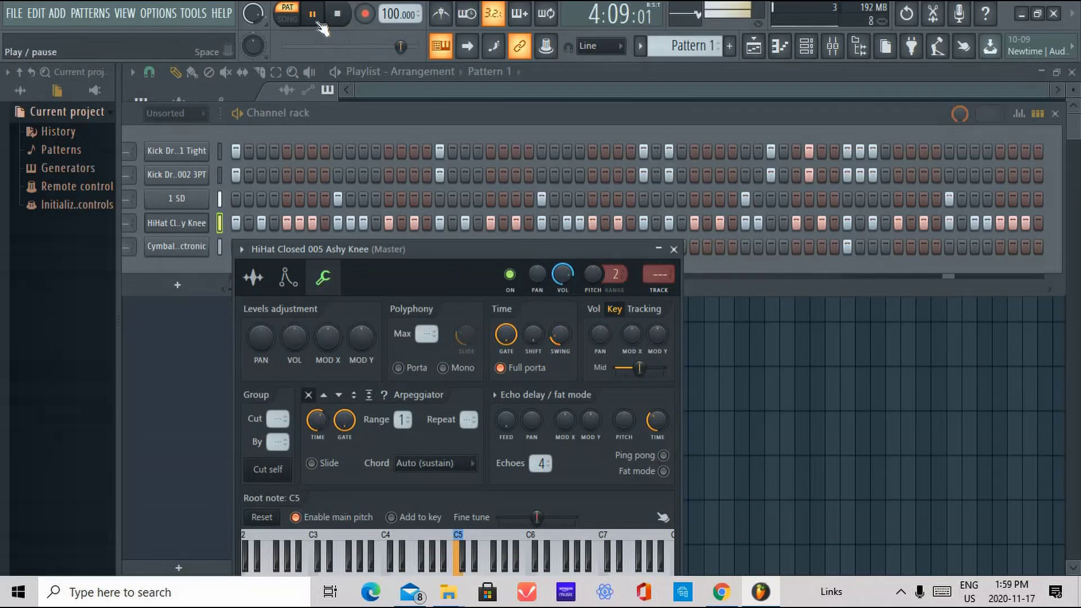
{"action": "left_click", "coordinate": [337, 13]}
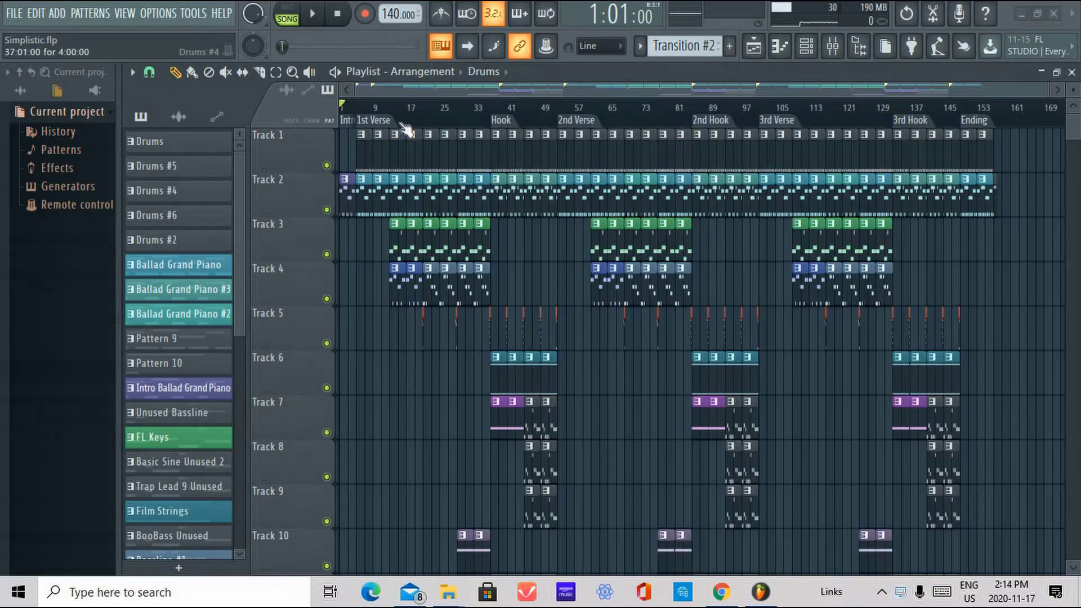
Start consolidating Track 1 of the Simplistic.flp playlist from the track start.
{"action": "right_click", "coordinate": [319, 141]}
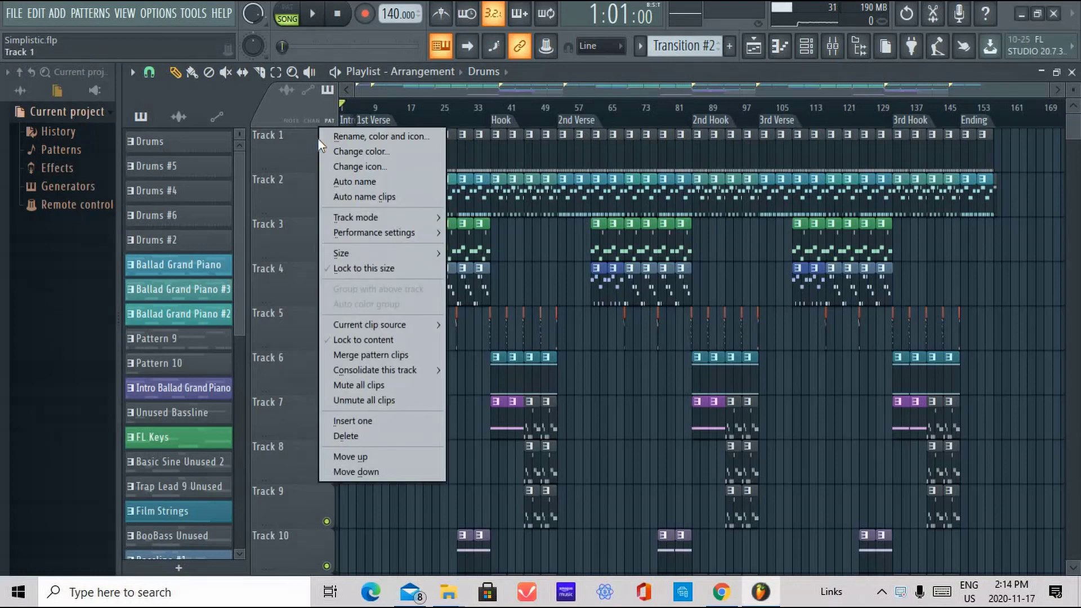
{"action": "mouse_move", "coordinate": [417, 372]}
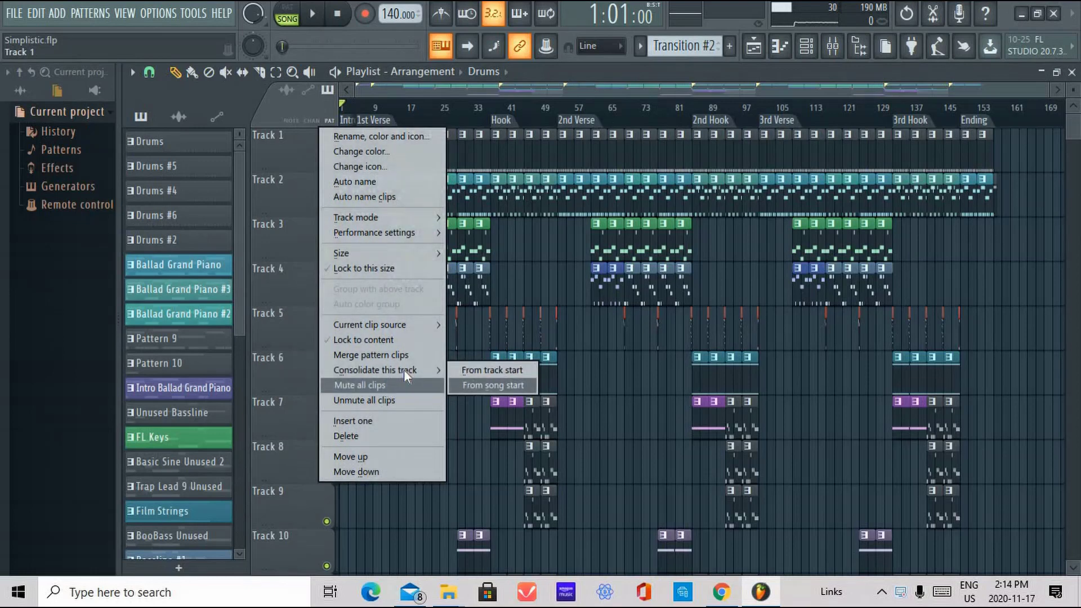
{"action": "left_click", "coordinate": [526, 370]}
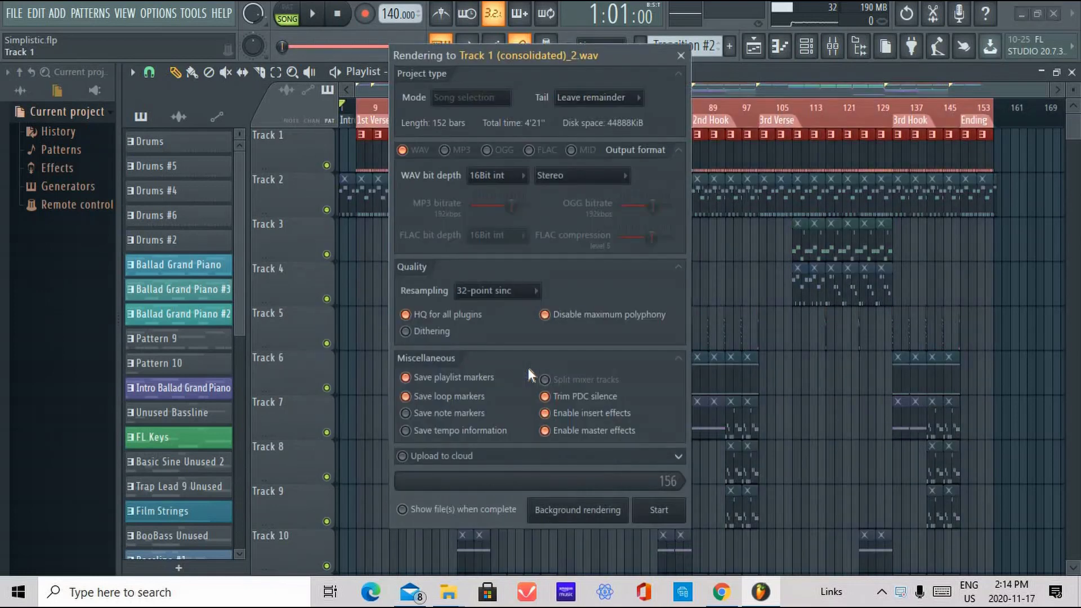
Try the 24Bit int WAV depth, return to 16Bit int stereo, and render the consolidated Track 1.
{"action": "left_click", "coordinate": [515, 175]}
{"action": "left_click", "coordinate": [515, 207]}
{"action": "left_click", "coordinate": [515, 178]}
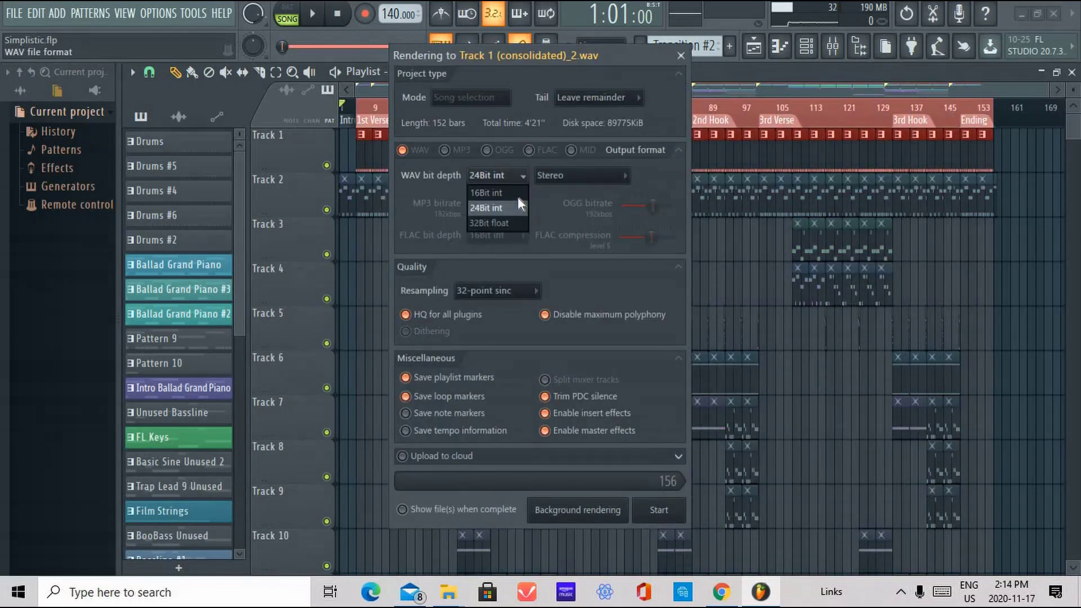
{"action": "left_click", "coordinate": [519, 207]}
{"action": "left_click", "coordinate": [515, 178]}
{"action": "left_click", "coordinate": [513, 192]}
{"action": "left_click", "coordinate": [563, 175]}
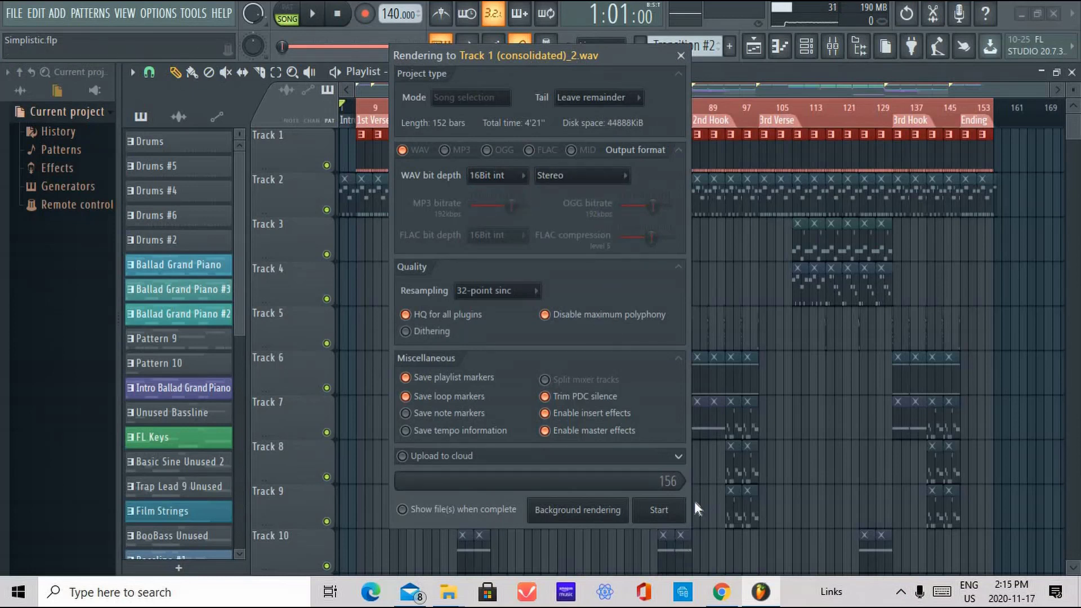
{"action": "left_click", "coordinate": [667, 509]}
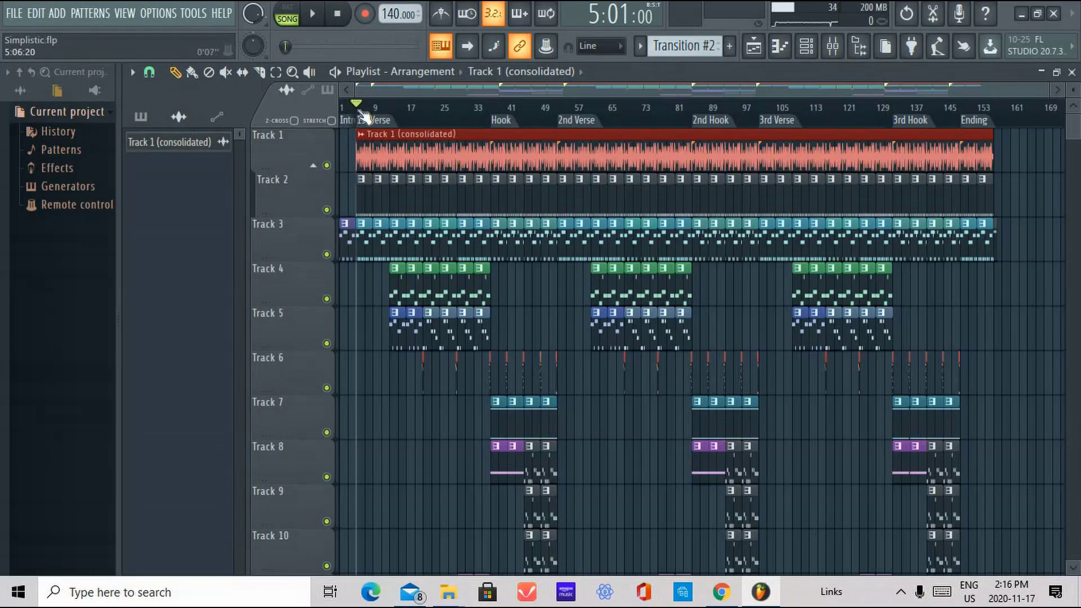
Inspect the consolidated Track 1 waveform along the playlist and play the song from the 1st Verse for several bars.
{"action": "scroll", "coordinate": [362, 110], "scroll_direction": "up", "scroll_amount": 5}
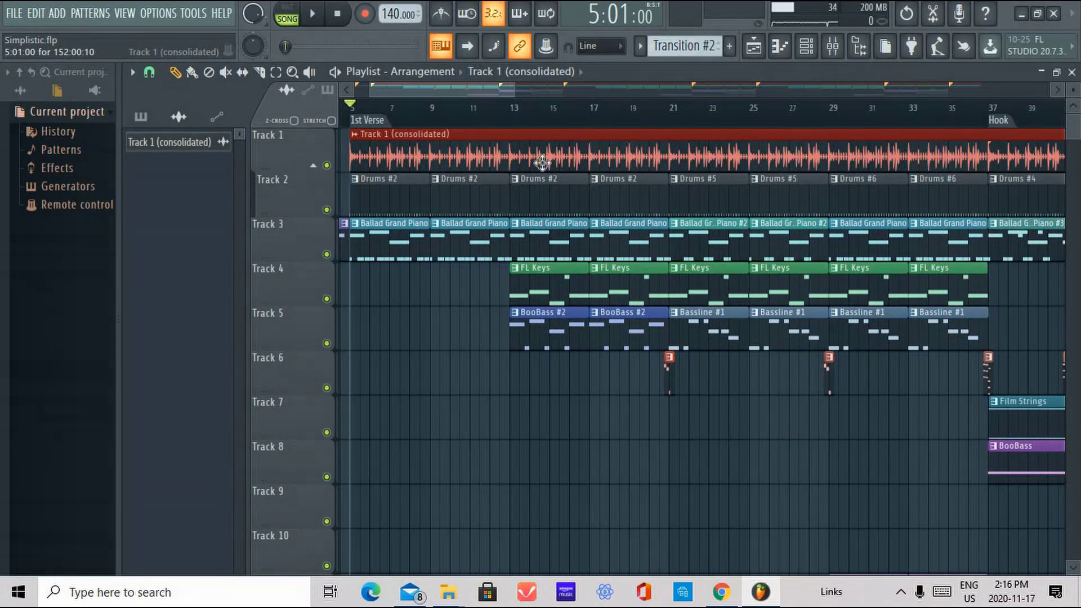
{"action": "scroll", "coordinate": [510, 126], "scroll_direction": "down", "scroll_amount": 3}
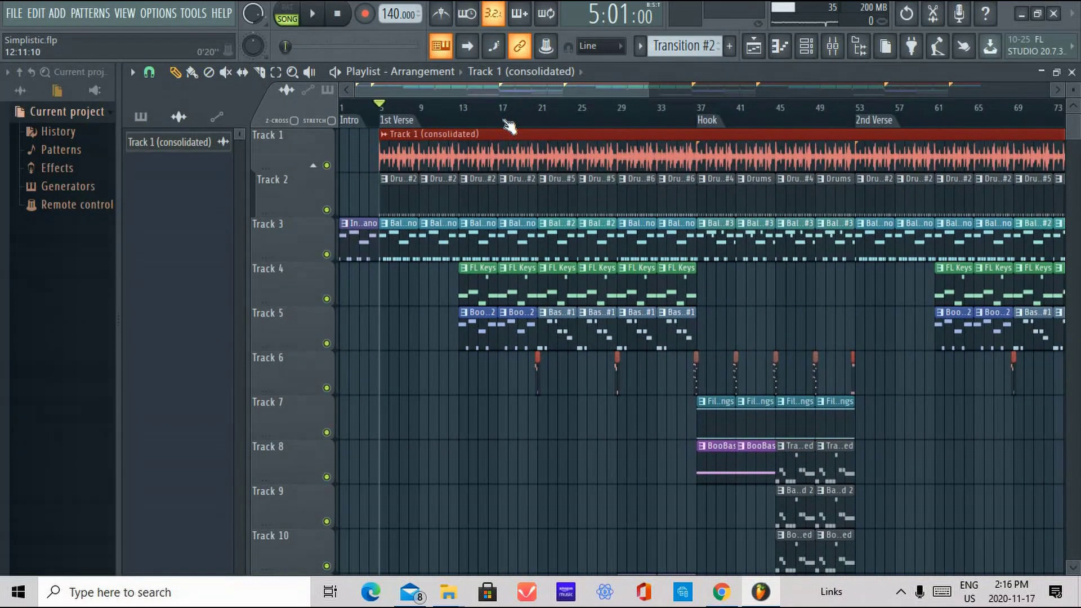
{"action": "scroll", "coordinate": [510, 126], "scroll_direction": "down", "scroll_amount": 3}
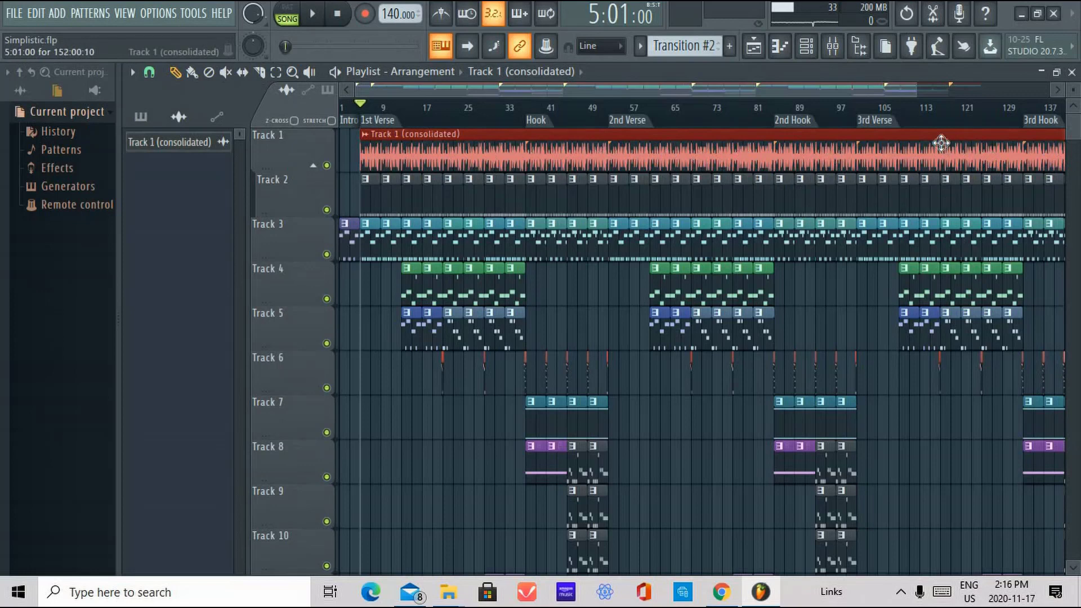
{"action": "left_click", "coordinate": [314, 16]}
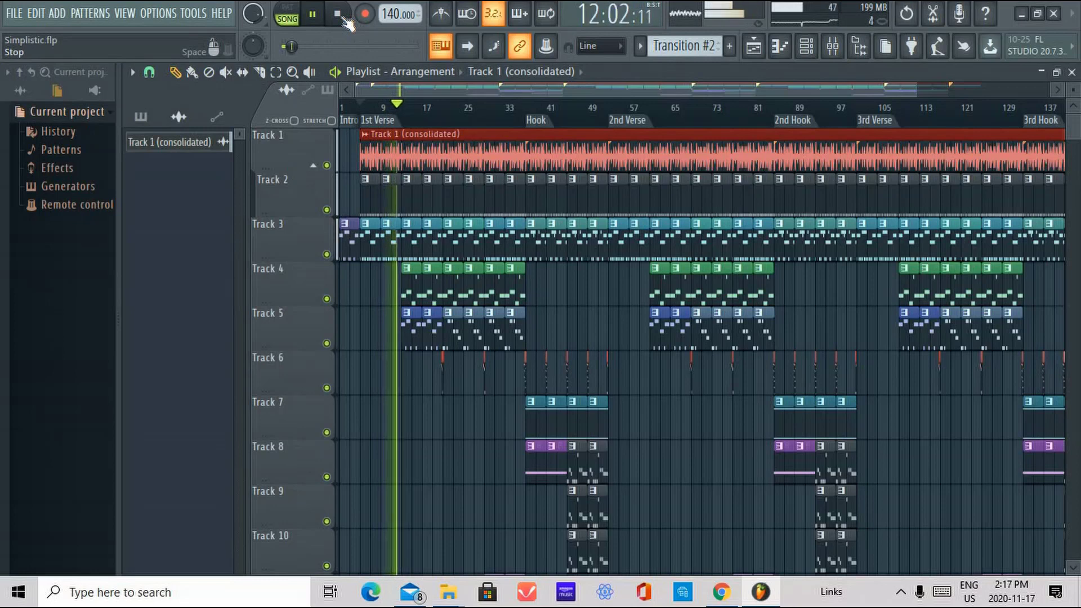
{"action": "left_click", "coordinate": [338, 15]}
Delete the consolidated audio clip from Track 1 as a trial, and collapse and re-expand its track group.
{"action": "left_click", "coordinate": [313, 165]}
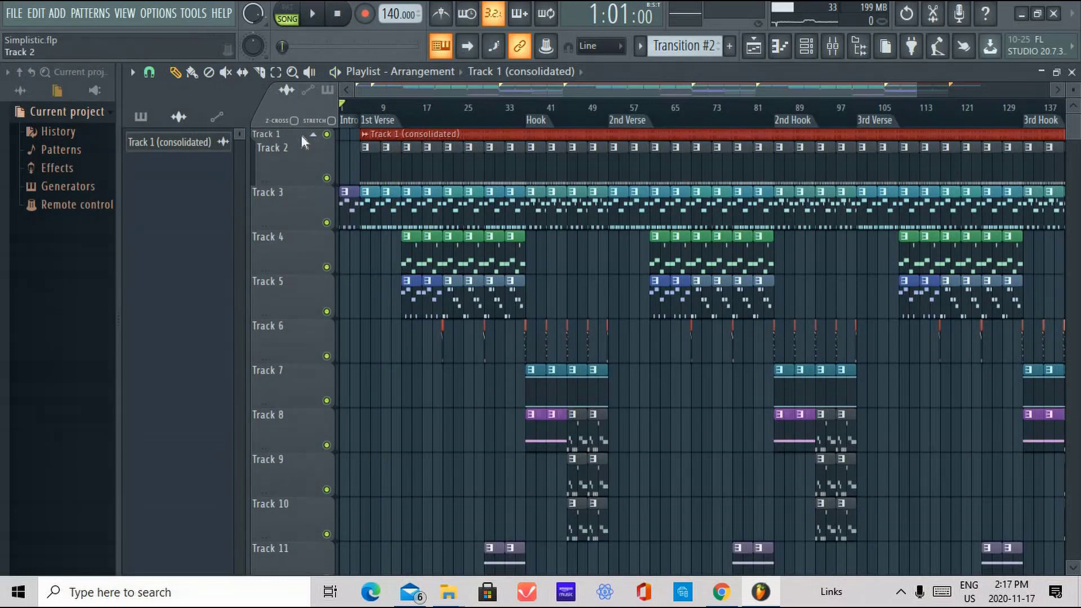
{"action": "left_click", "coordinate": [302, 135]}
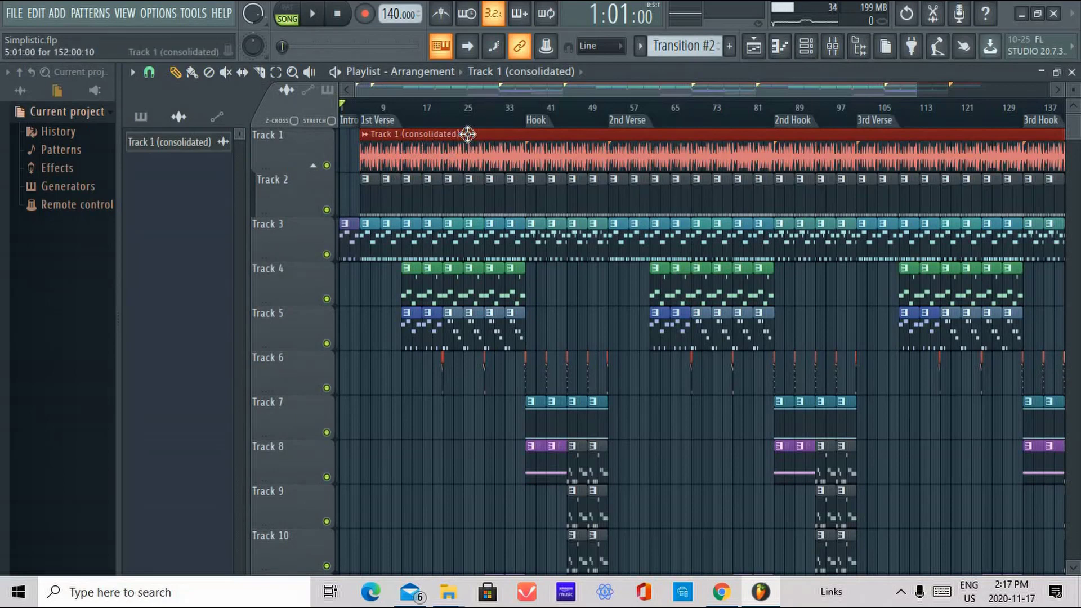
{"action": "right_click", "coordinate": [372, 152]}
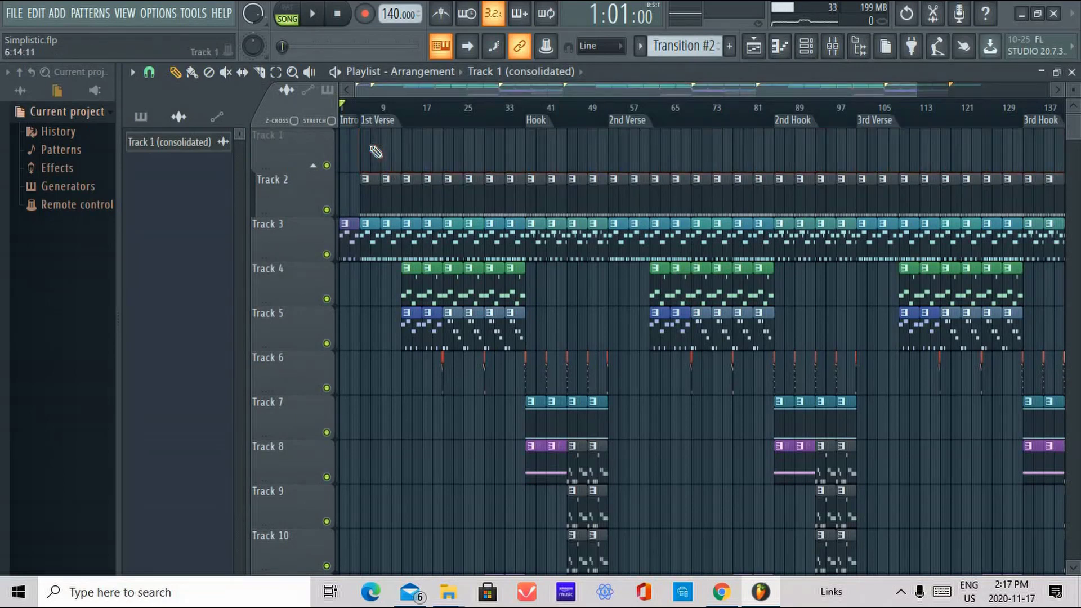
{"action": "left_click", "coordinate": [313, 165]}
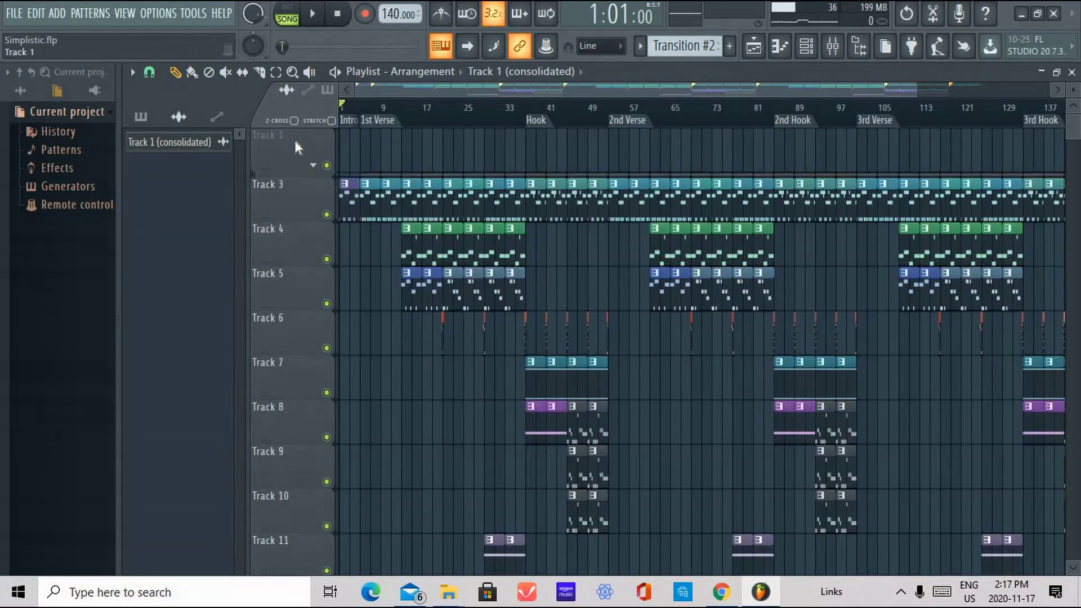
{"action": "left_click", "coordinate": [313, 165]}
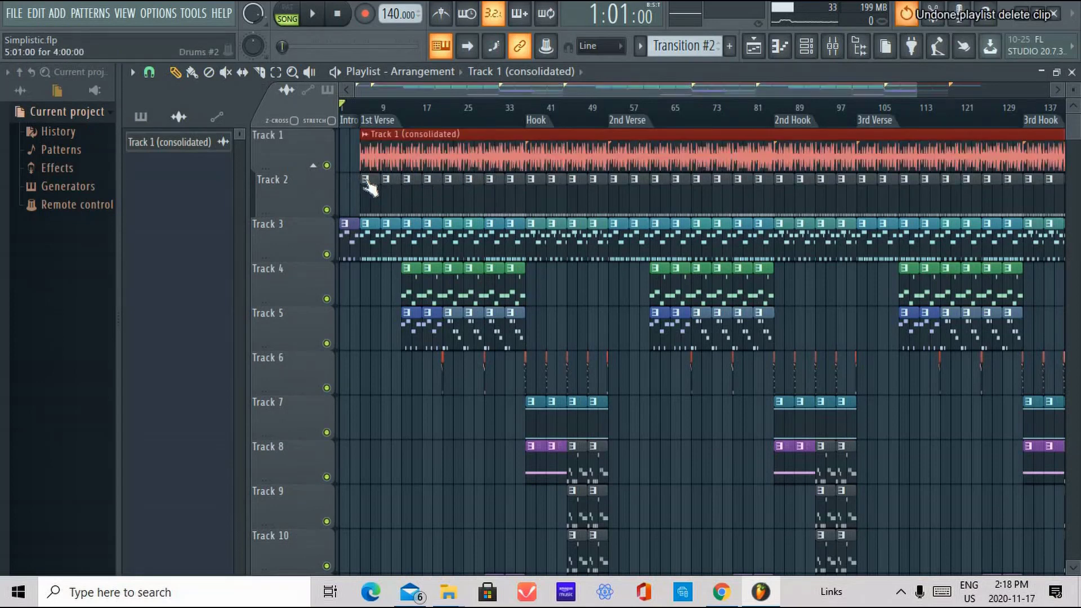
Clear all the original pattern clips from Track 2 along the whole song, and collapse the Track 1 group.
{"action": "left_click_drag", "start_coordinate": [365, 187], "coordinate": [871, 178]}
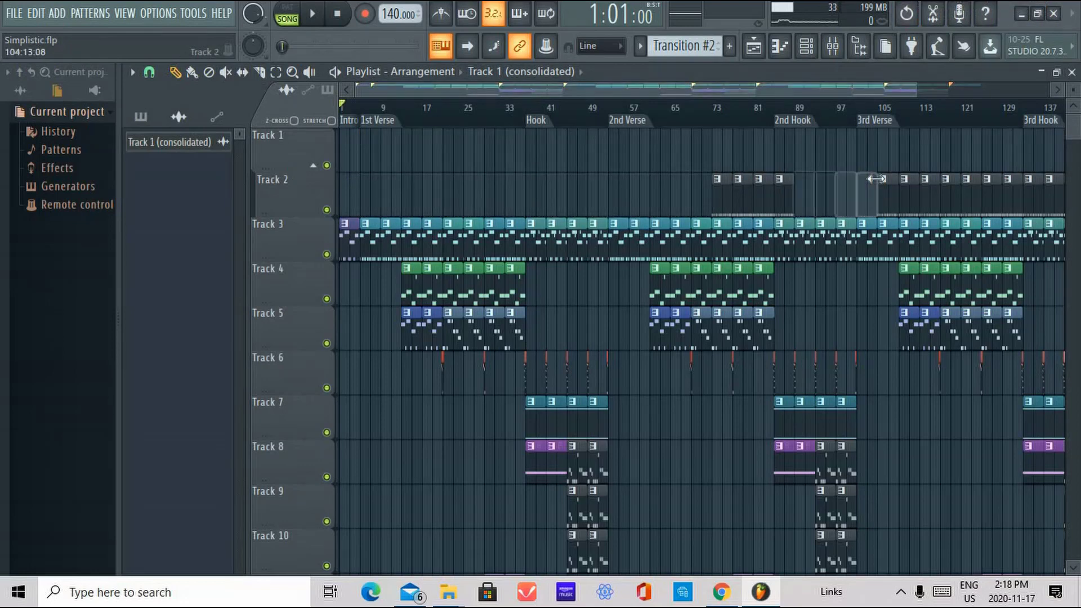
{"action": "key", "text": "ctrl+z"}
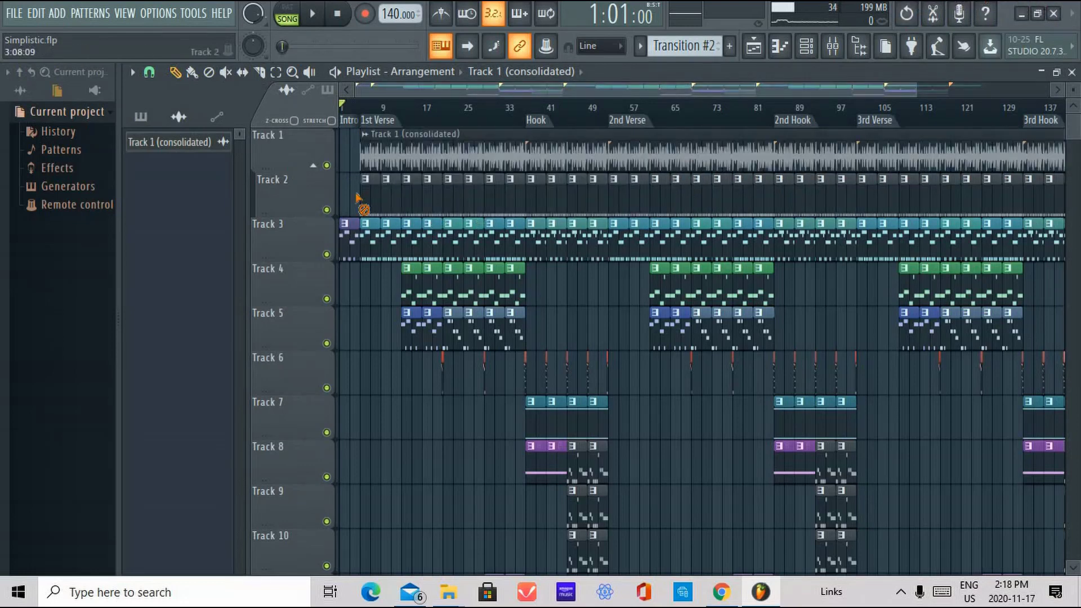
{"action": "mouse_move", "coordinate": [362, 204]}
{"action": "left_mouse_down"}
{"action": "mouse_move", "coordinate": [828, 210]}
{"action": "mouse_move", "coordinate": [1059, 191]}
{"action": "left_mouse_up"}
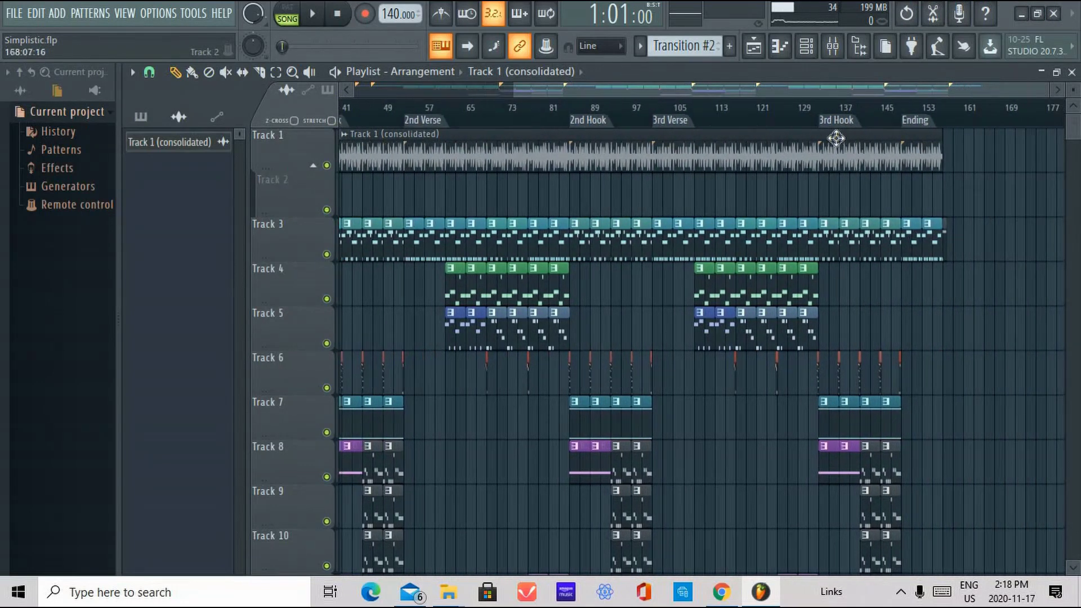
{"action": "left_click_drag", "start_coordinate": [565, 94], "coordinate": [244, 107]}
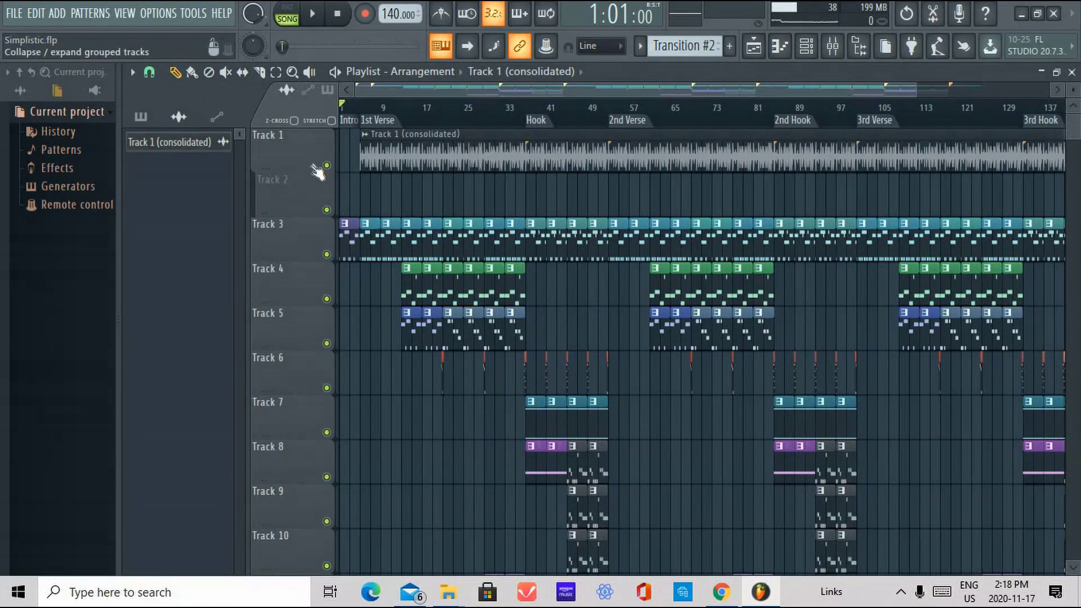
{"action": "left_click", "coordinate": [317, 169]}
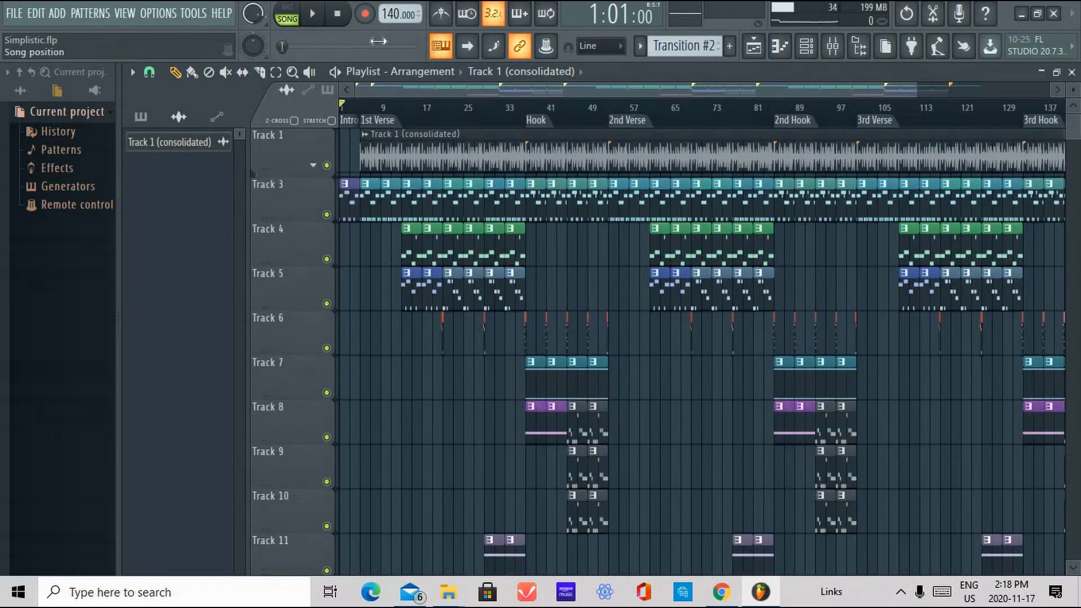
Play the song from the start through the opening bars, stop playback, and expand the Track 1 group again.
{"action": "left_click", "coordinate": [319, 16]}
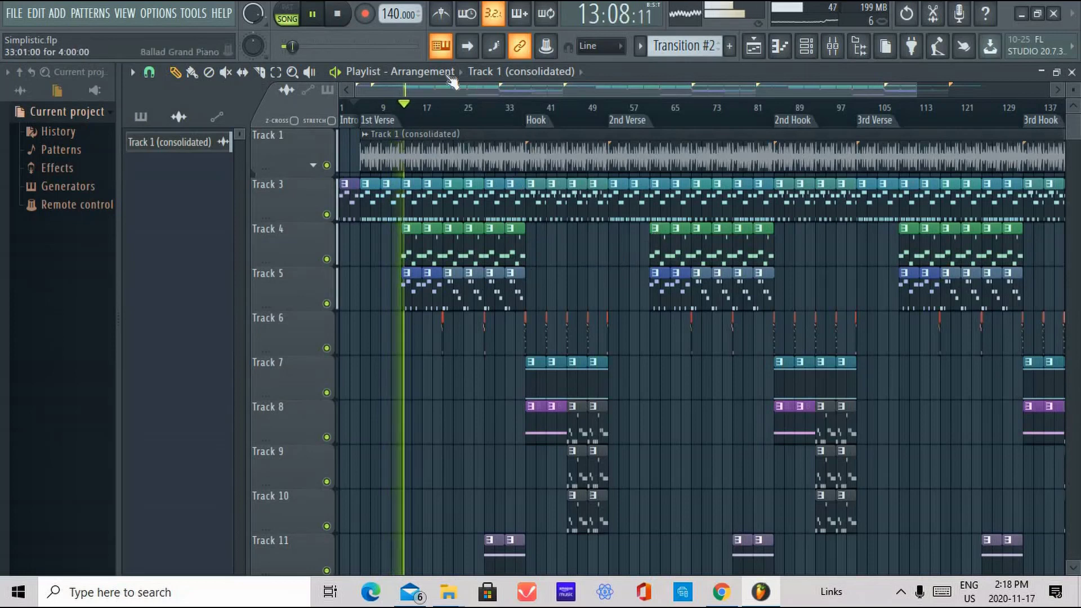
{"action": "left_click", "coordinate": [338, 16]}
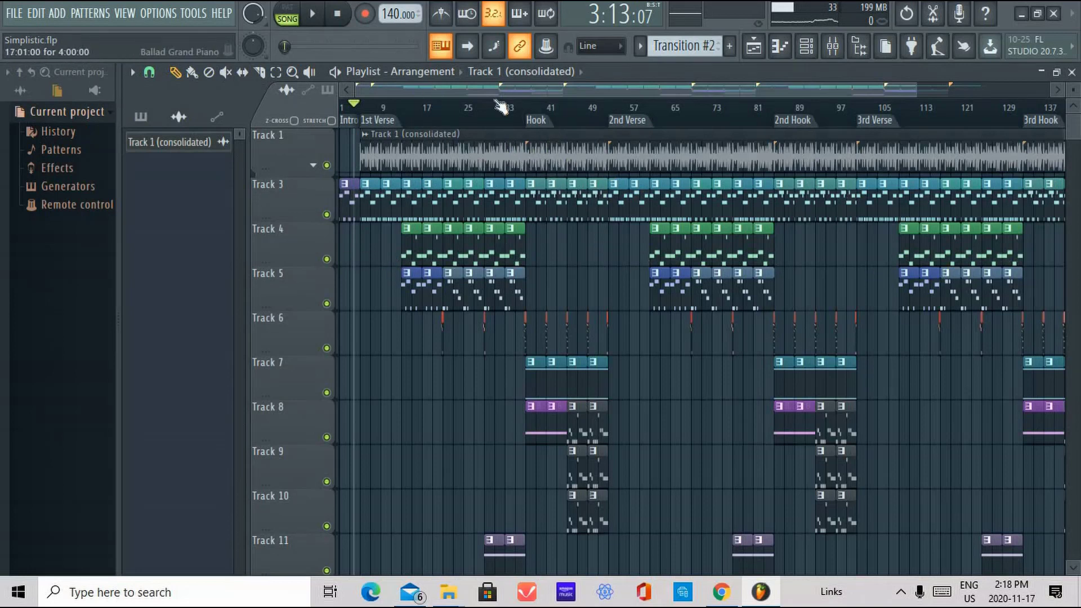
{"action": "left_click", "coordinate": [313, 166]}
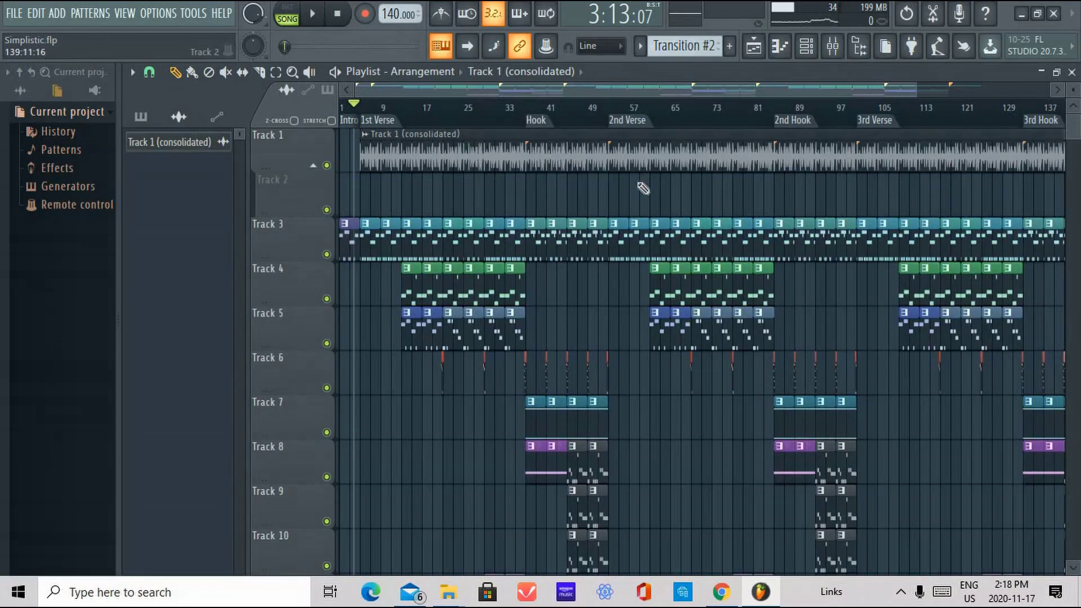